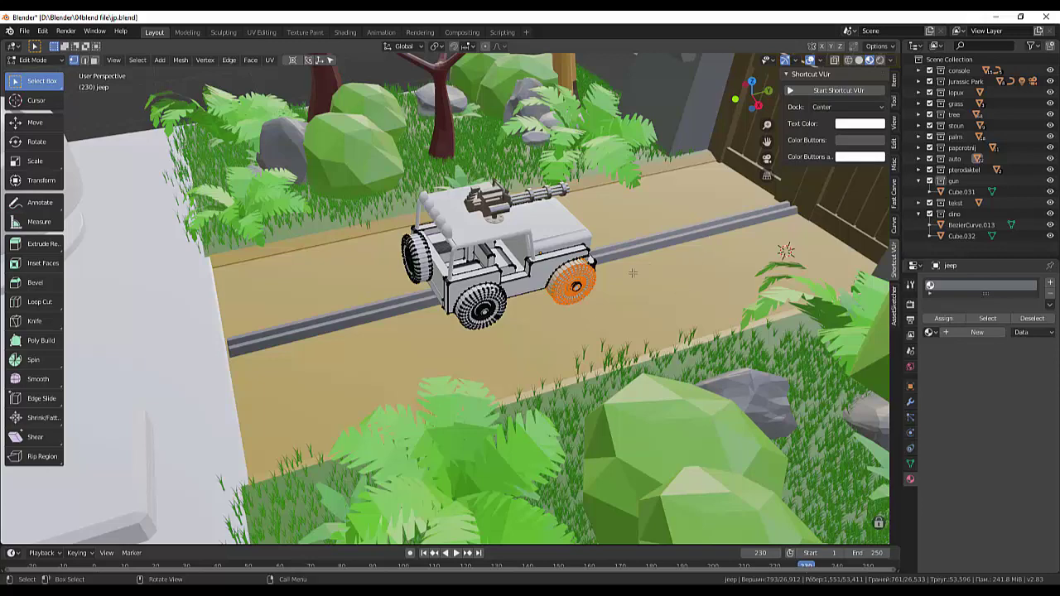
- Separate the selected rear wheel from the jeep mesh into its own object
scroll(617, 280, "up", 3)
scroll(617, 279, "up", 2)
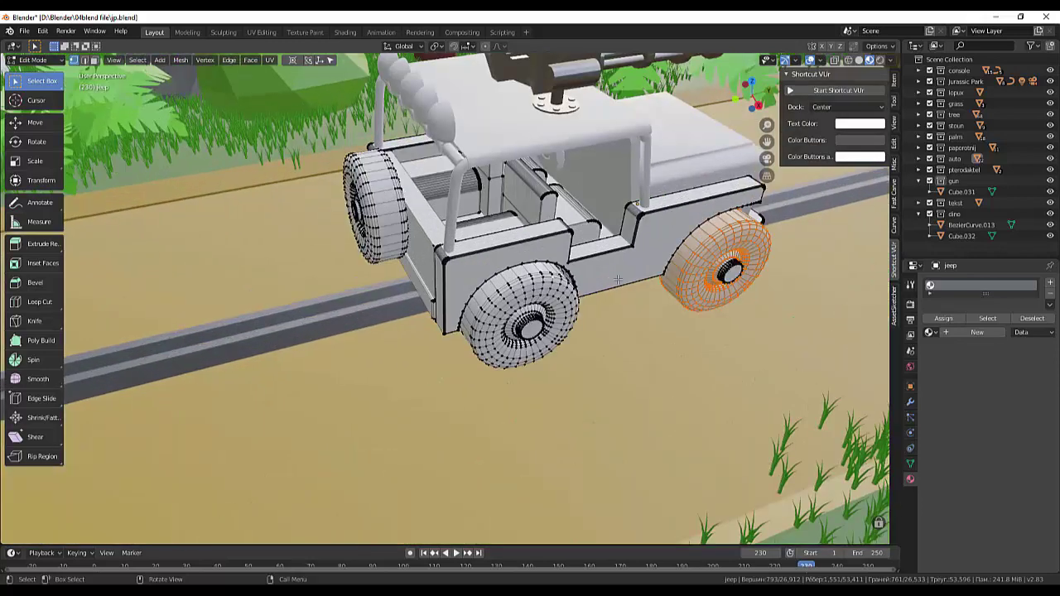
scroll(617, 280, "down", 2)
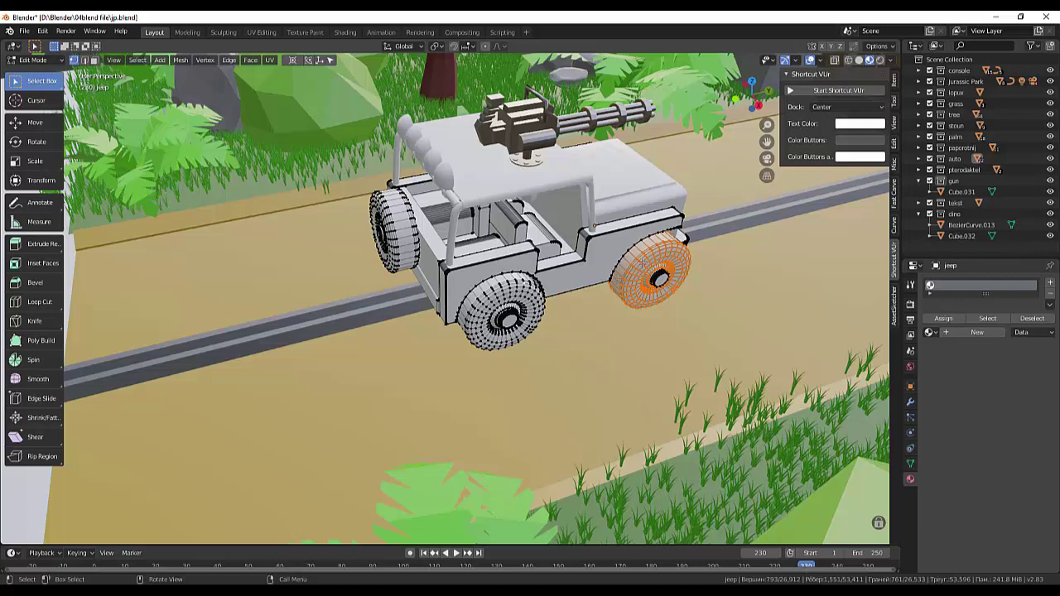
key("p")
left_click(636, 263)
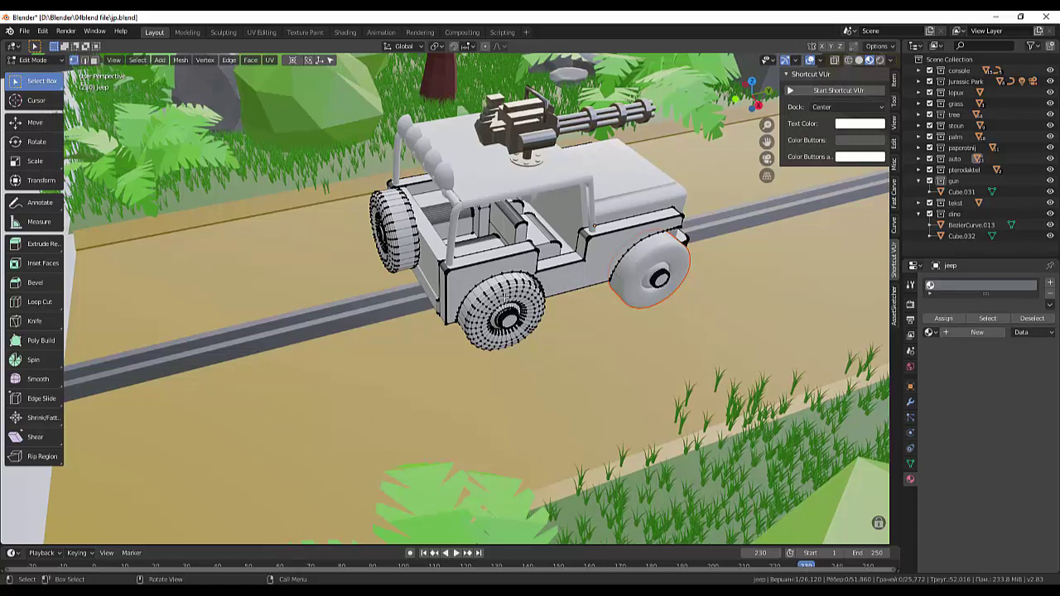
- Detach the front wheel from the jeep as a separate object
key("l")
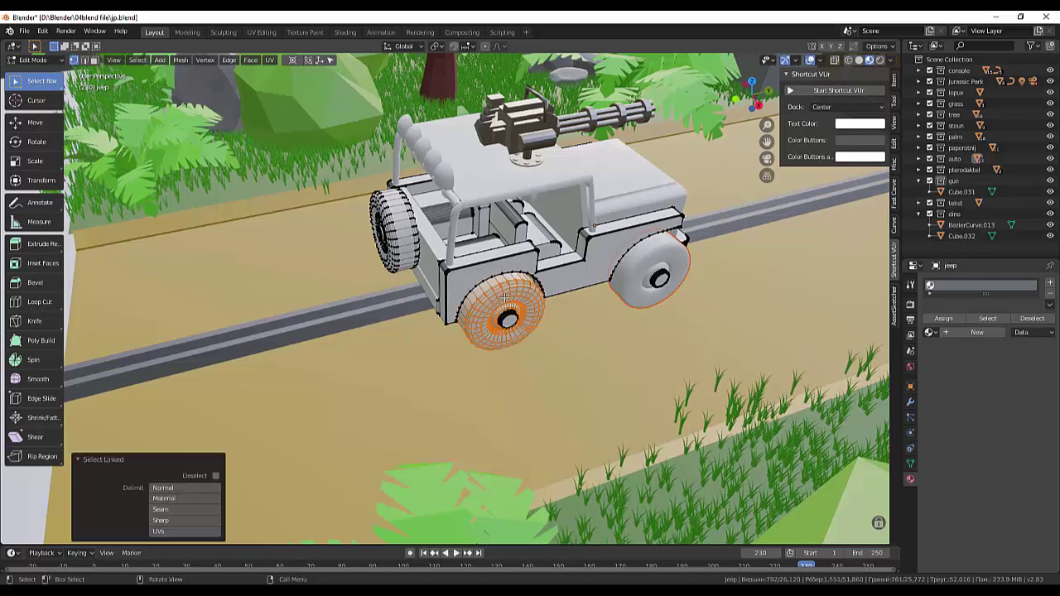
key("ctrl+alt+z")
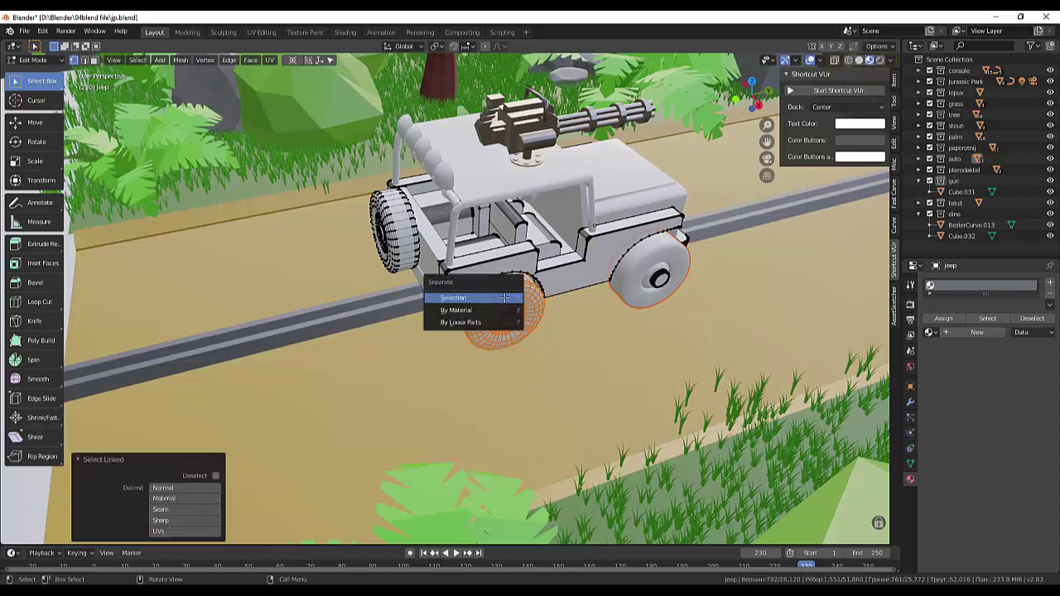
left_click(502, 296)
- Detach the rear-mounted spare wheel from the jeep as a separate object
middle_click_drag(501, 296, 523, 295)
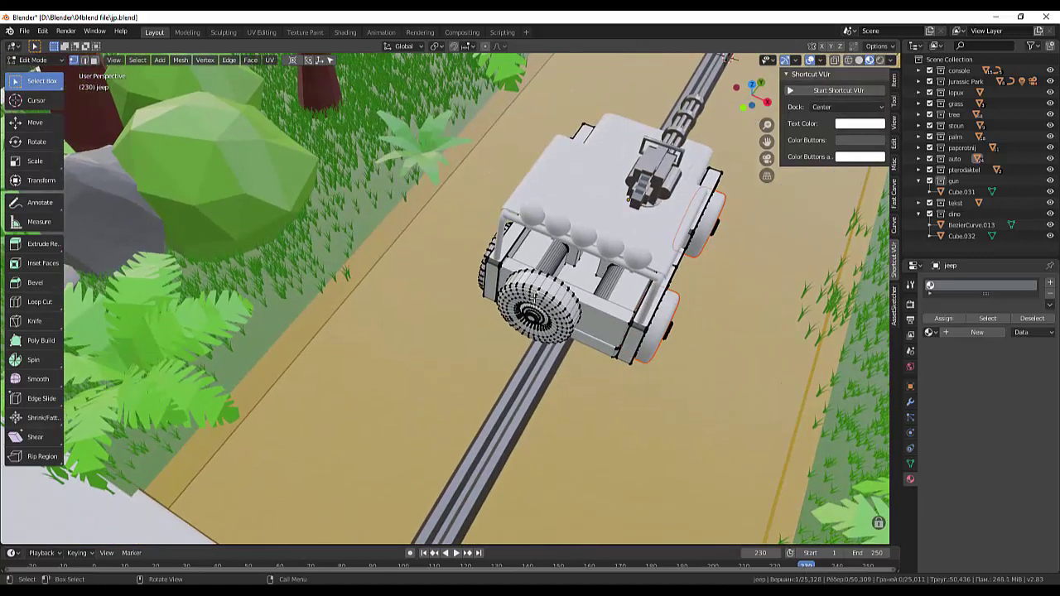
key("l")
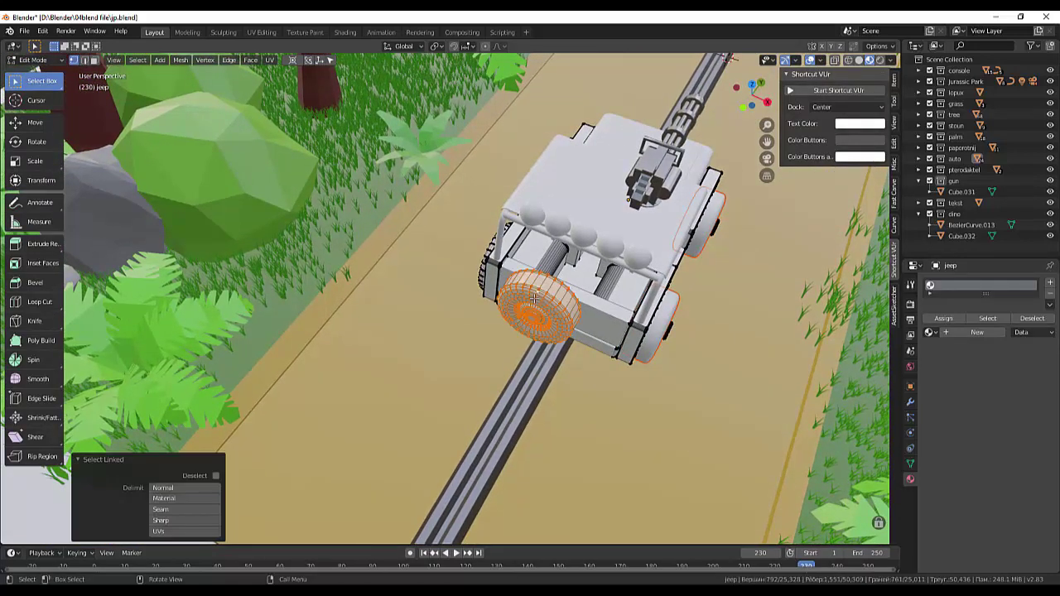
key("p")
left_click(537, 300)
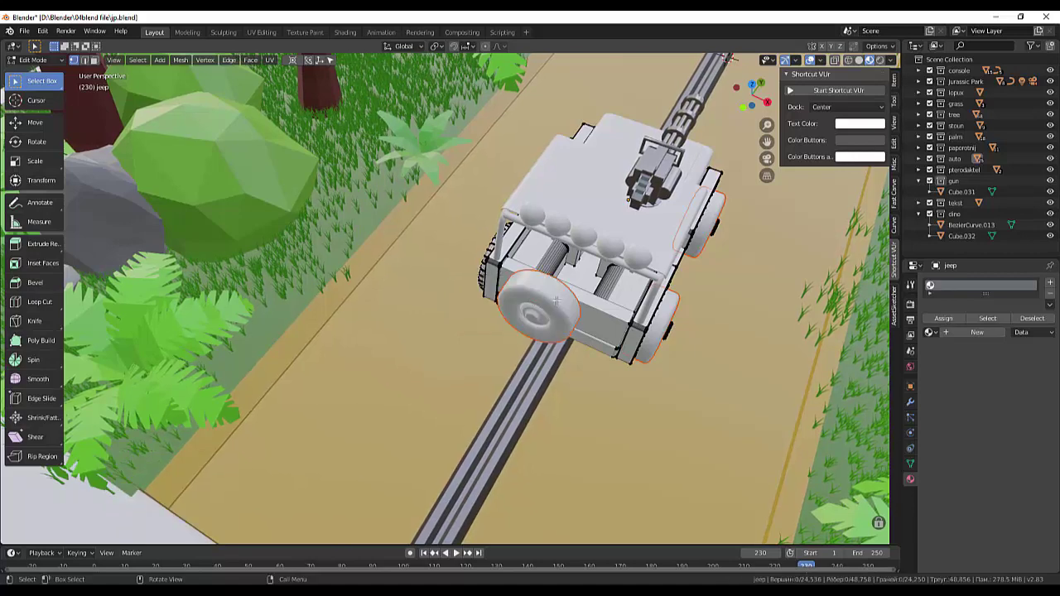
middle_click_drag(557, 301, 591, 234)
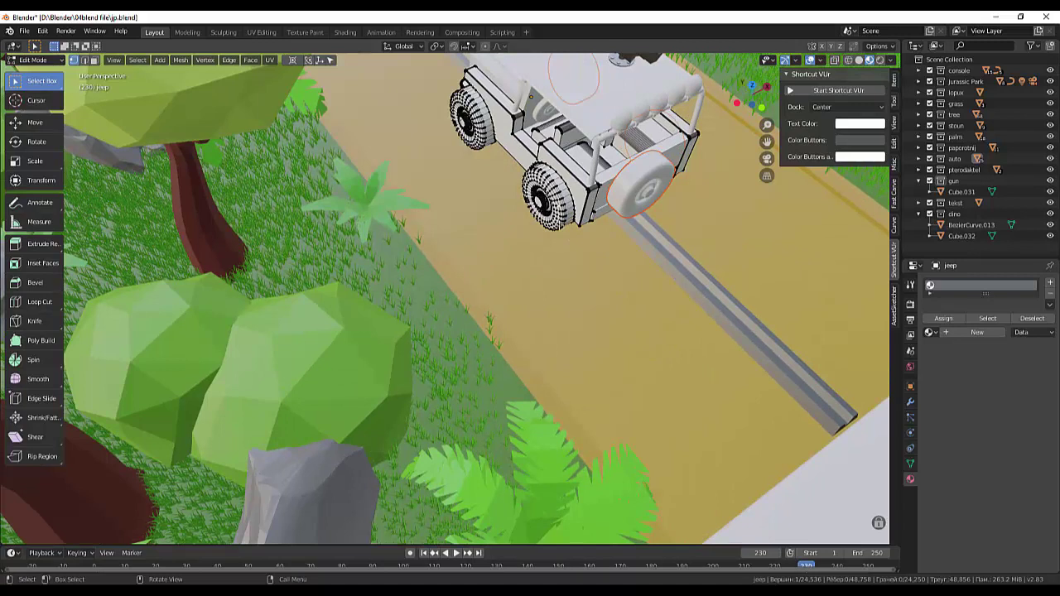
- Separate another wheel from the jeep body into its own object
key("l")
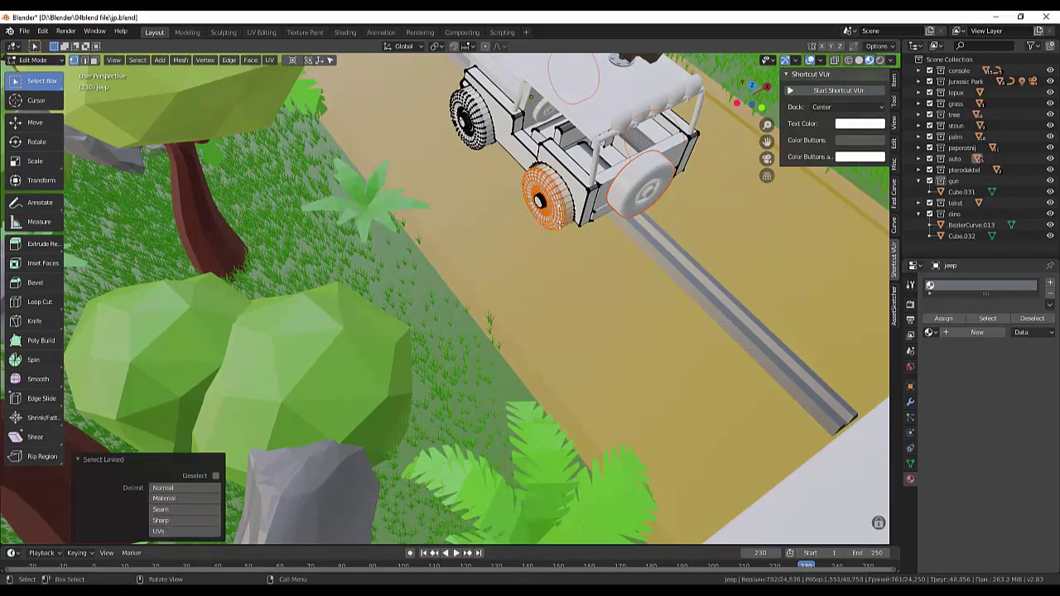
key("p")
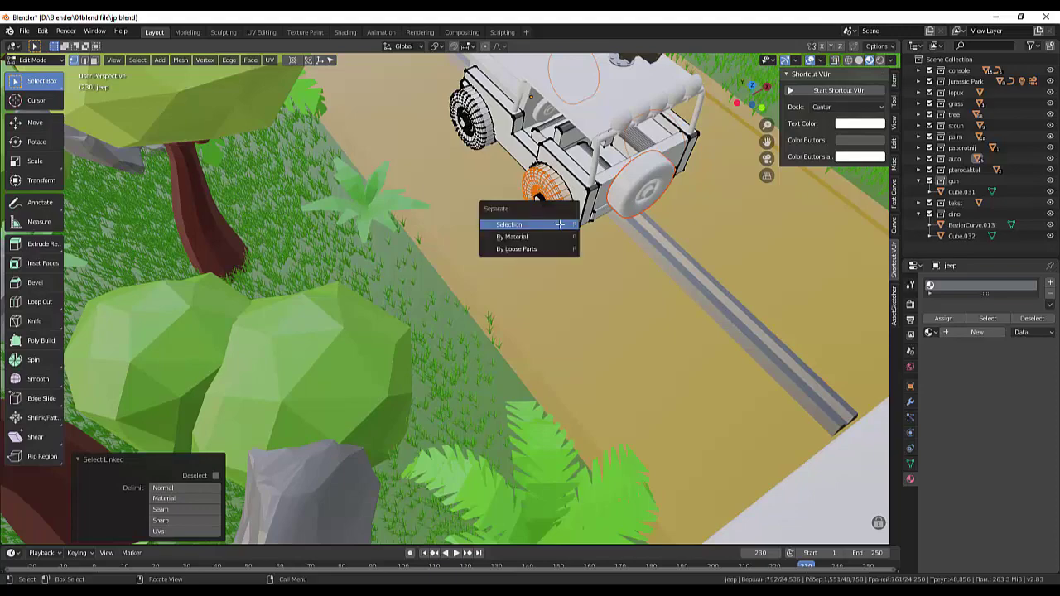
left_click(560, 225)
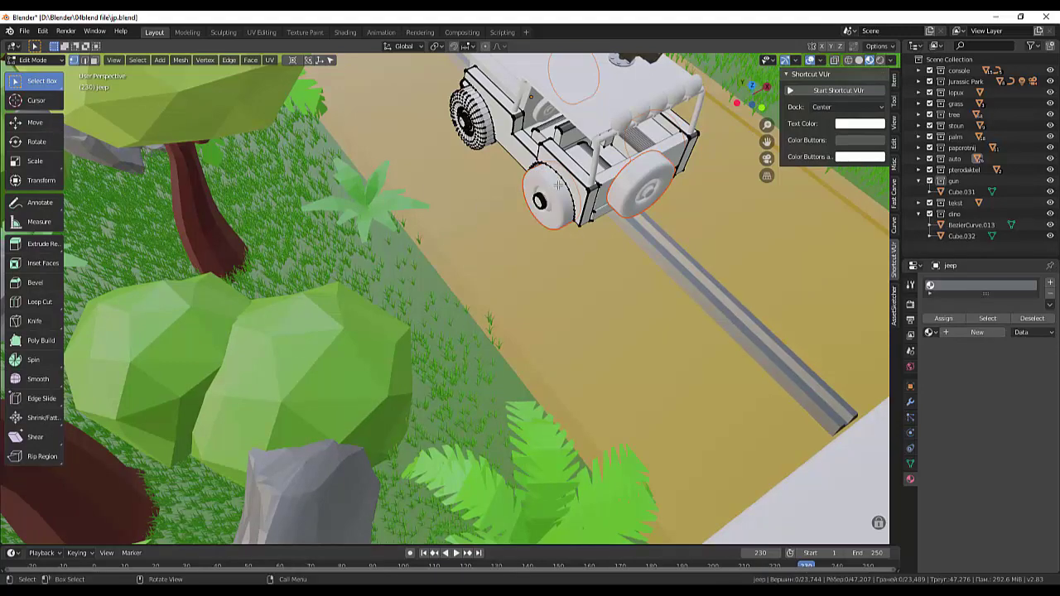
- Inspect the jeep body alone in Local view, then return to the full scene
mouse_move(551, 188)
middle_mouse_down()
mouse_move(602, 186)
mouse_move(673, 154)
mouse_move(663, 159)
middle_mouse_up()
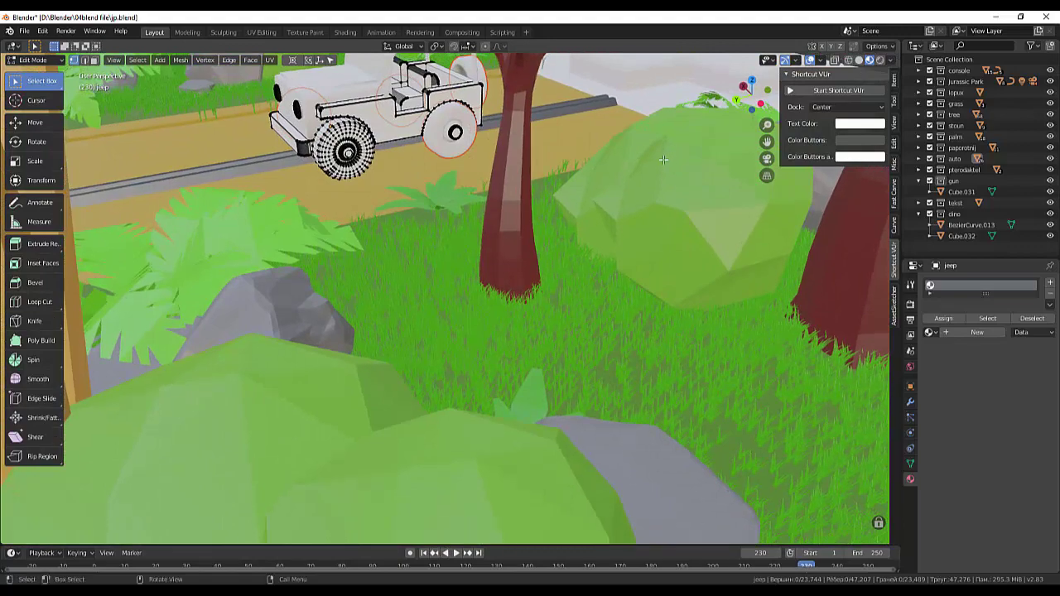
key("KP_Divide")
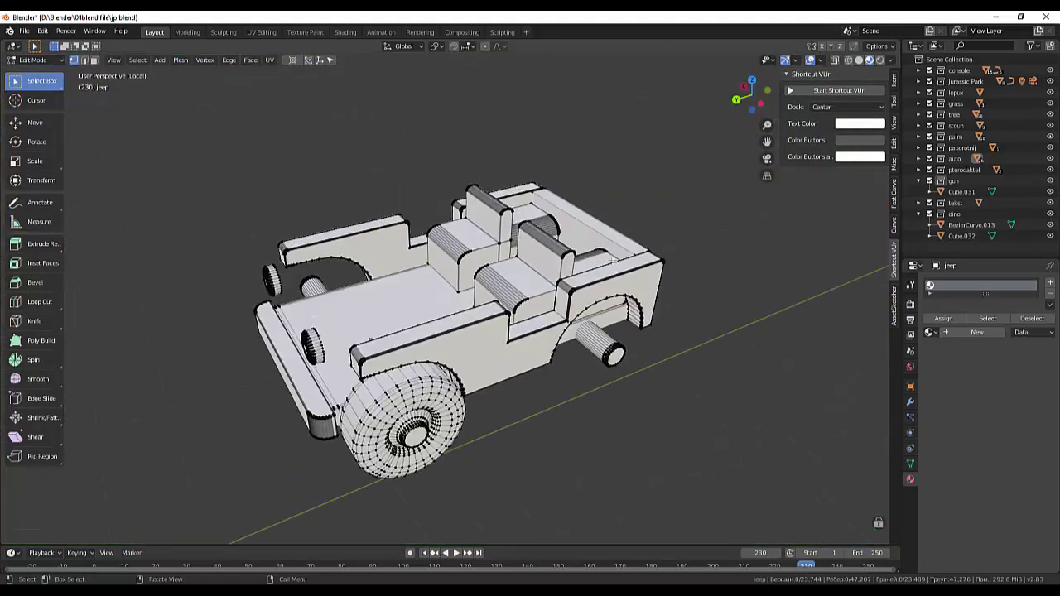
mouse_move(613, 263)
middle_mouse_down()
mouse_move(546, 305)
mouse_move(555, 229)
mouse_move(518, 284)
middle_mouse_up()
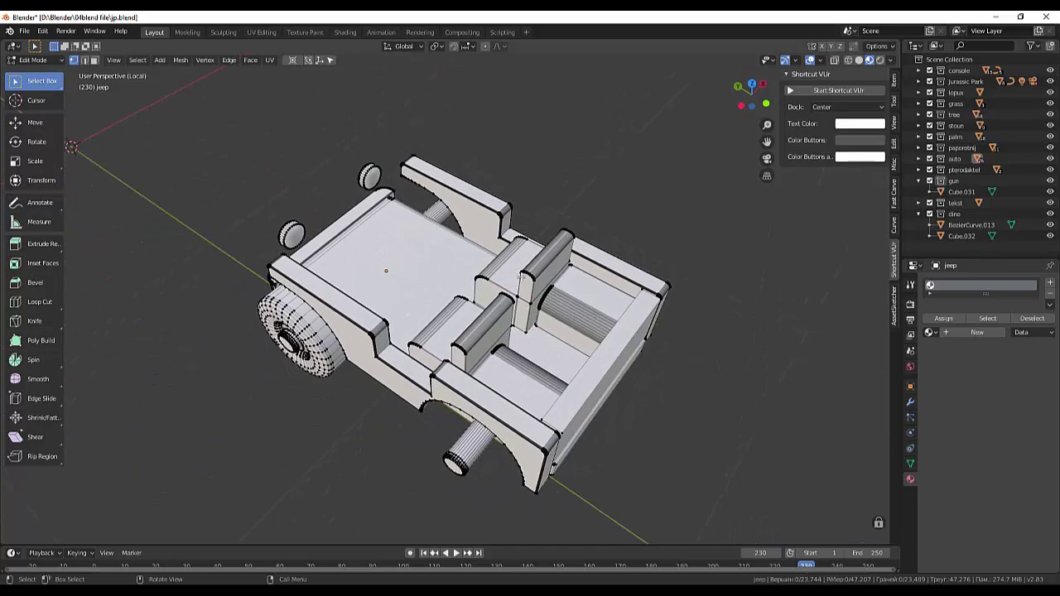
key("KP_Divide")
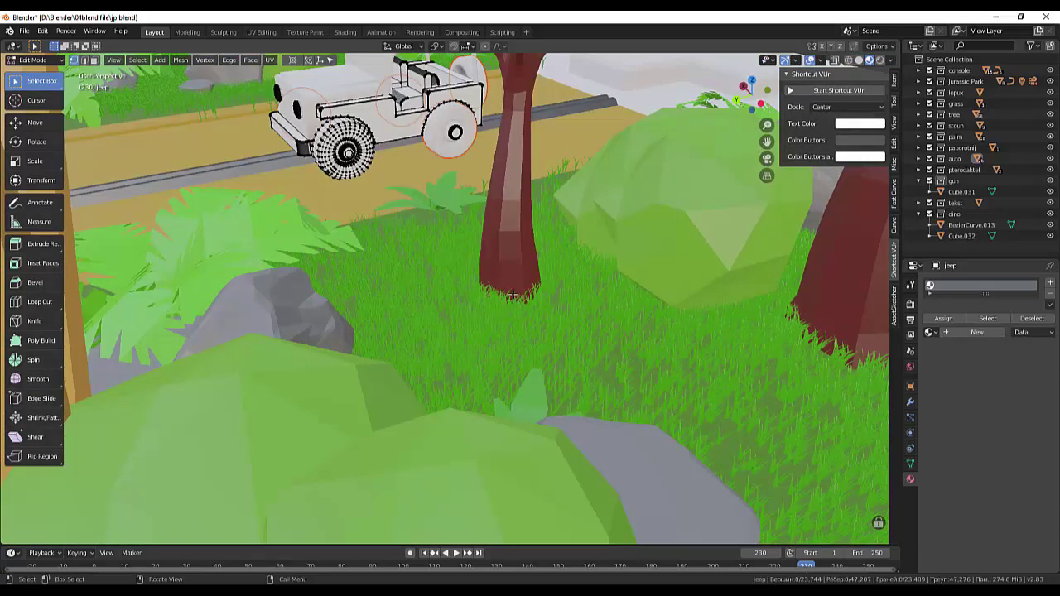
- Separate the last remaining wheel from the jeep into its own object
scroll(514, 280, "up", 3)
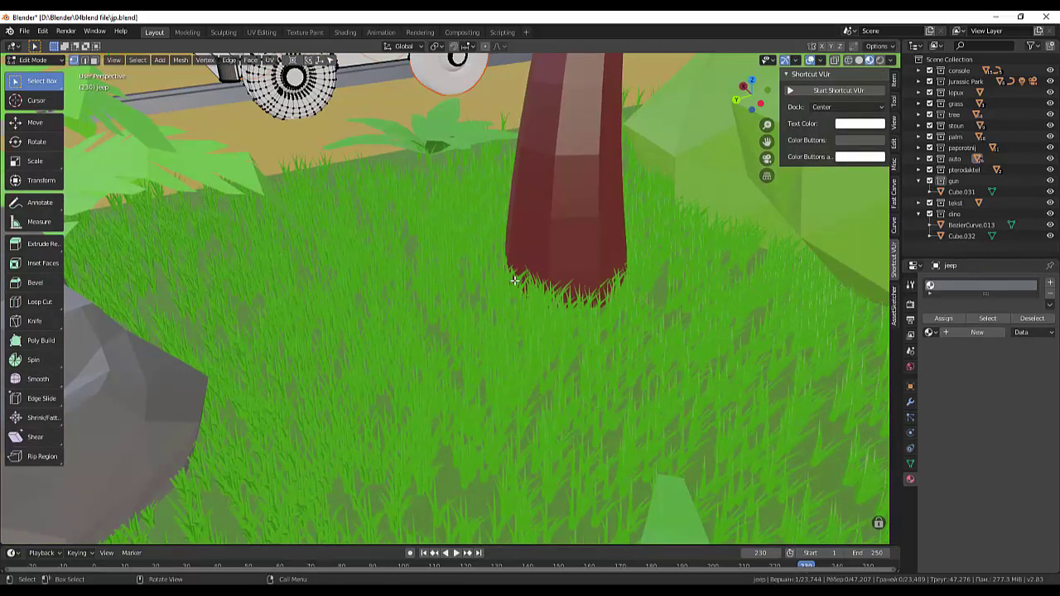
key("ctrl+l")
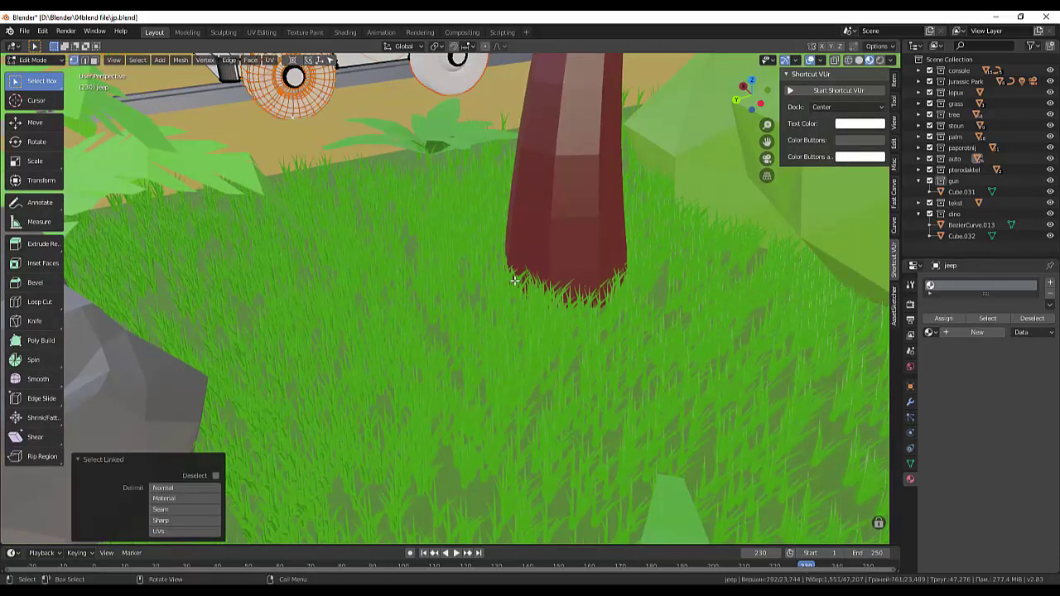
key("alt+a")
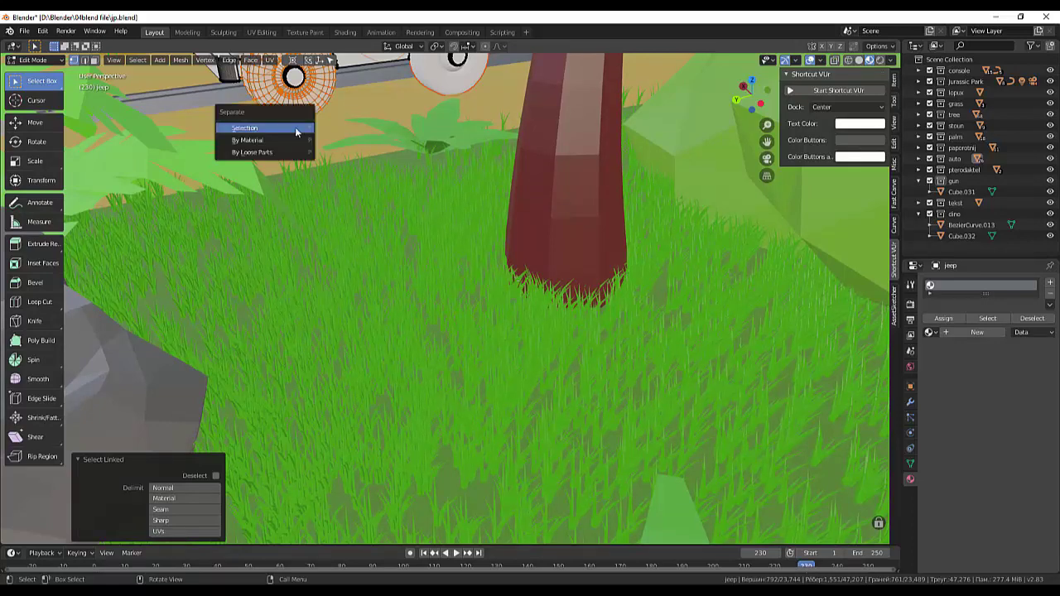
left_click(296, 127)
- Isolate the wheel-less jeep body in Local view
scroll(294, 126, "down", 4)
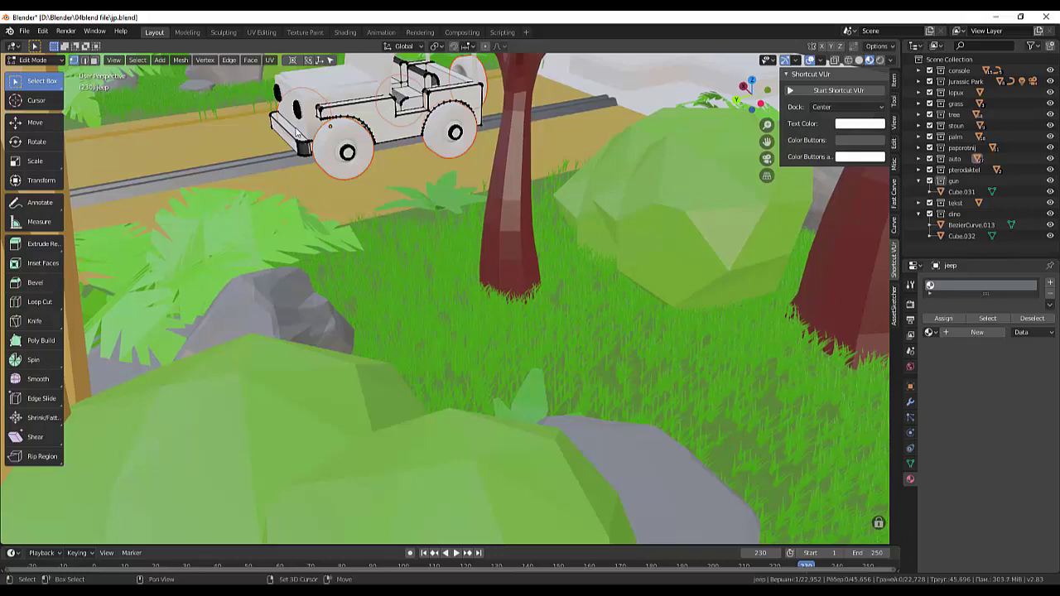
scroll(295, 126, "up", 4)
middle_click_drag(295, 126, 294, 131)
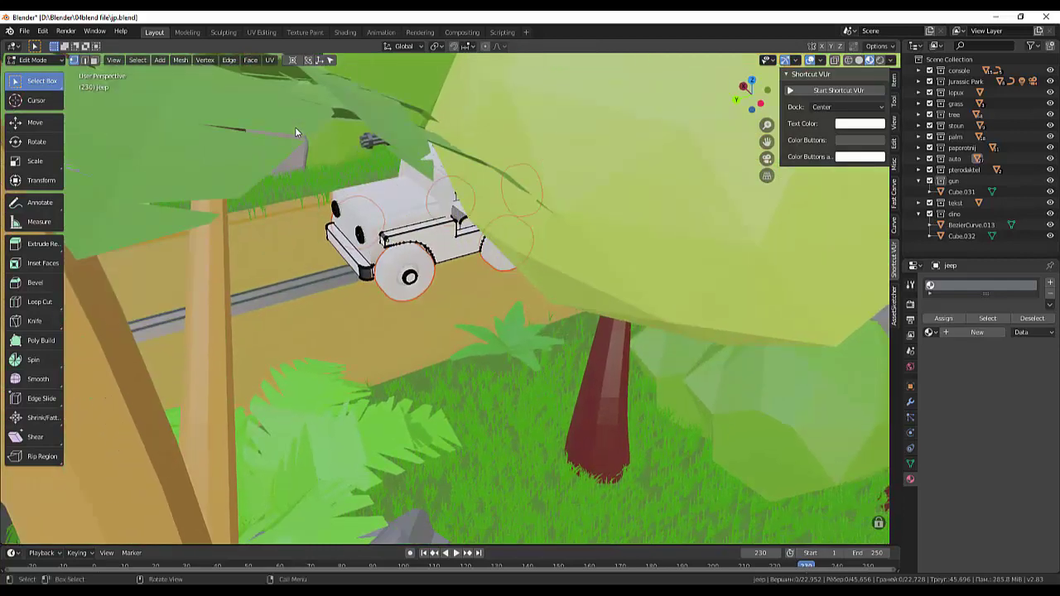
key("KP_Divide")
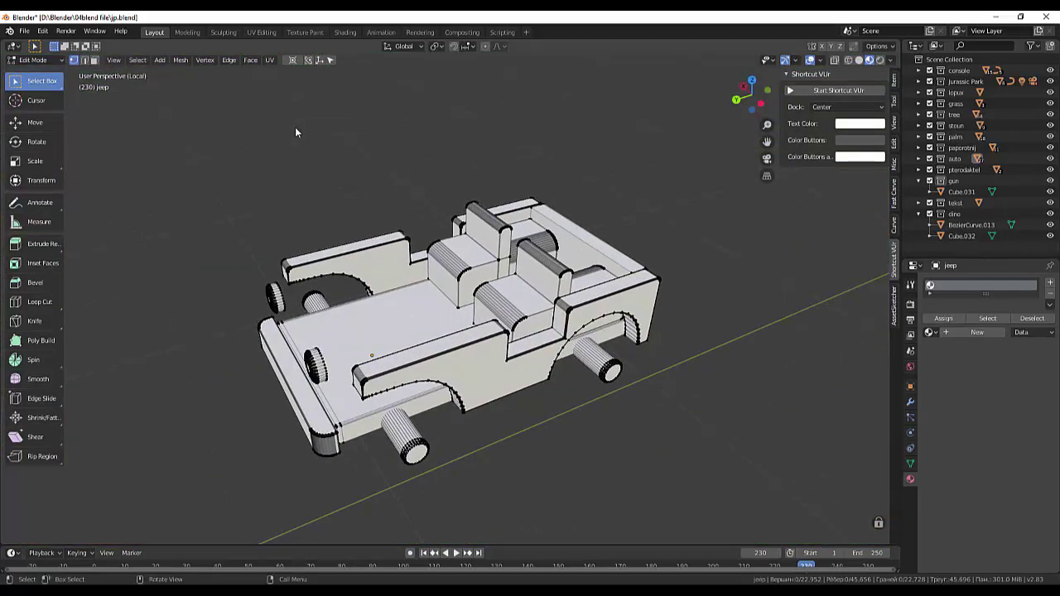
- Select the jeep's axle cylinders, including the right-rear axle
middle_click_drag(296, 133, 295, 133)
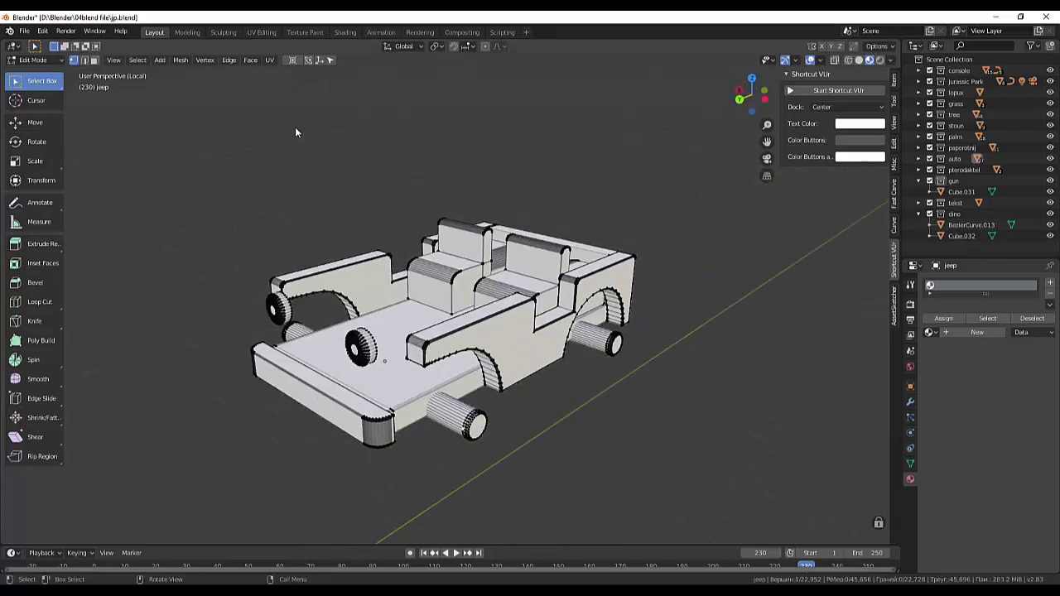
key("l")
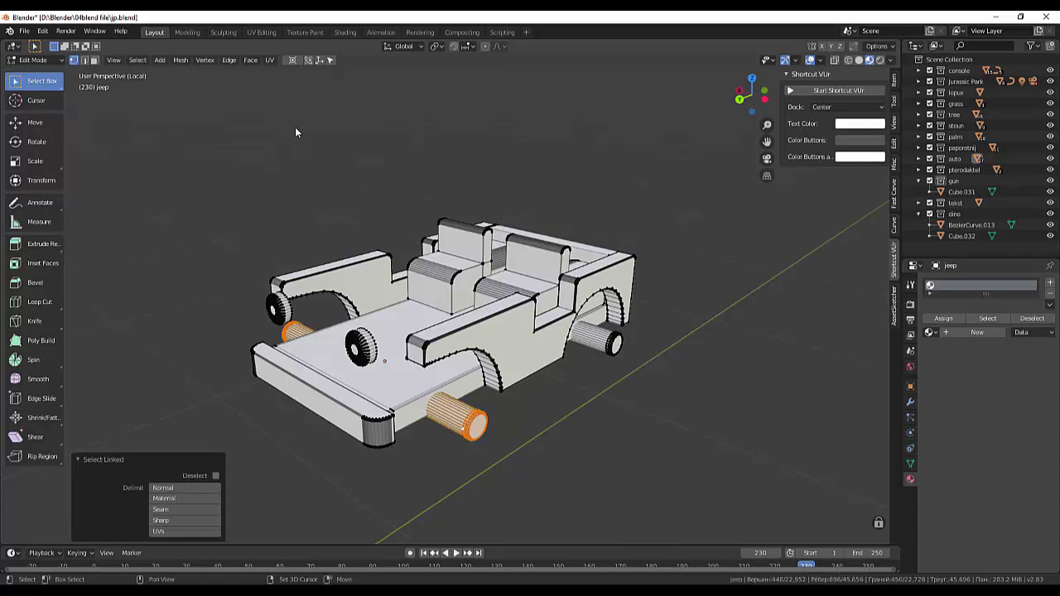
key("ctrl+s")
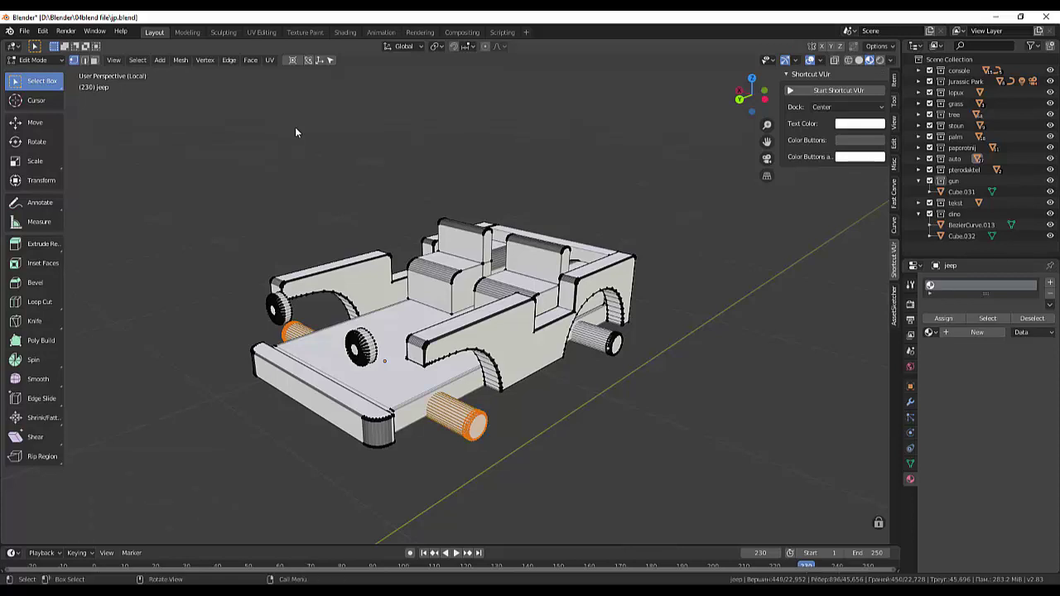
key("l")
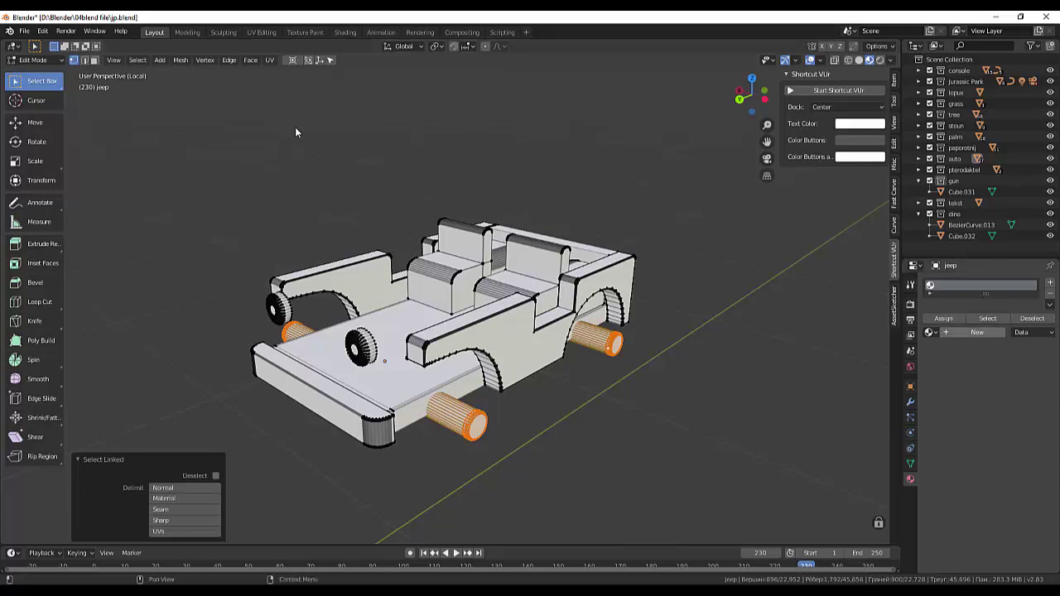
- Assign the existing Material.013 to the jeep mesh
left_click(929, 332)
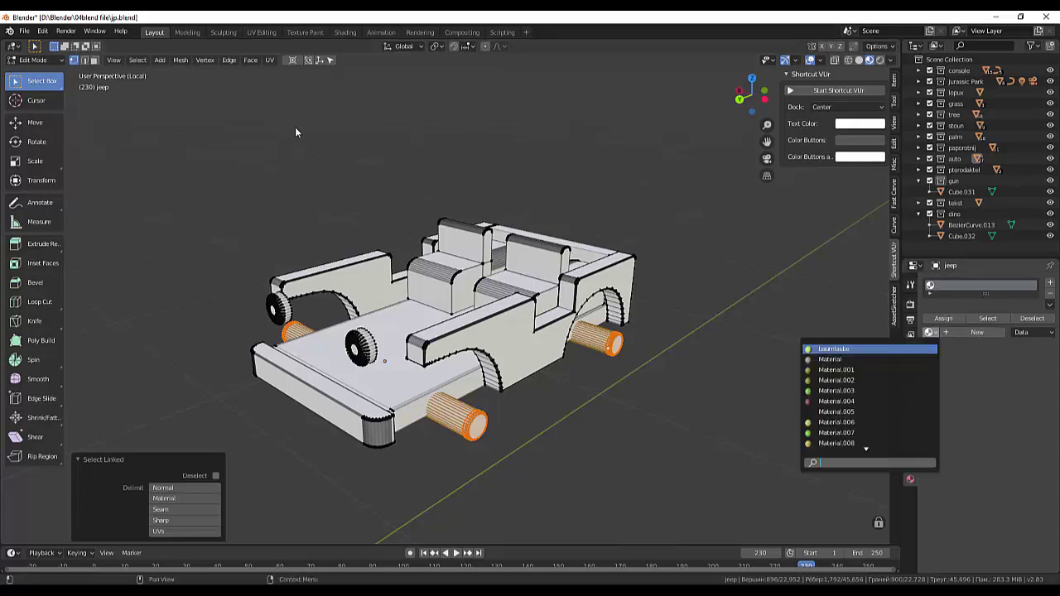
key("Down")
key("Down")
key("Down")
key("Down")
key("Down")
key("Down")
key("Down")
key("Down")
key("Down")
key("Down")
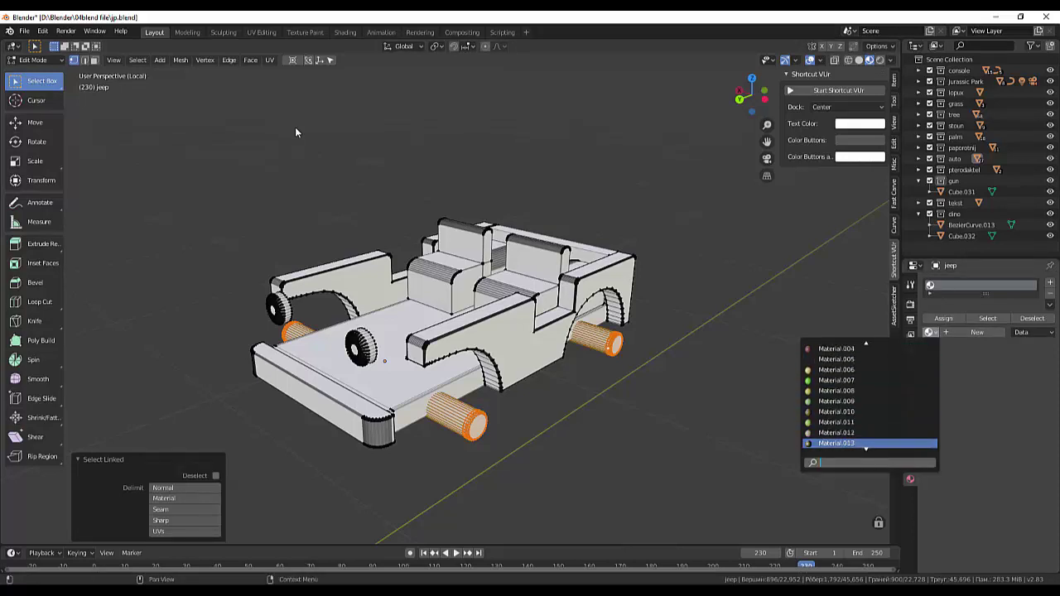
key("Down")
key("Down")
key("Down")
key("Up")
key("Up")
key("Up")
key("Down")
key("Return")
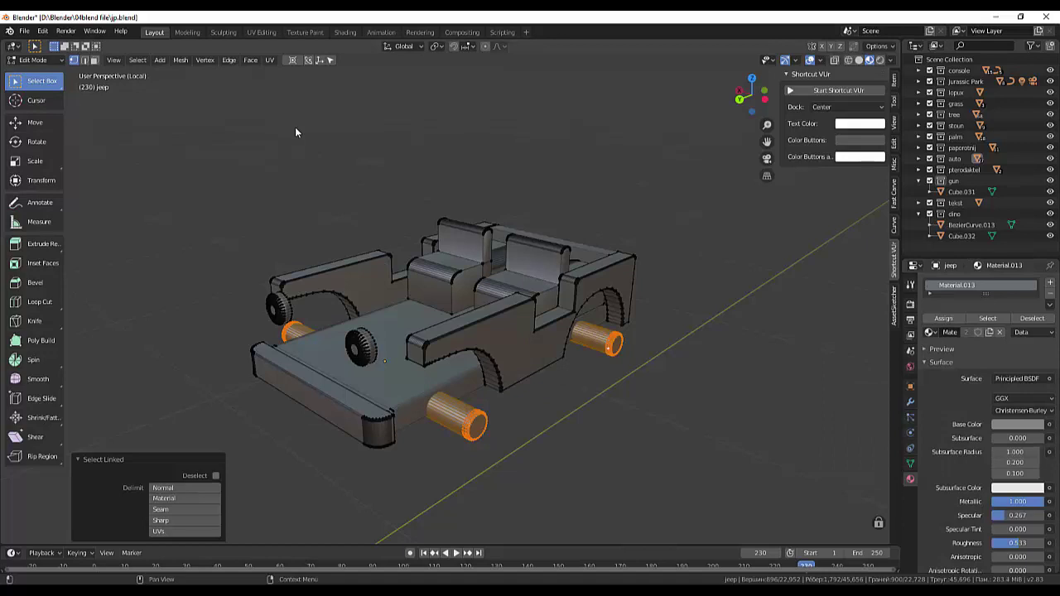
- Deselect the axle cylinders, then restore the axle selection with undo
key("alt+a")
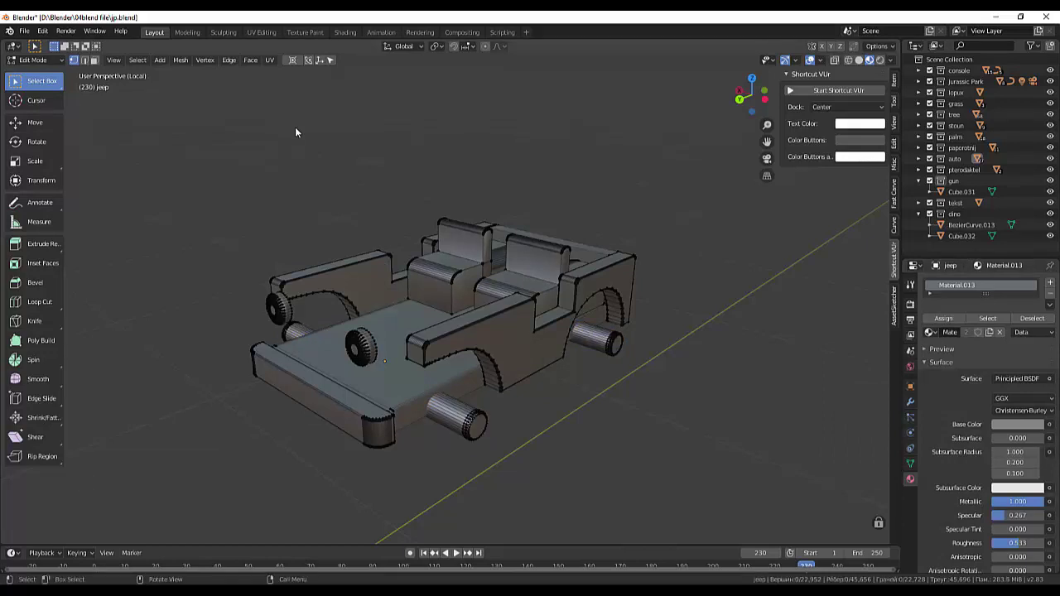
key("ctrl")
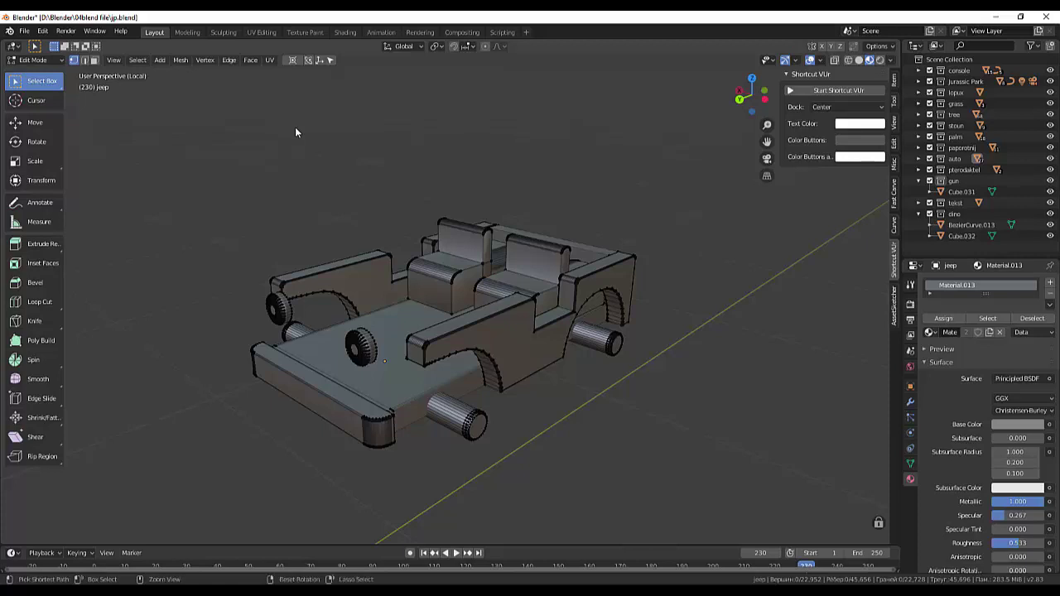
key("ctrl+z")
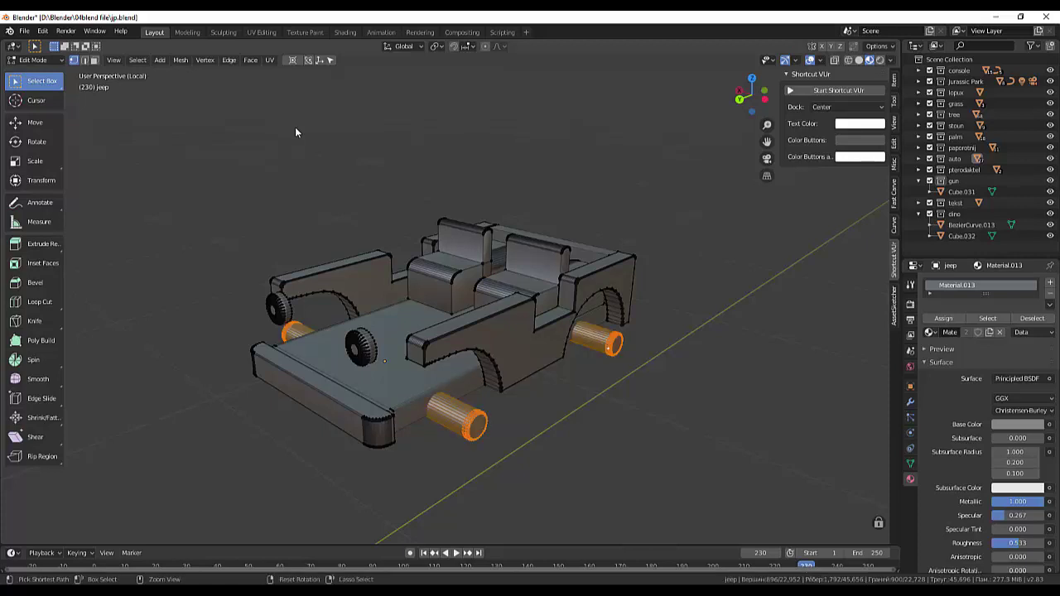
key("ctrl+z")
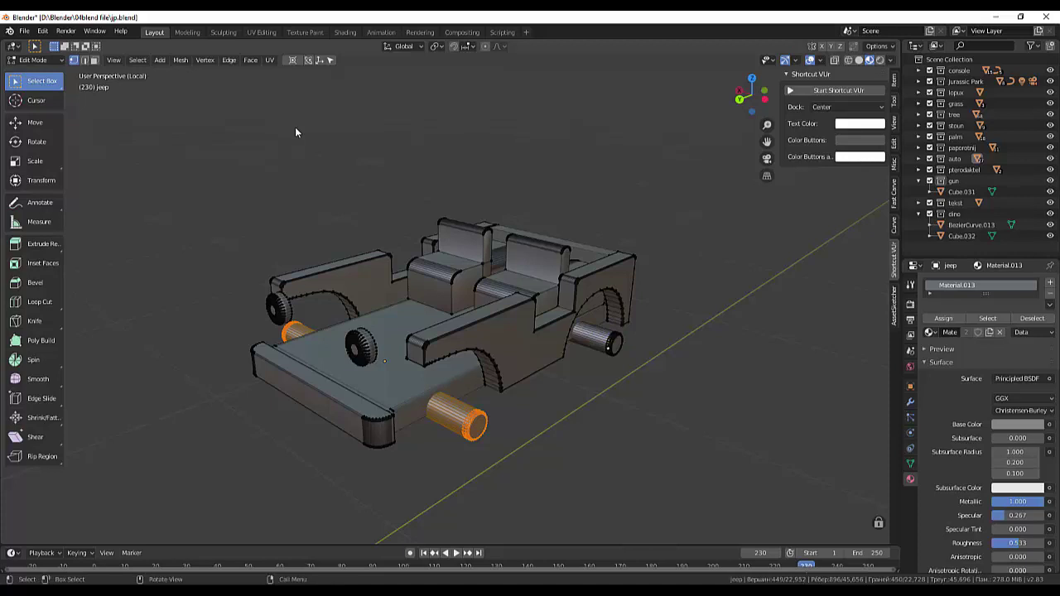
- Clear the selection and separate the right axle into its own object
key("shift")
key("alt+a")
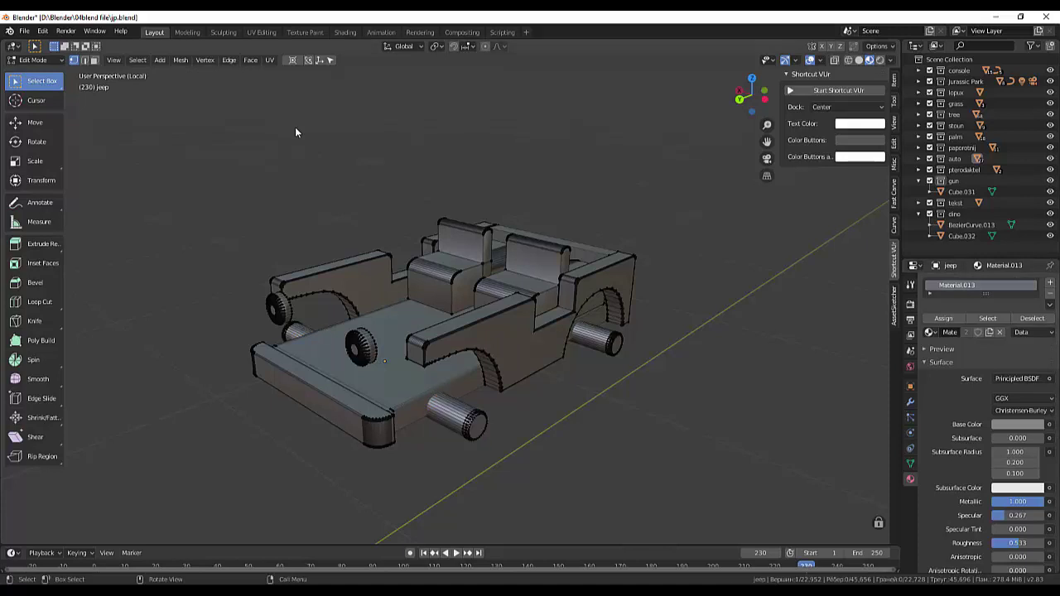
middle_click_drag(295, 128, 295, 129)
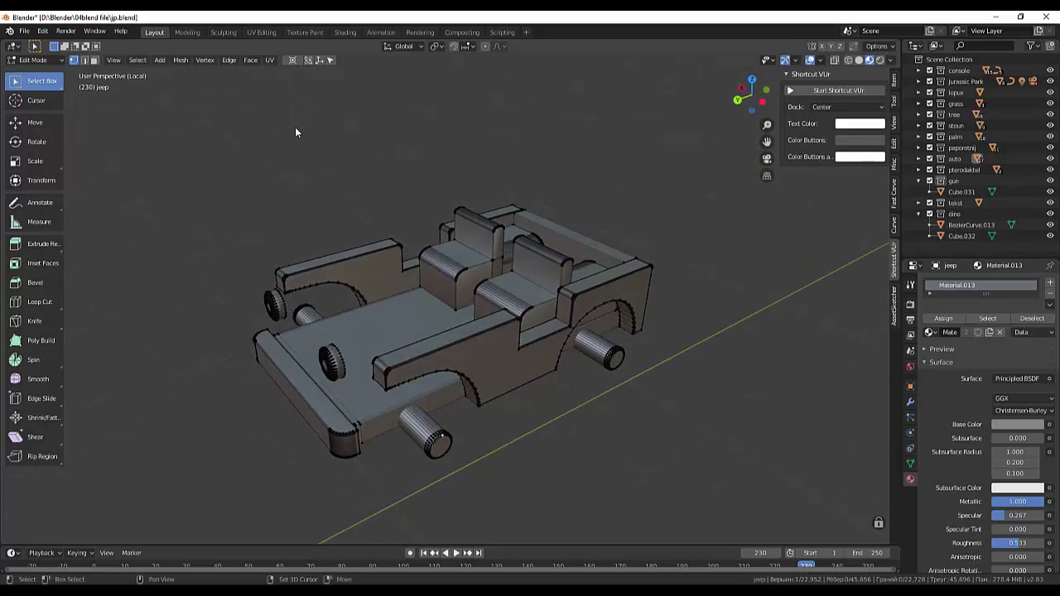
key("ctrl+l")
key("ctrl+l")
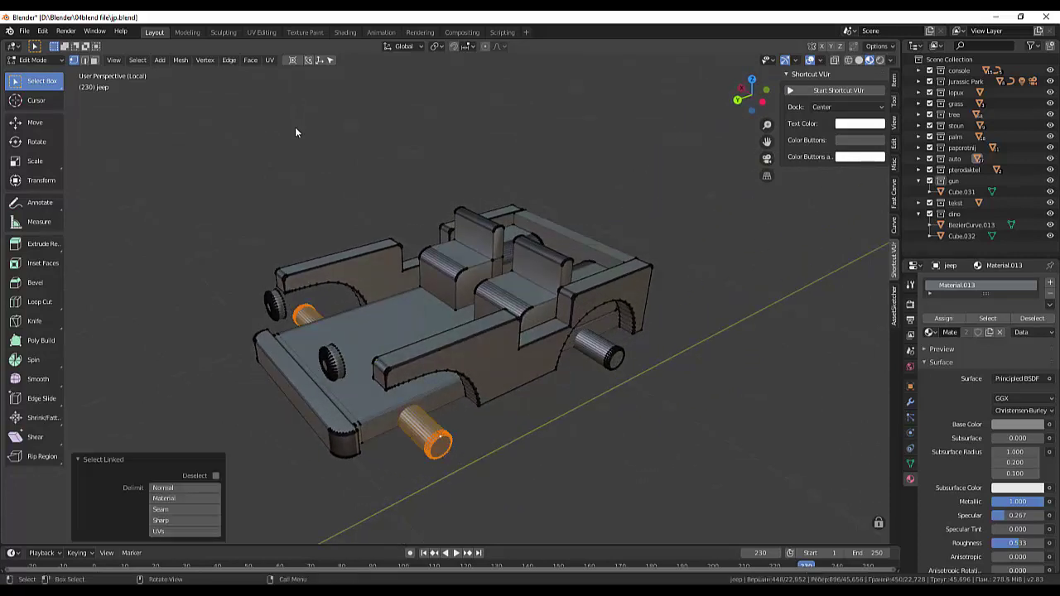
key("ctrl+z")
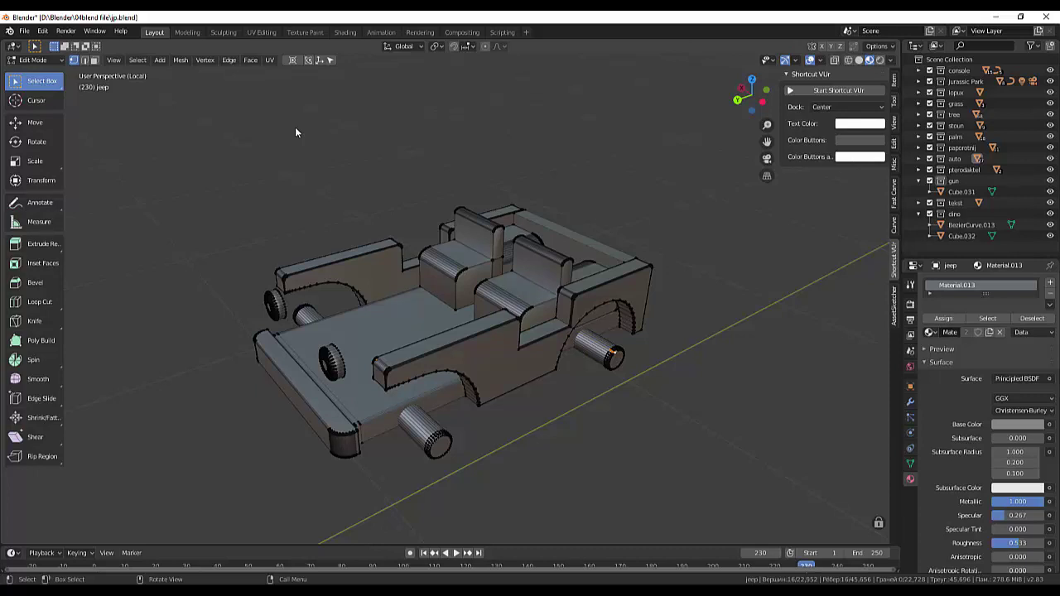
key("ctrl+l")
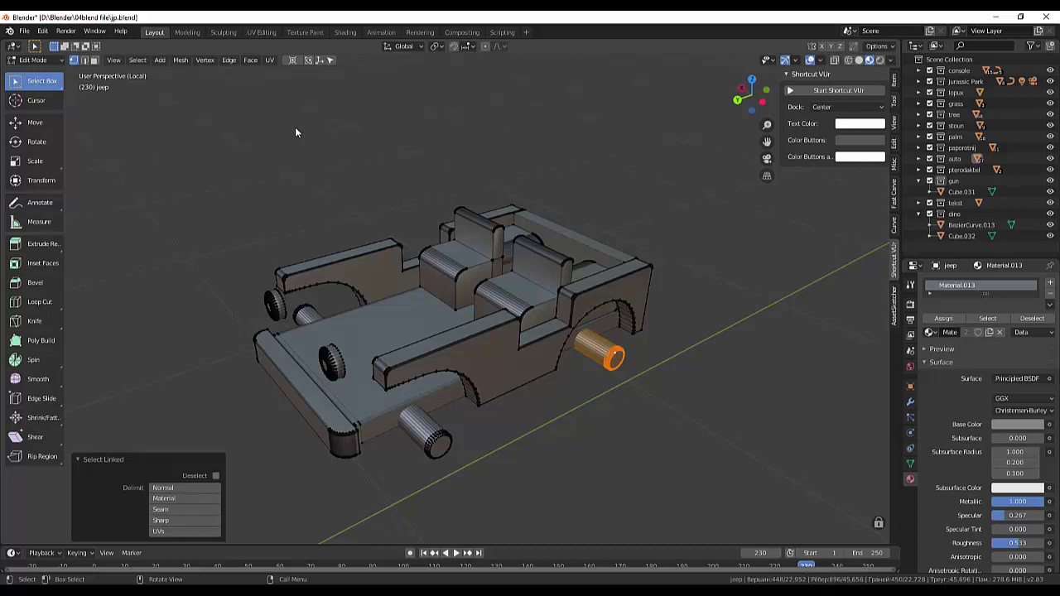
key("p")
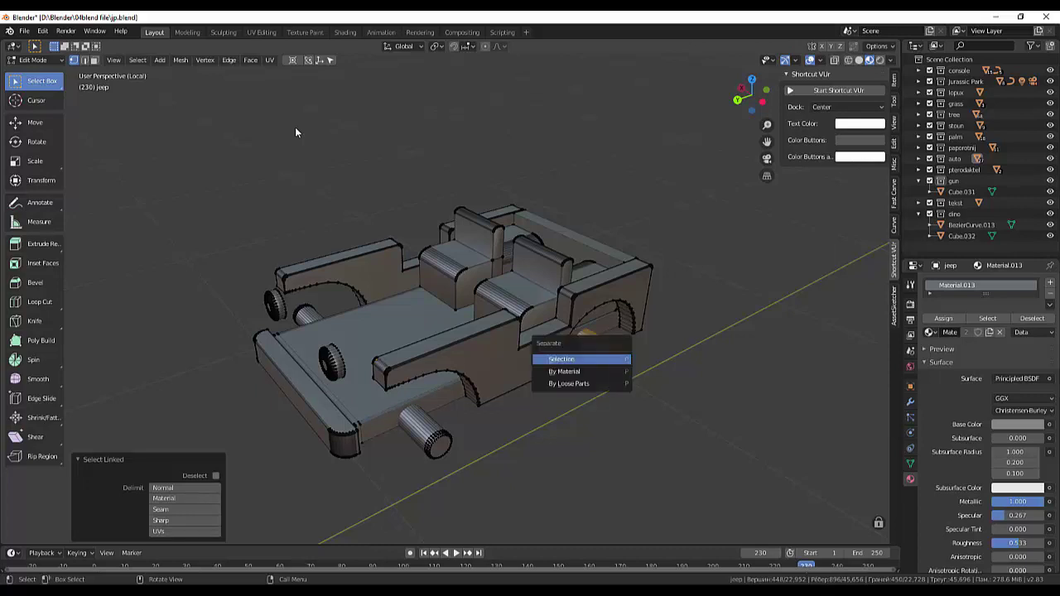
key("Return")
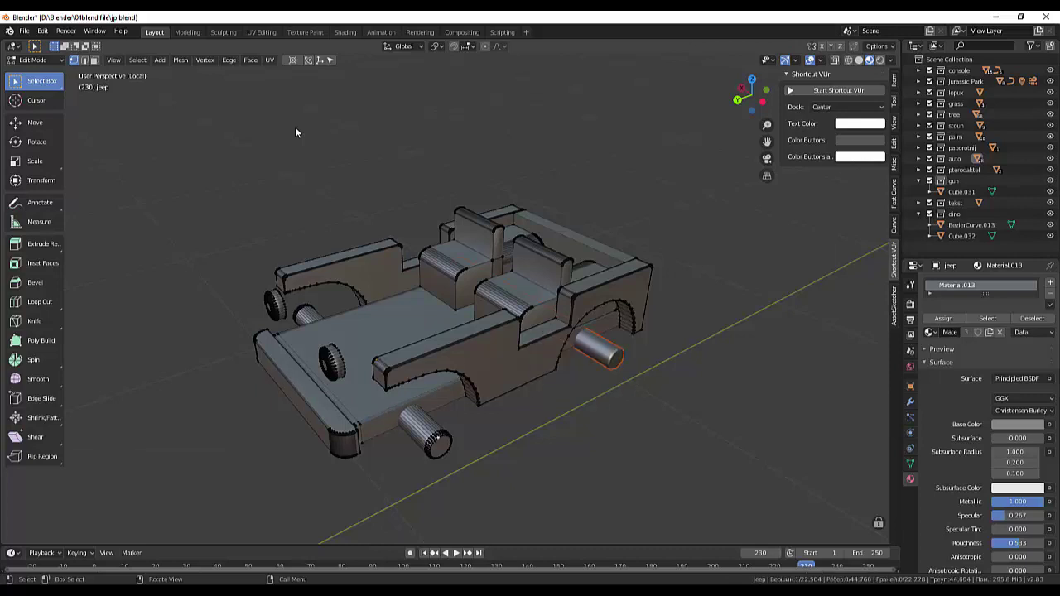
- Separate the two remaining axles into their own objects
key("ctrl+l")
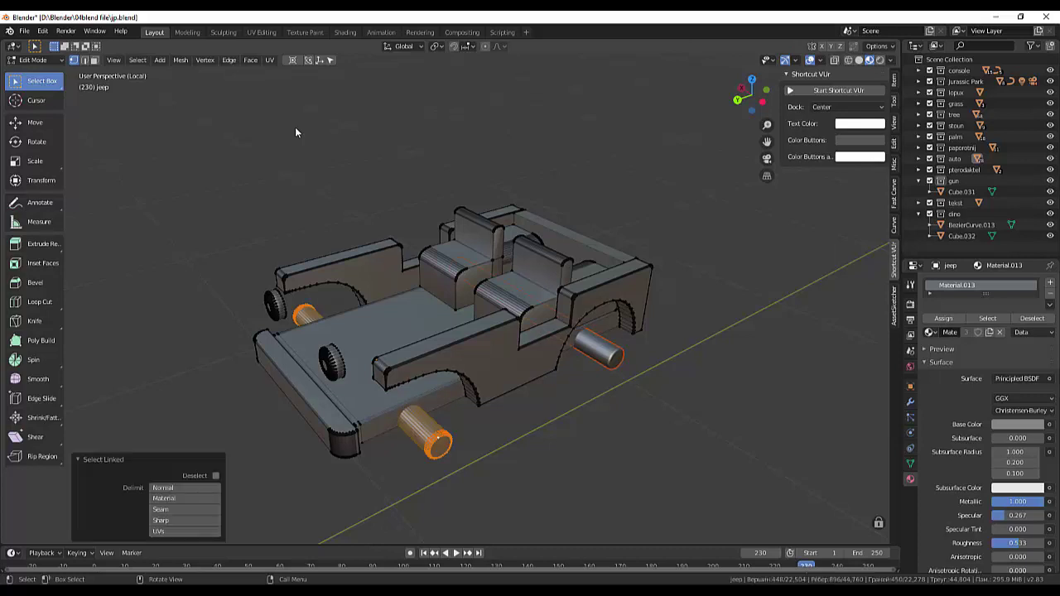
key("p")
key("Return")
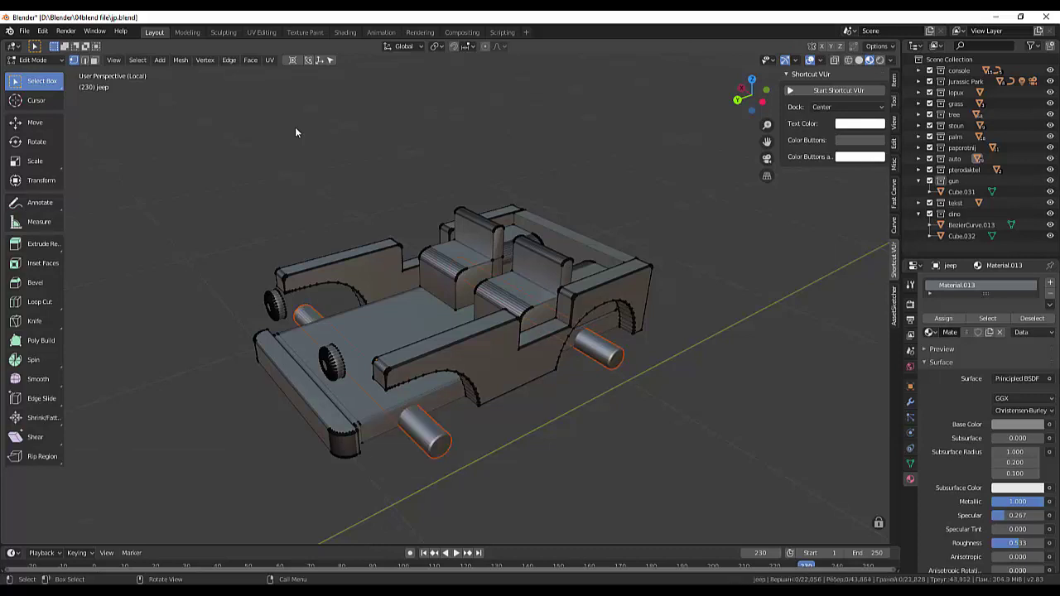
- Leave Edit Mode and return the jeep to Object Mode
middle_click_drag(295, 133, 295, 132)
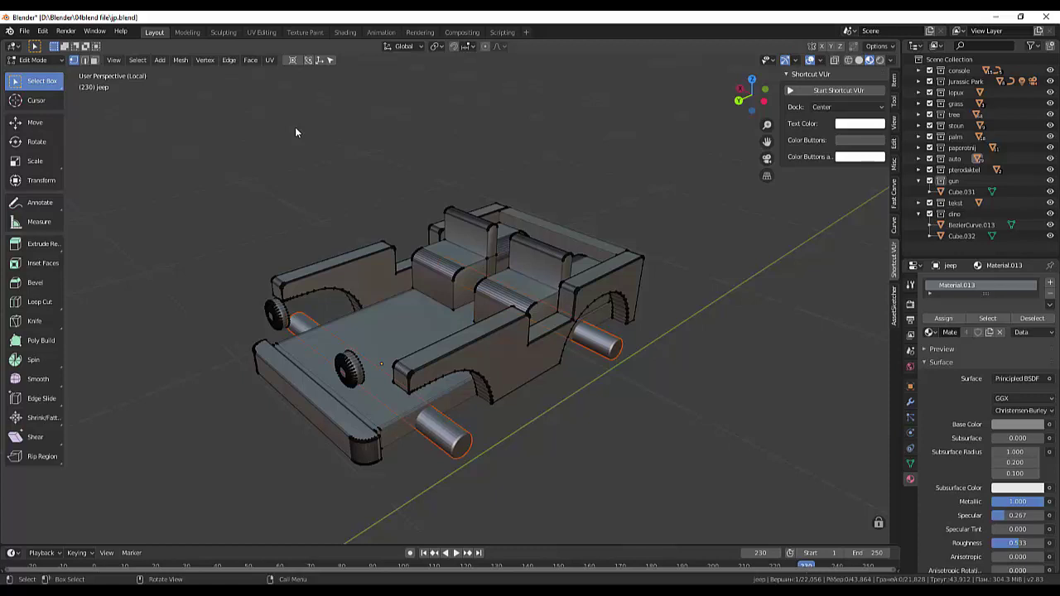
key("l")
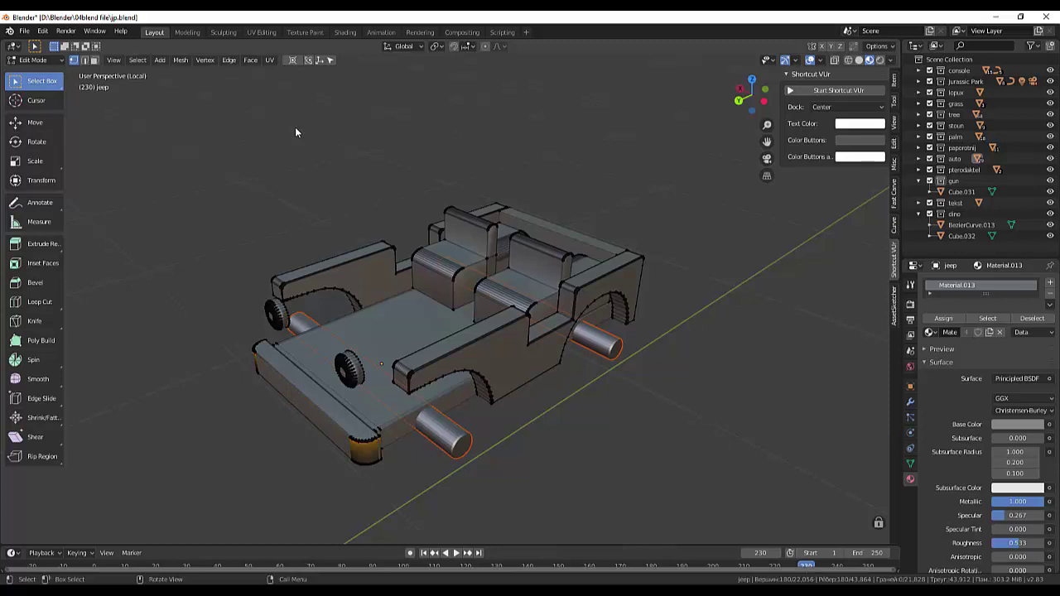
key("ctrl+z")
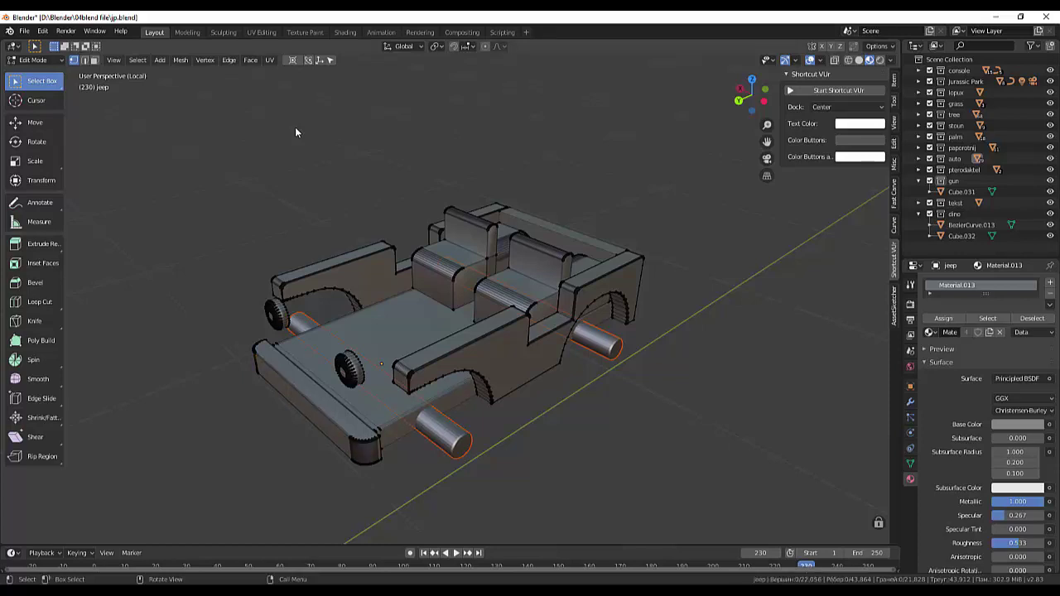
key("w")
key("w")
key("Tab")
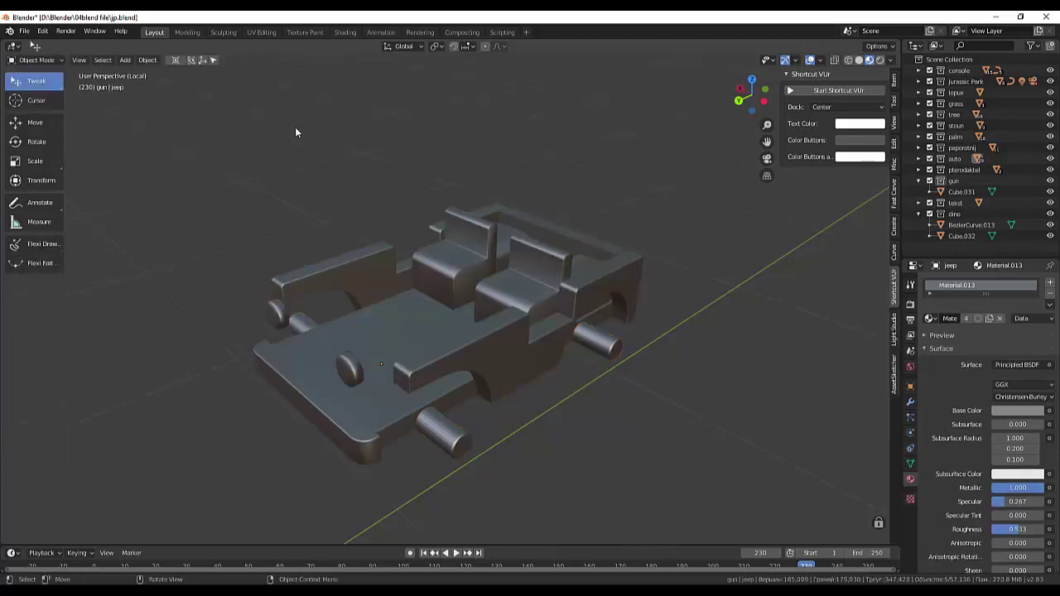
- Select the separated axle and jeep body, then exit Local view to show the jungle
key("ctrl+z")
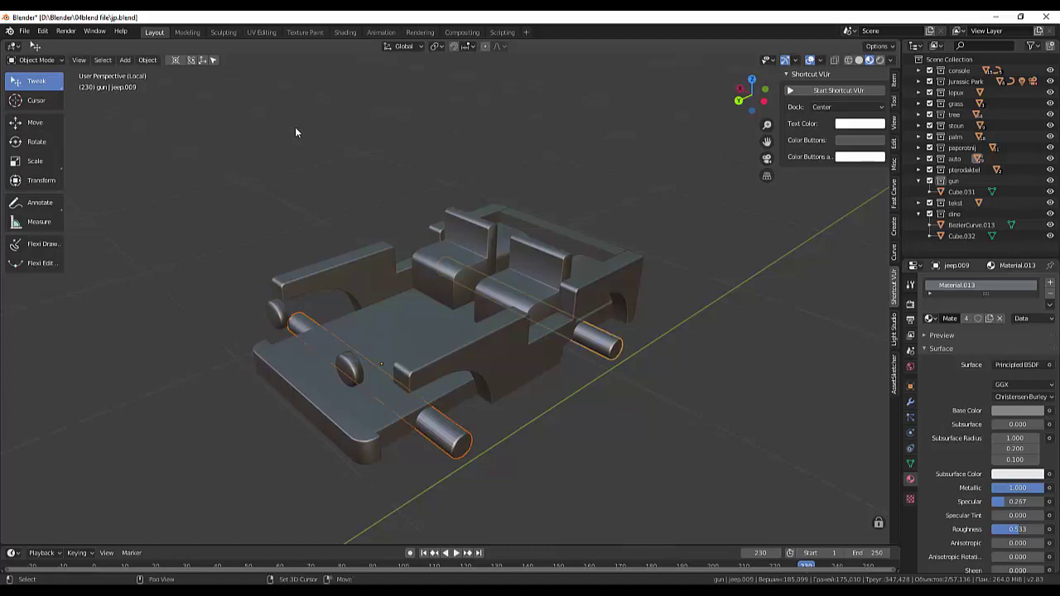
key("ctrl+z")
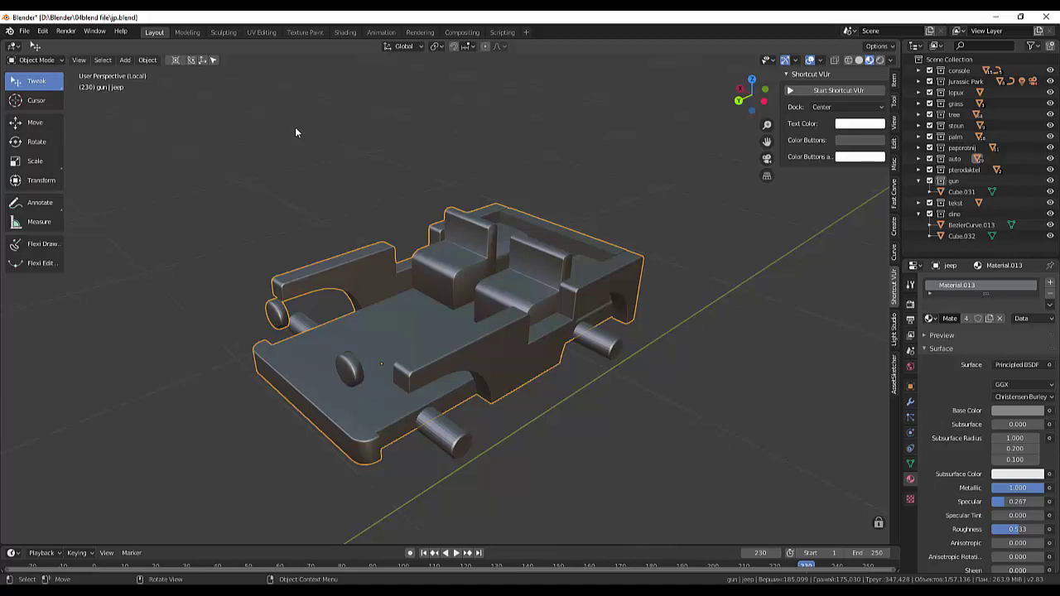
key("KP_Divide")
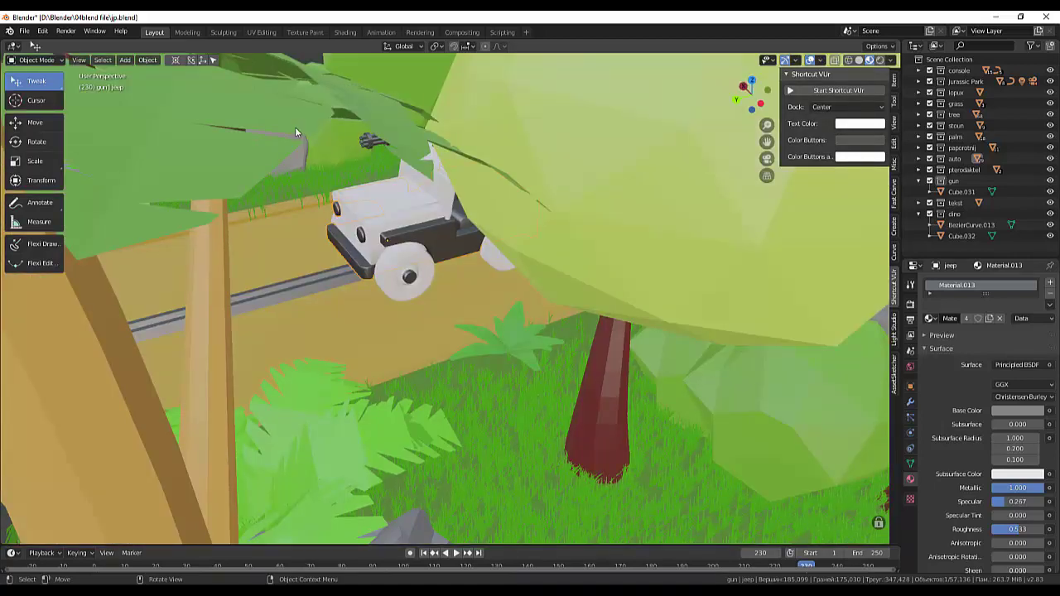
- Orbit and zoom in close on the white jeep with roof lights
key("shift")
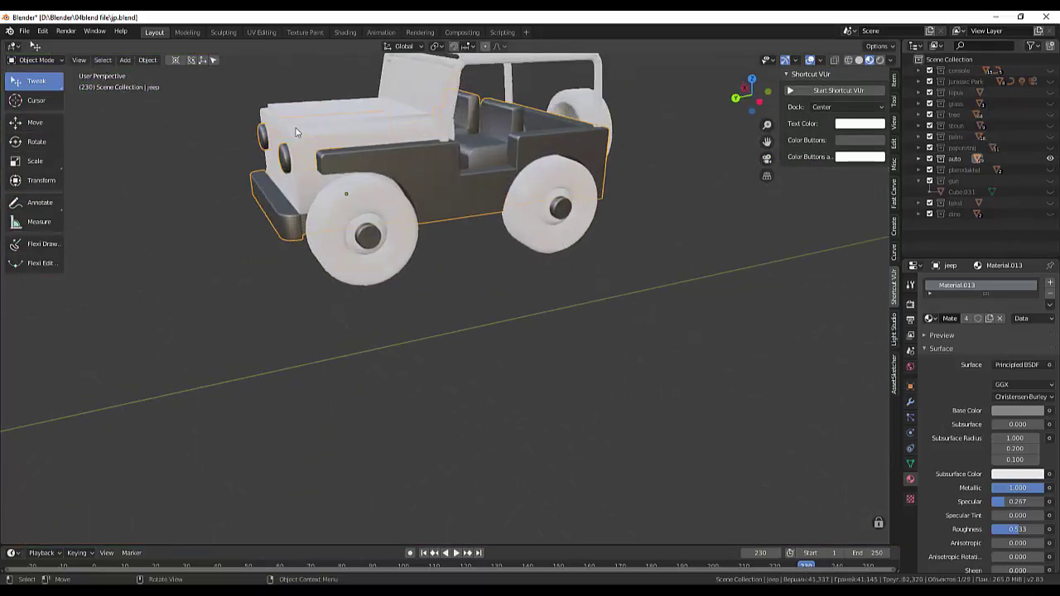
middle_click_drag(296, 132, 296, 133)
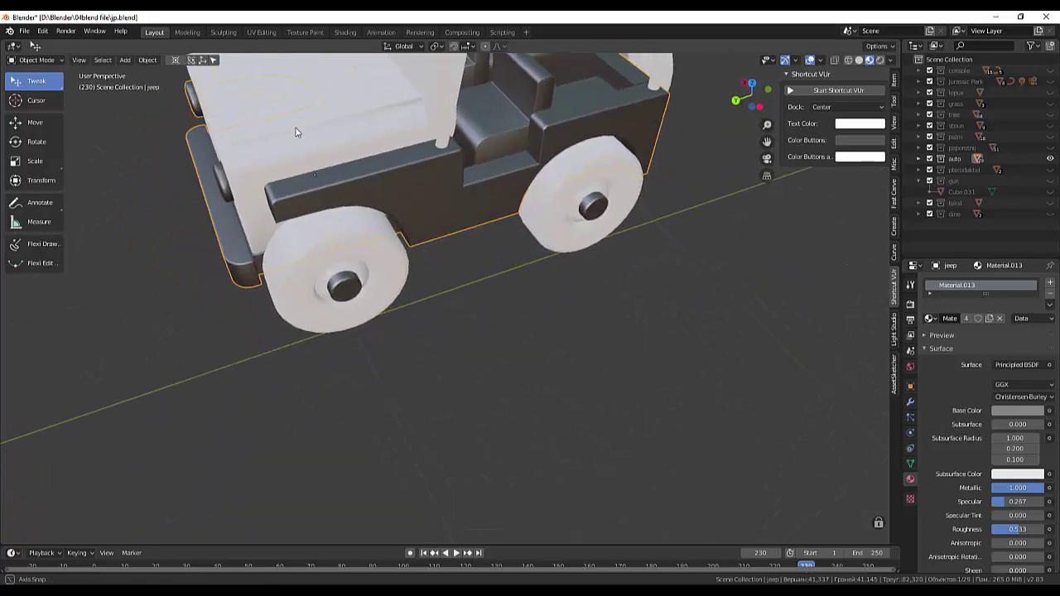
scroll(296, 132, "down", 5)
middle_click_drag(295, 133, 296, 133)
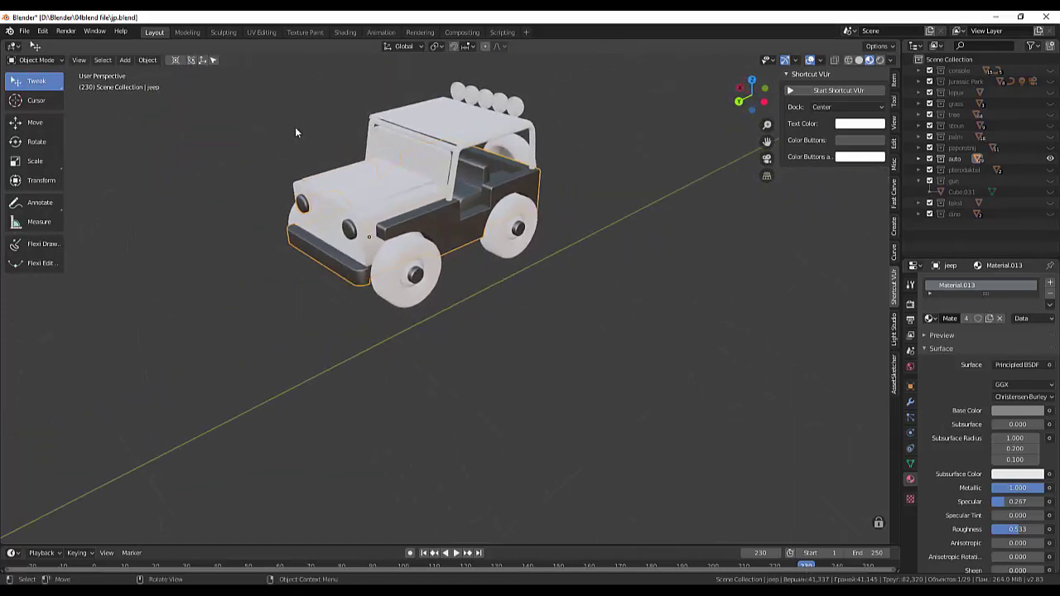
key("ctrl+Tab")
- Switch the jeep to Edit Mode and select the whole dark side panel
key("Down")
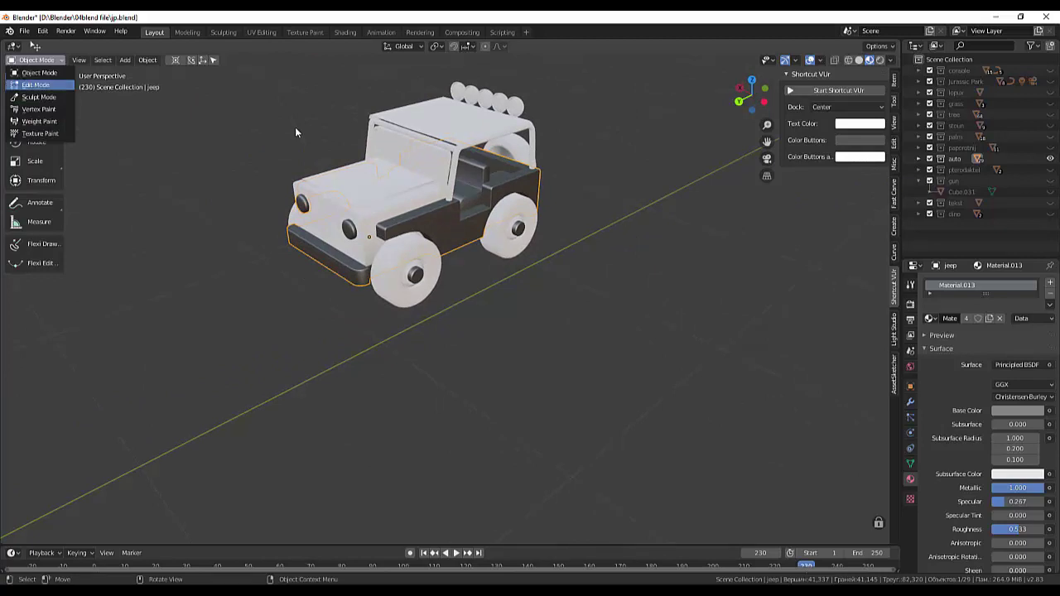
key("Return")
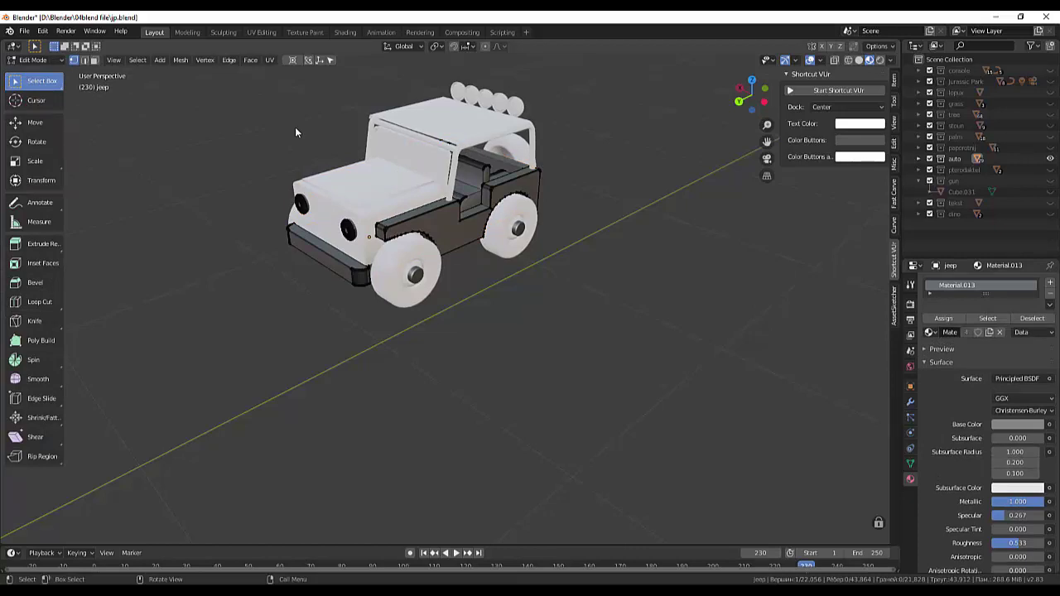
scroll(295, 126, "up", 4)
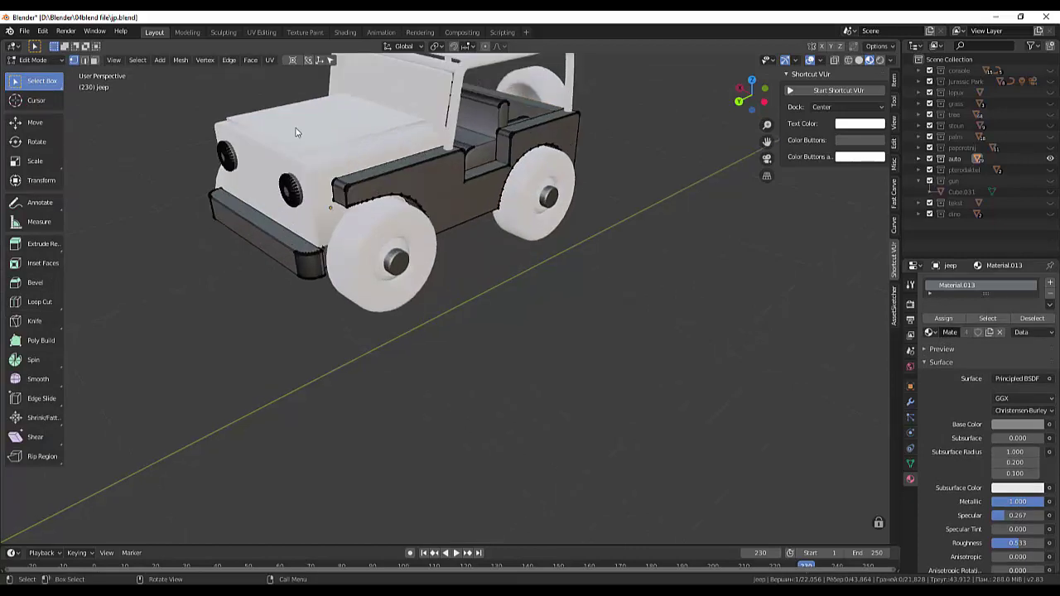
scroll(295, 127, "down", 2)
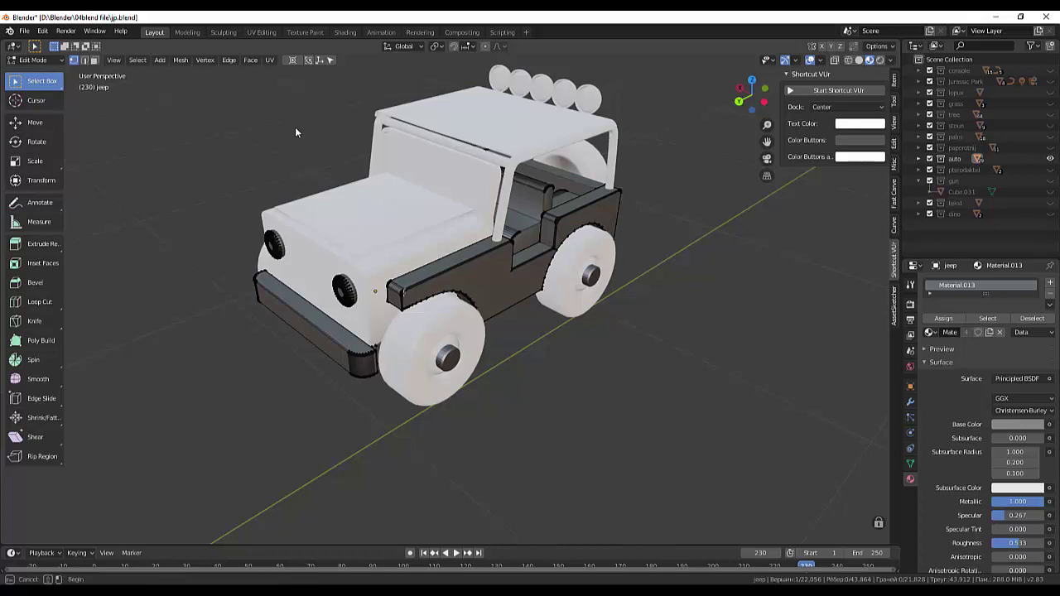
key("ctrl+l")
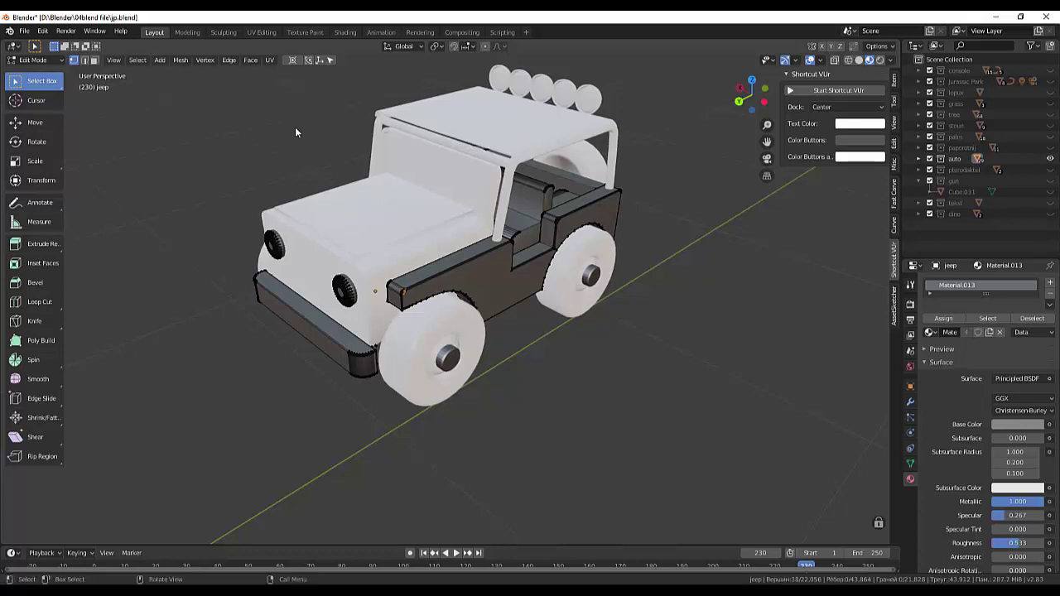
key("ctrl+l")
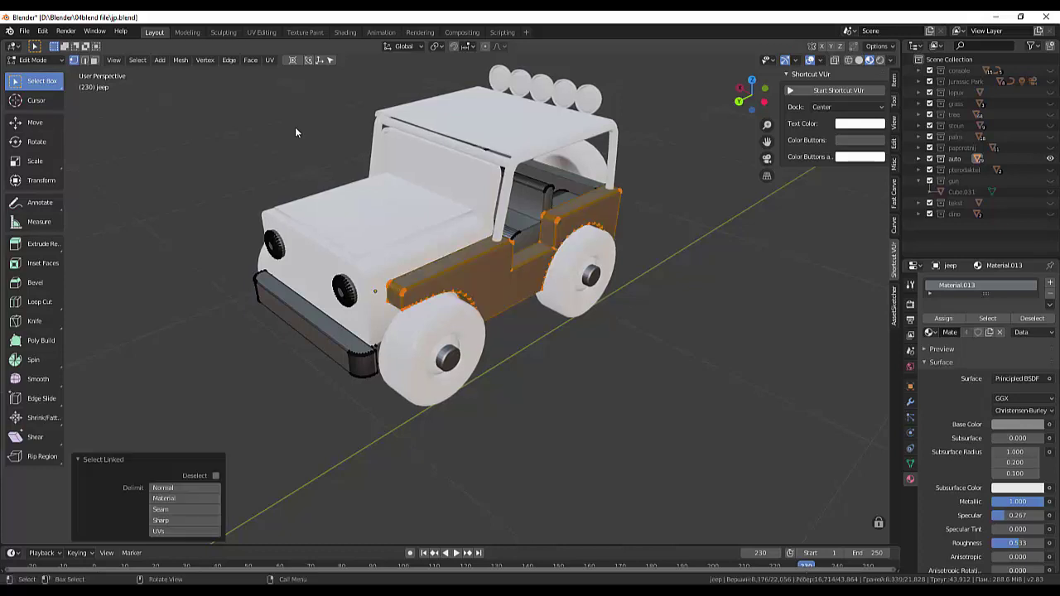
- Split the dark side panel off into its own object
key("p")
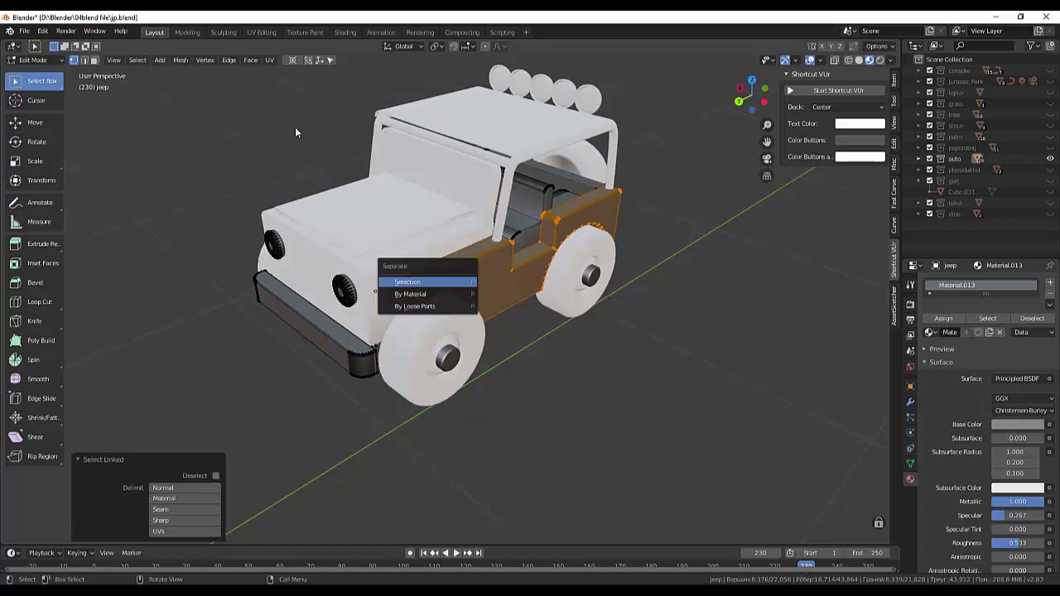
key("Return")
middle_click_drag(296, 132, 295, 132)
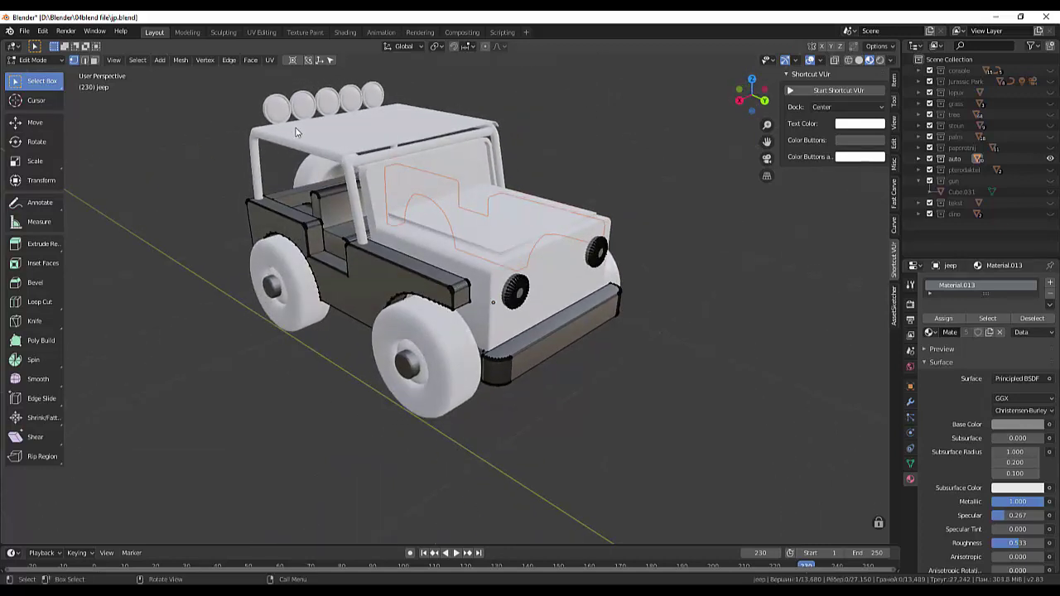
- Delete the side-panel faces on the jeep body's opposite side
key("l")
key("ctrl+l")
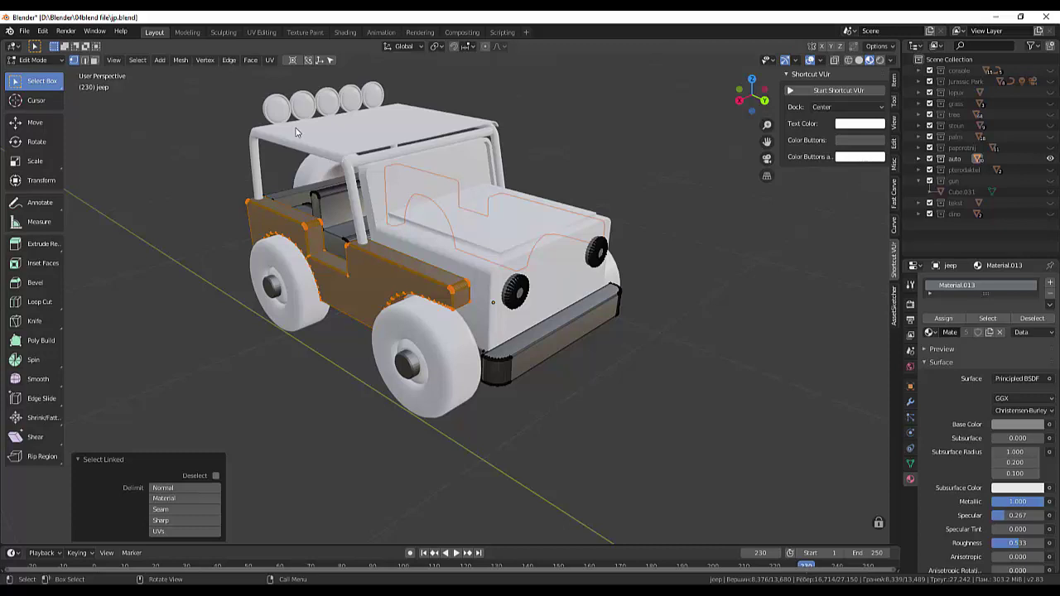
key("x")
key("f")
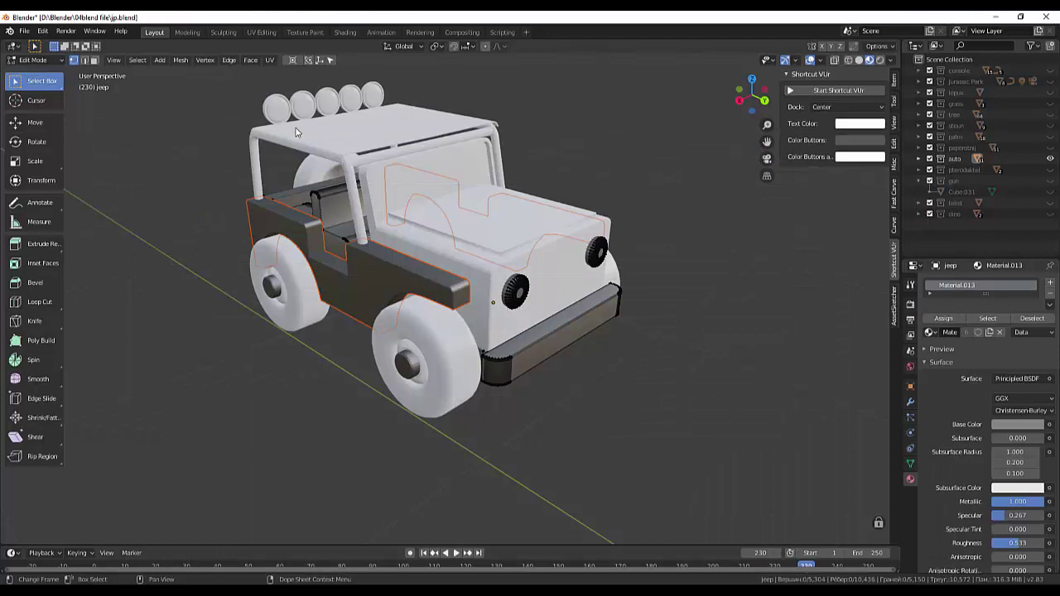
mouse_move(364, 588)
mouse_move(364, 542)
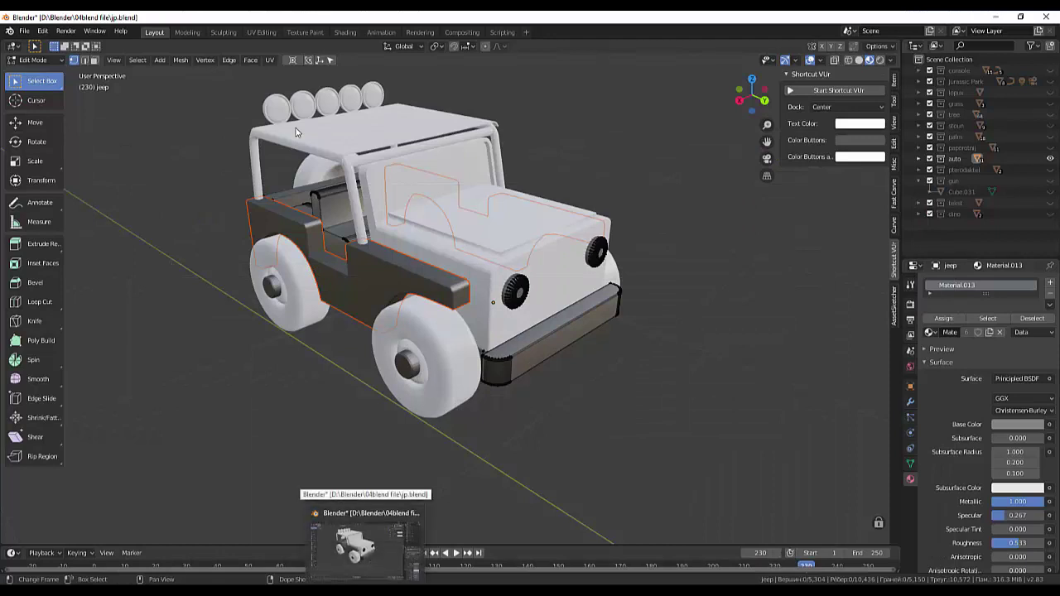
- Assign the existing plastik material to the D-pad object Cube.001
left_click(356, 551)
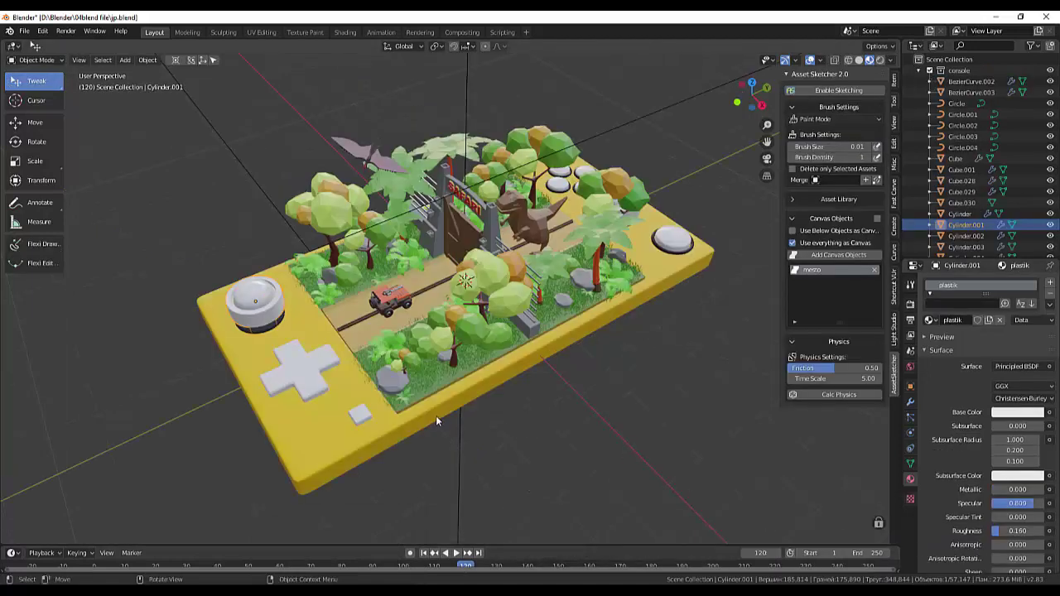
left_click(310, 374)
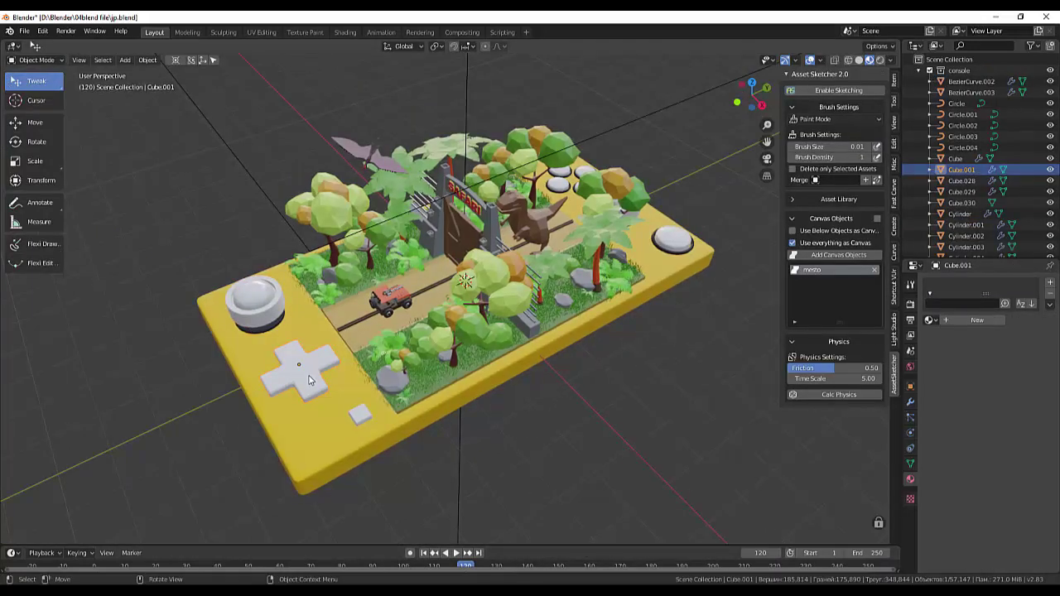
left_click(929, 319)
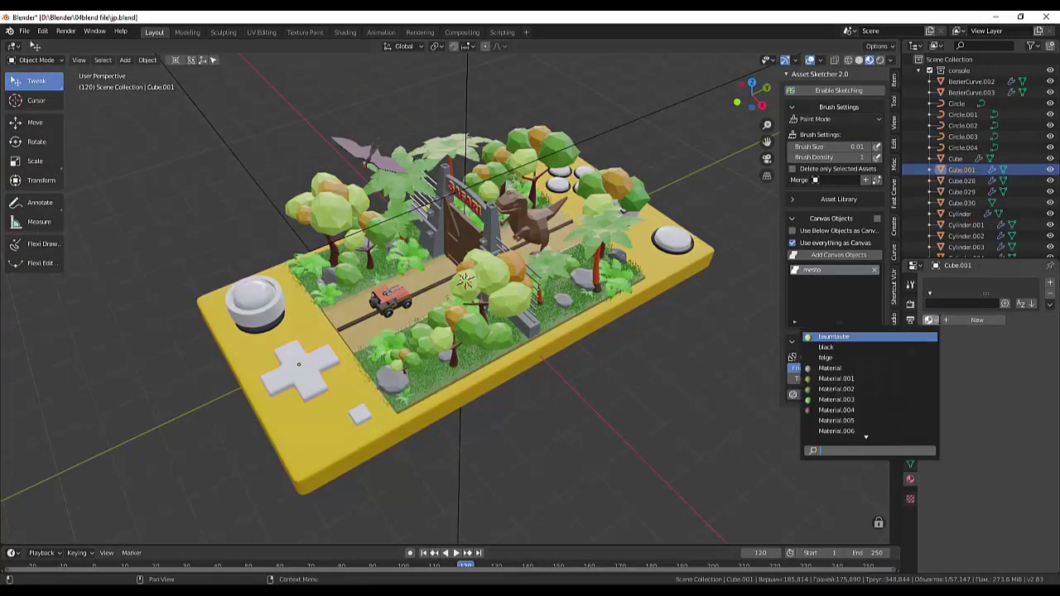
scroll(907, 367, "down", 1)
scroll(907, 368, "down", 1)
scroll(907, 368, "down", 2)
scroll(907, 368, "down", 4)
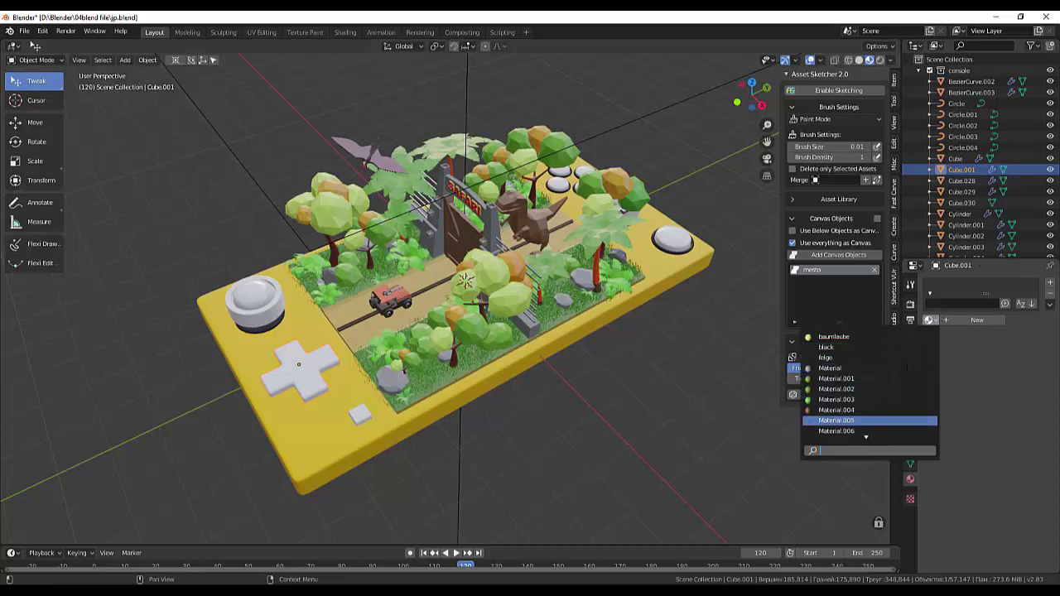
scroll(907, 368, "down", 5)
scroll(907, 368, "down", 5)
scroll(906, 369, "down", 5)
scroll(904, 369, "down", 4)
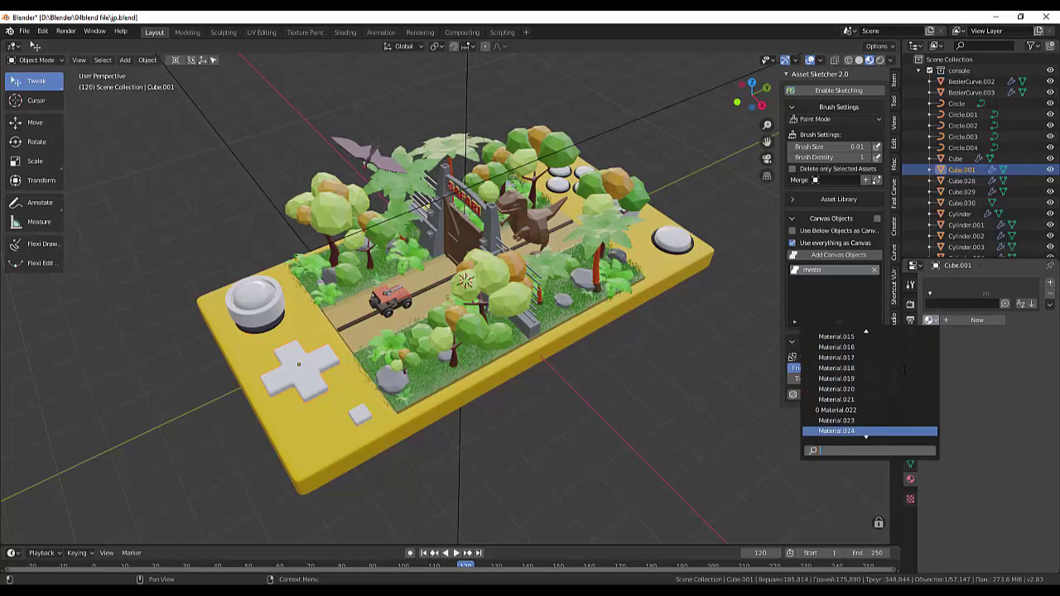
scroll(904, 369, "down", 4)
scroll(904, 369, "down", 5)
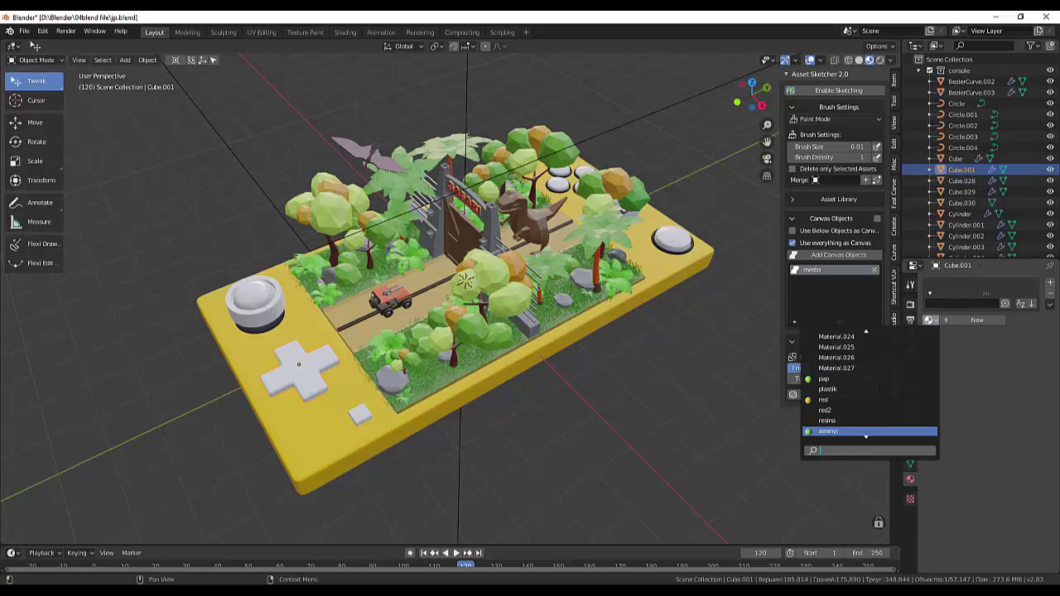
scroll(879, 389, "up", 4)
left_click(833, 388)
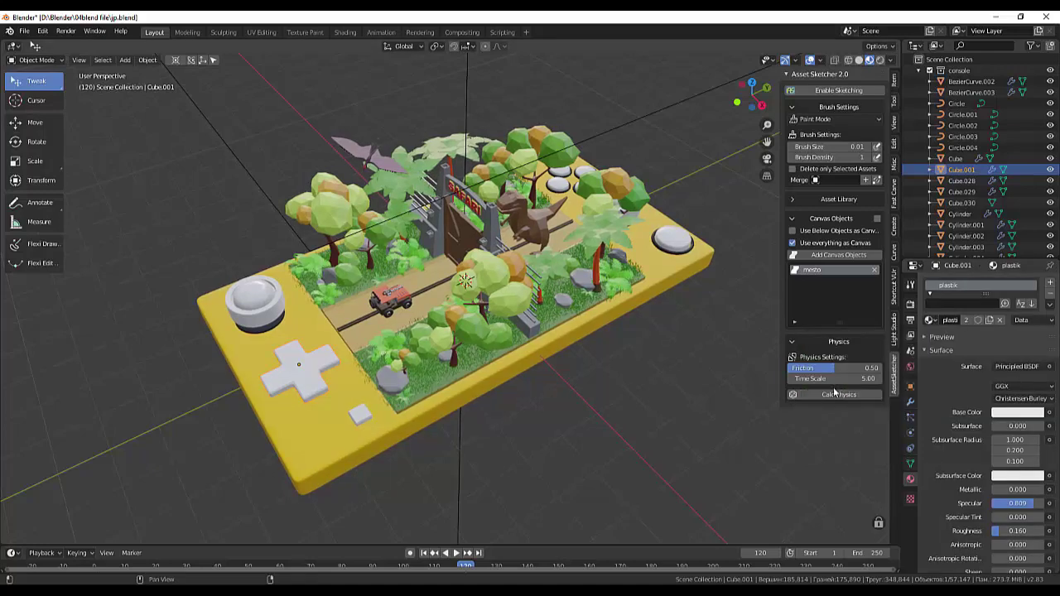
scroll(217, 280, "up", 5)
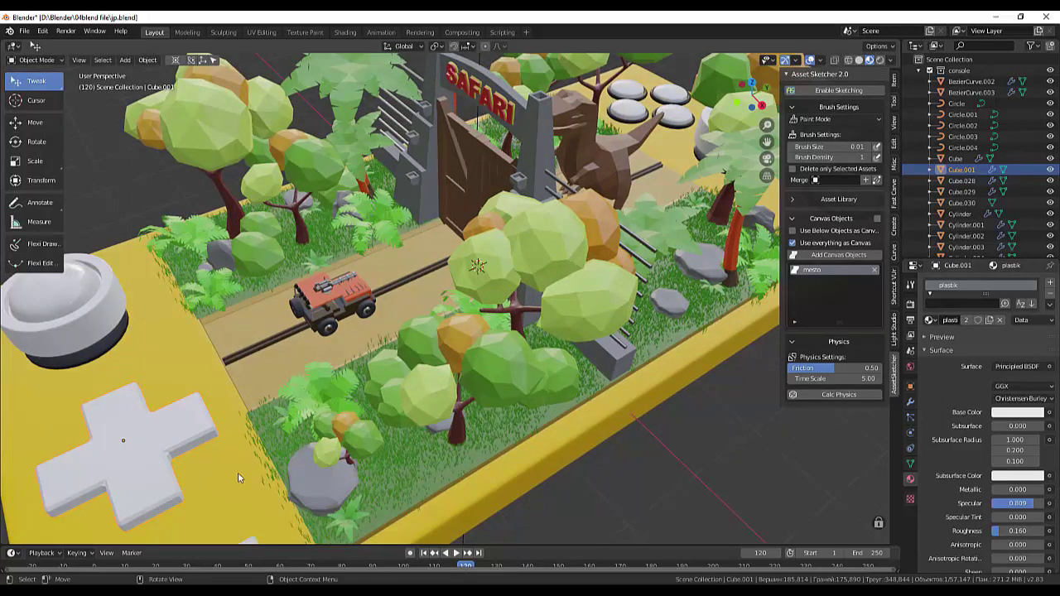
scroll(367, 424, "down", 4)
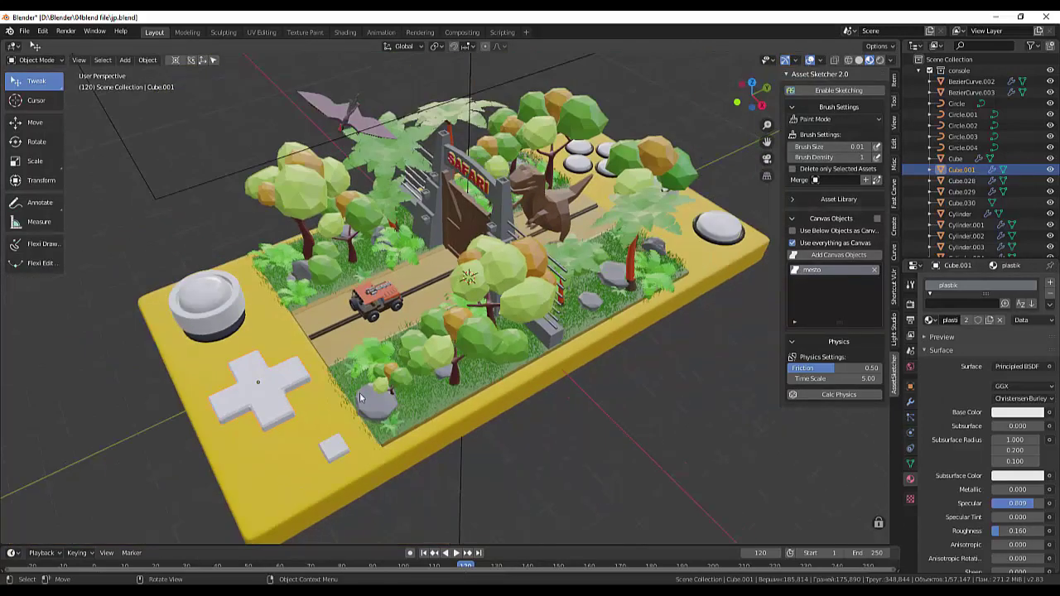
- Give the small square button below the D-pad the plastik material
left_click(340, 452)
left_click(929, 320)
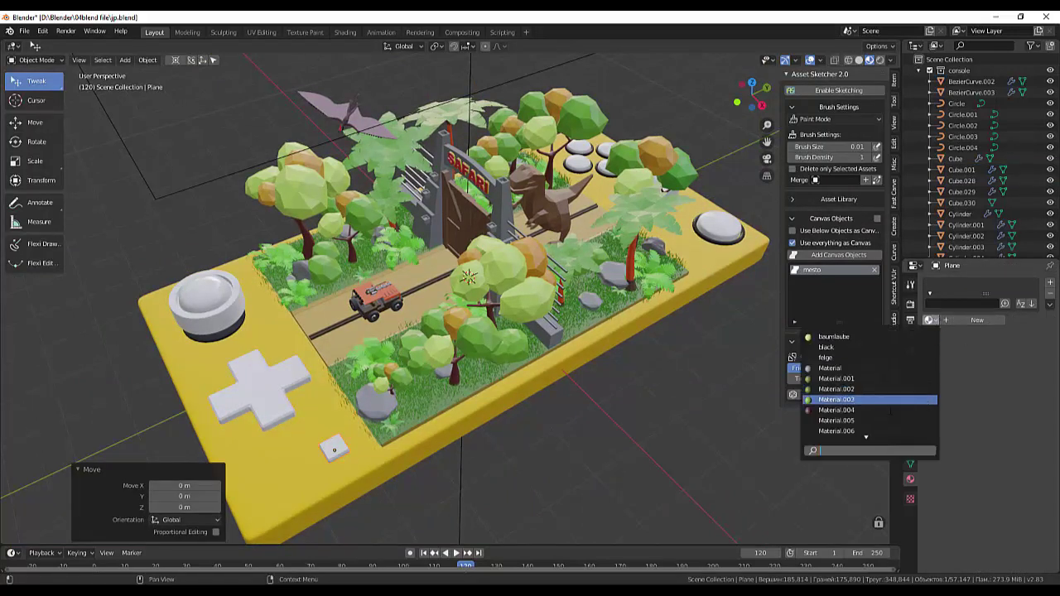
scroll(880, 400, "down", 3)
scroll(880, 400, "down", 3)
scroll(880, 400, "down", 2)
scroll(880, 400, "down", 5)
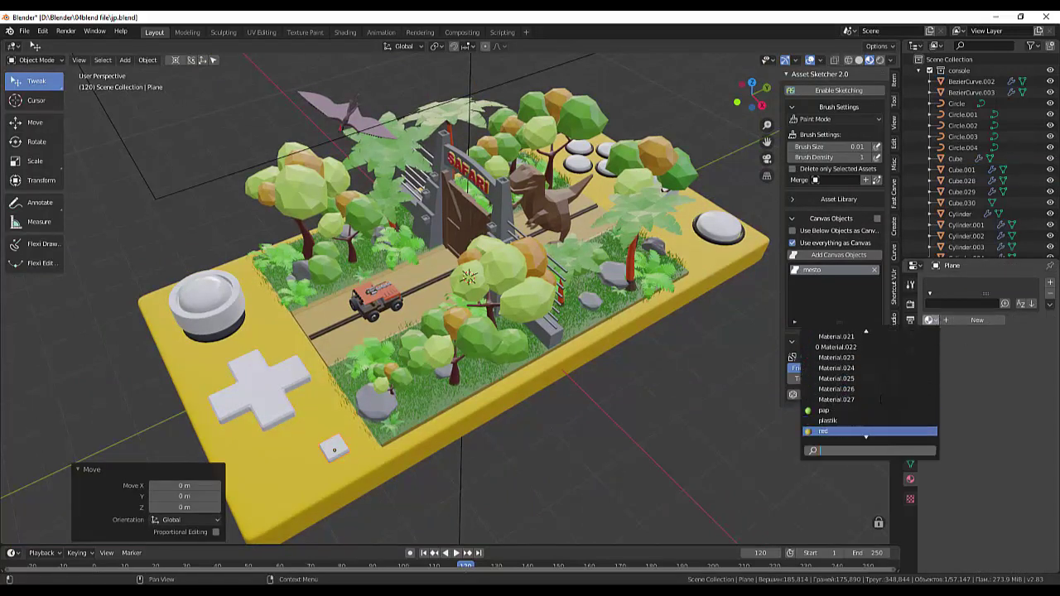
scroll(880, 400, "down", 4)
left_click(828, 379)
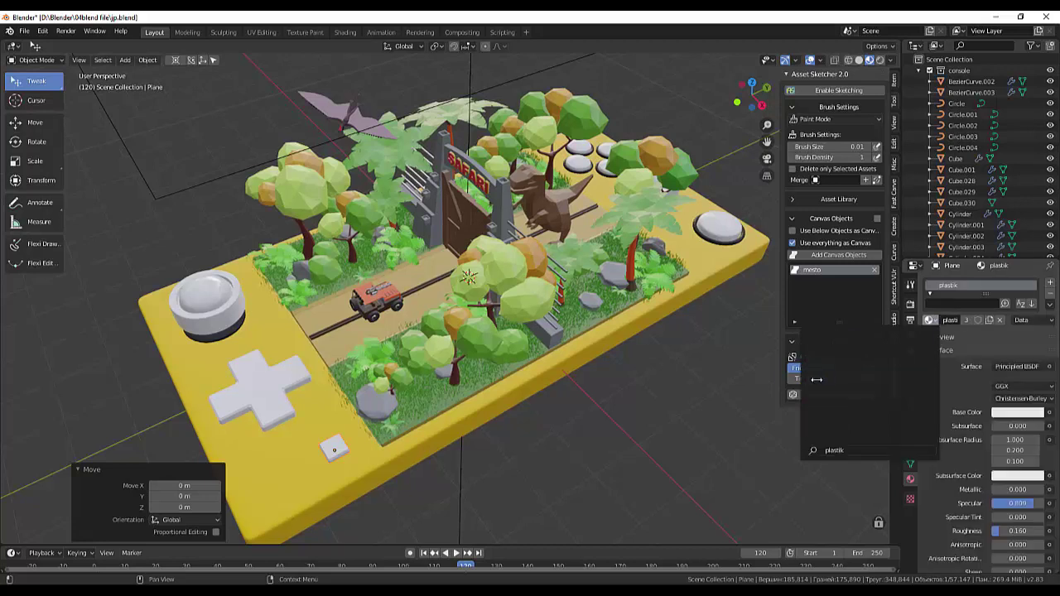
- Apply plastik to the round button on the console's right side
left_click(729, 235)
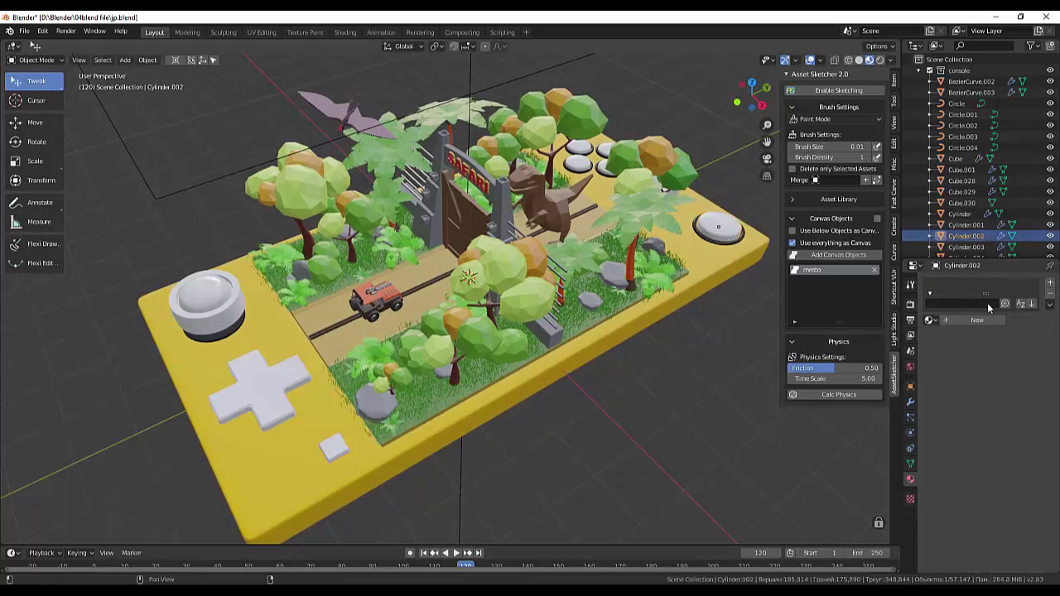
left_click(929, 320)
scroll(886, 393, "down", 3)
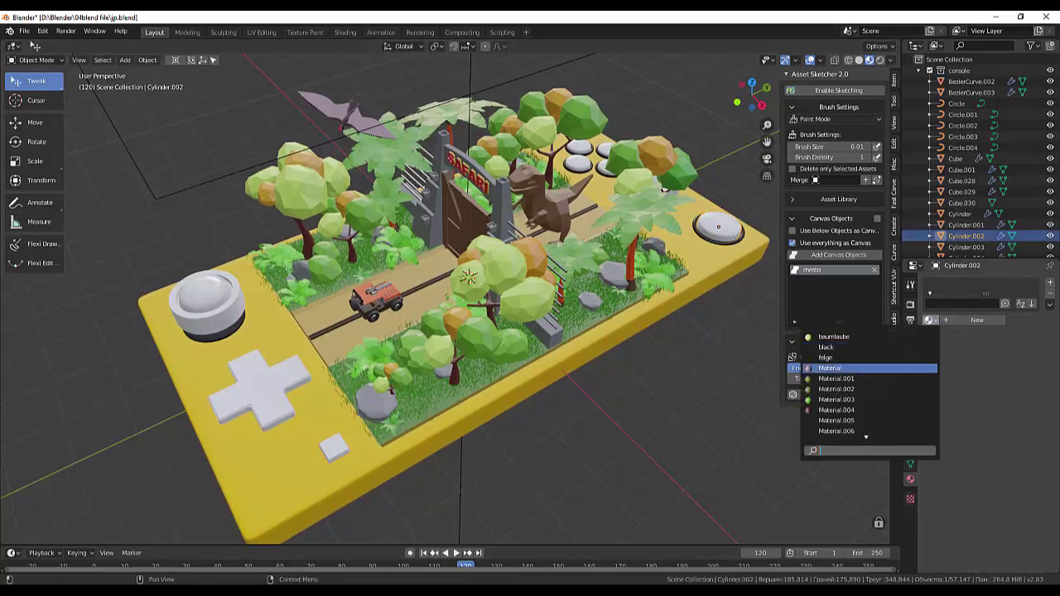
scroll(886, 394, "down", 4)
scroll(886, 393, "down", 3)
scroll(886, 393, "down", 2)
scroll(886, 393, "down", 8)
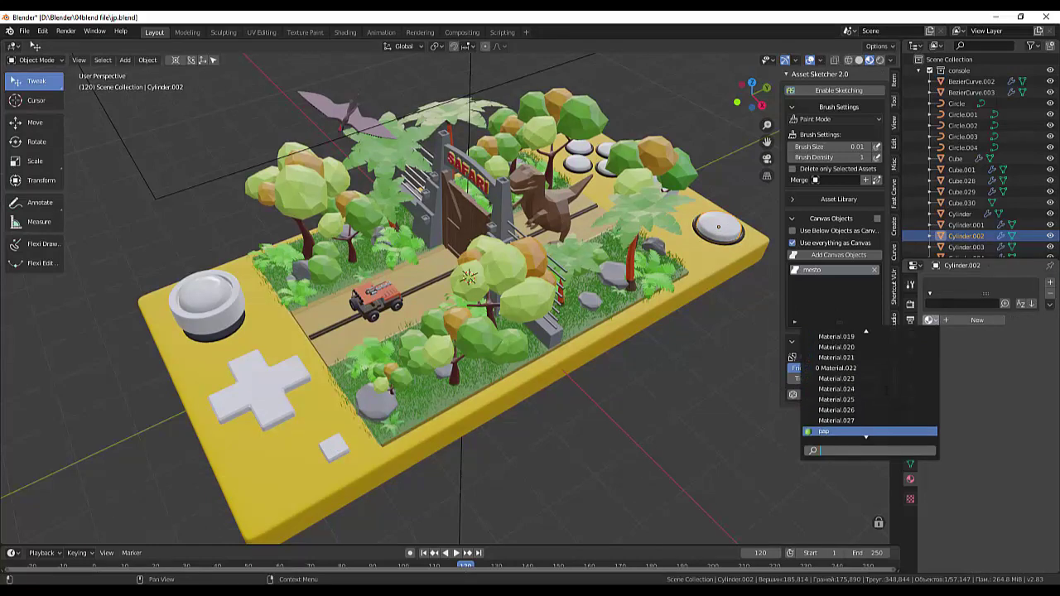
scroll(886, 393, "down", 8)
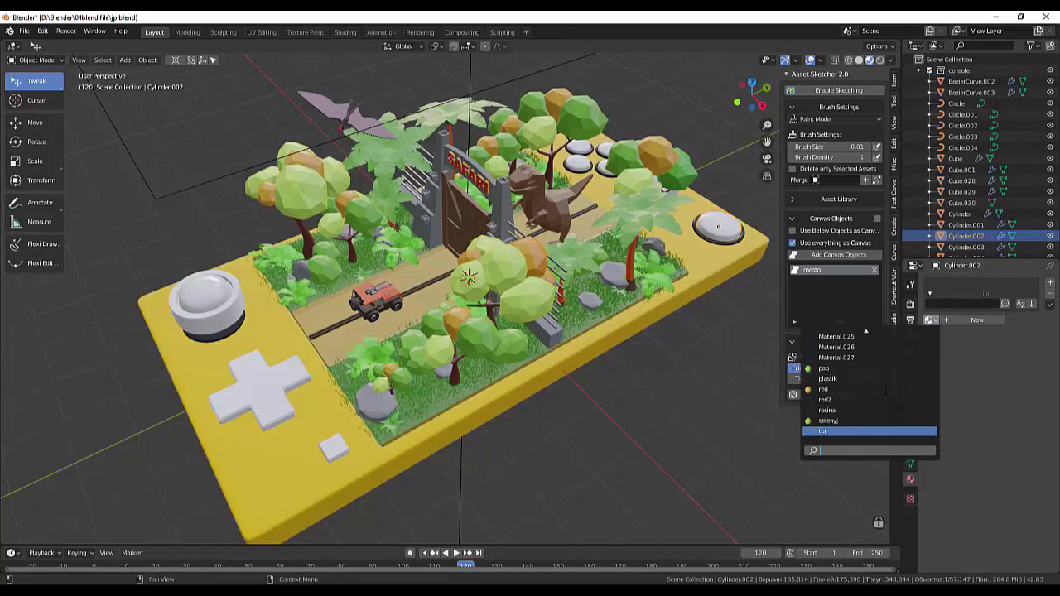
left_click(828, 378)
- Assign plastik to the big round button at the console's bottom
mouse_move(744, 335)
middle_mouse_down()
mouse_move(666, 395)
mouse_move(642, 391)
middle_mouse_up()
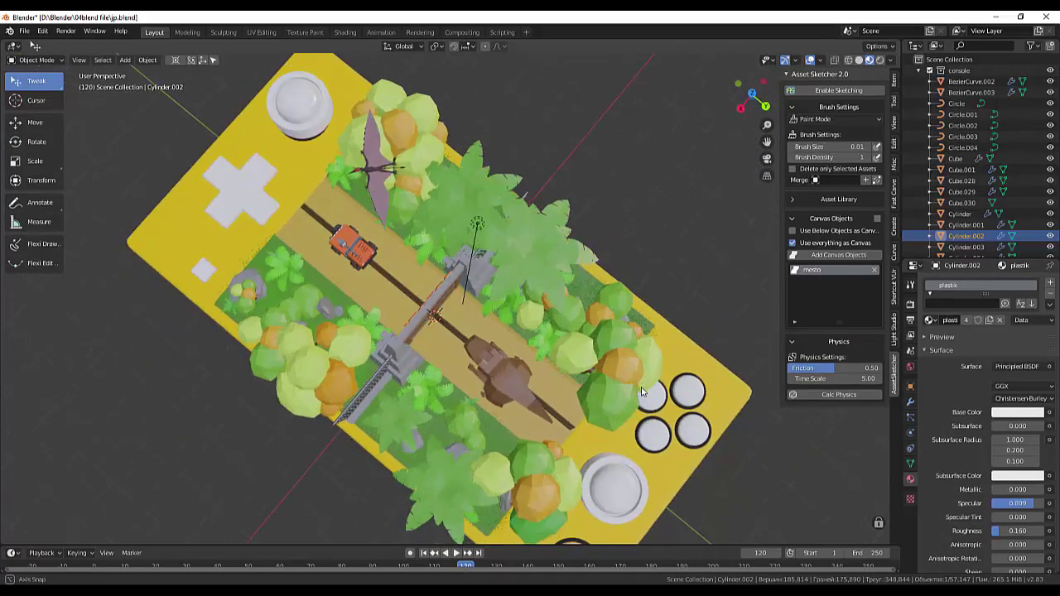
left_click(628, 505)
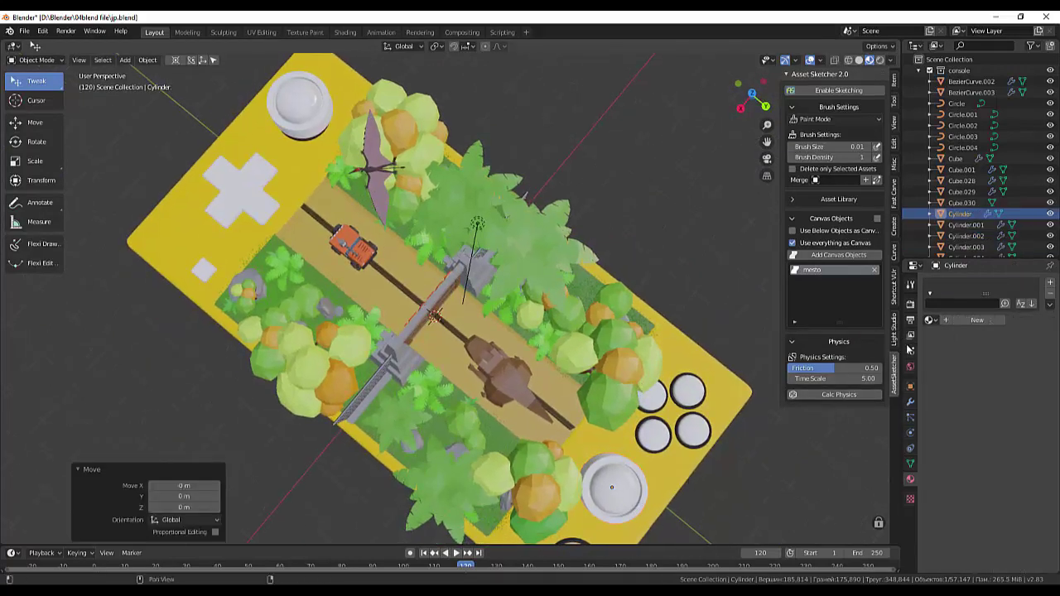
left_click(930, 319)
scroll(891, 387, "down", 6)
scroll(892, 387, "down", 9)
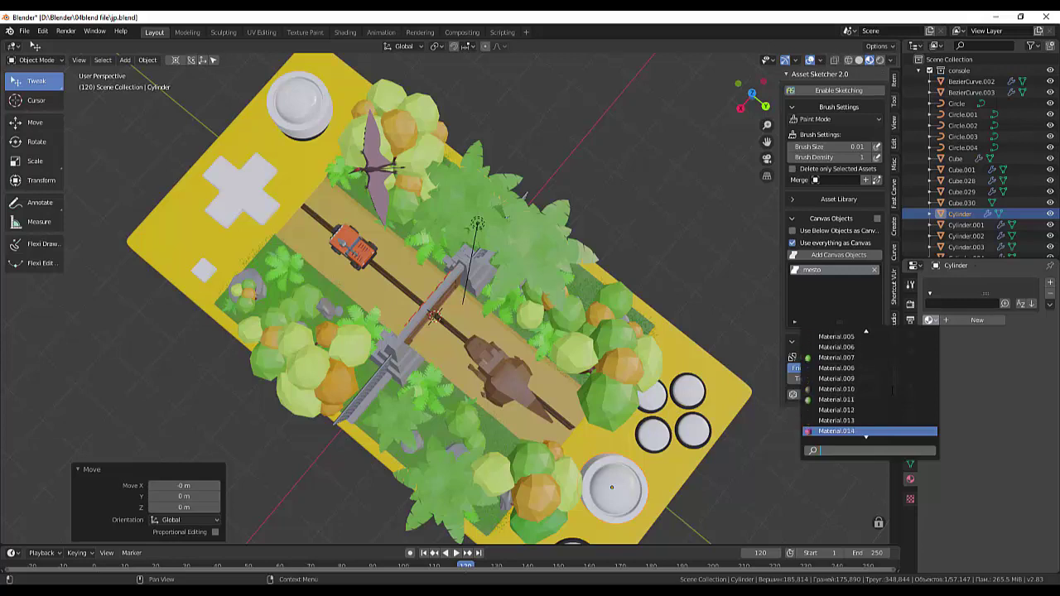
scroll(892, 386, "down", 9)
scroll(891, 387, "down", 9)
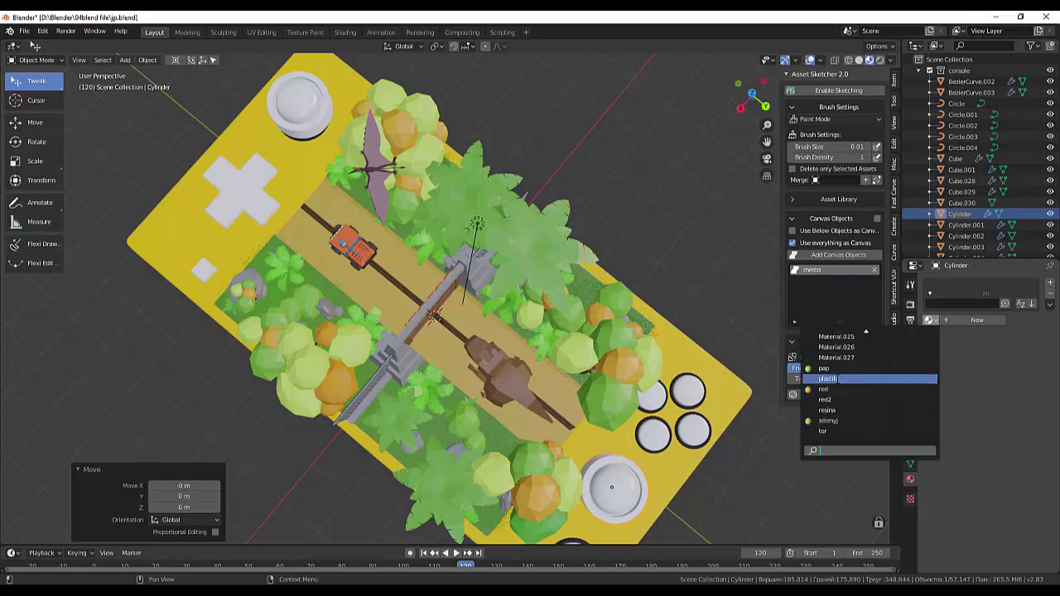
left_click(837, 378)
- Give the first of the four small round buttons the plastik material
left_click(689, 396)
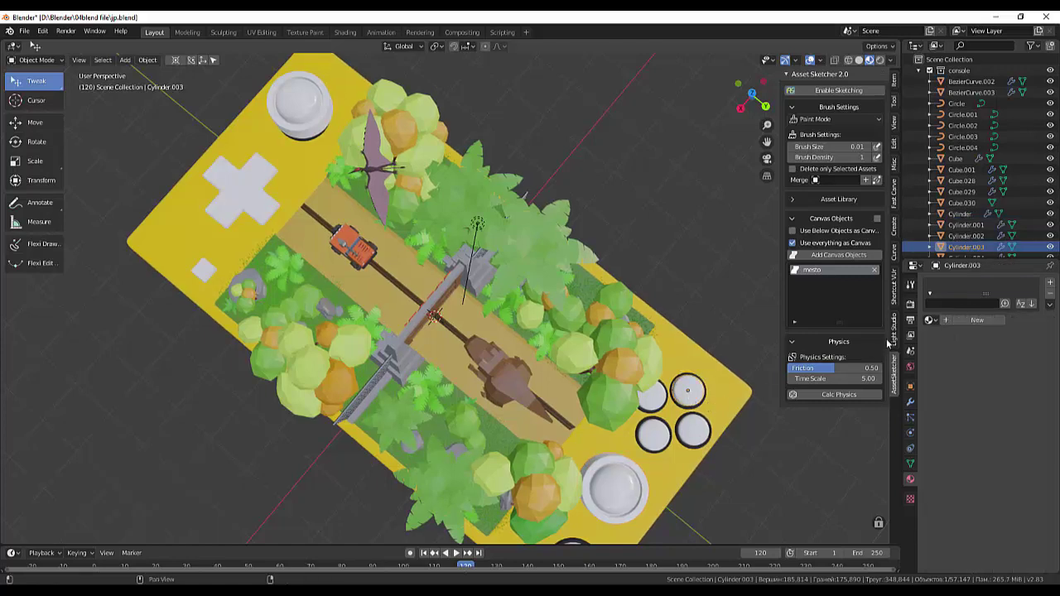
left_click(929, 320)
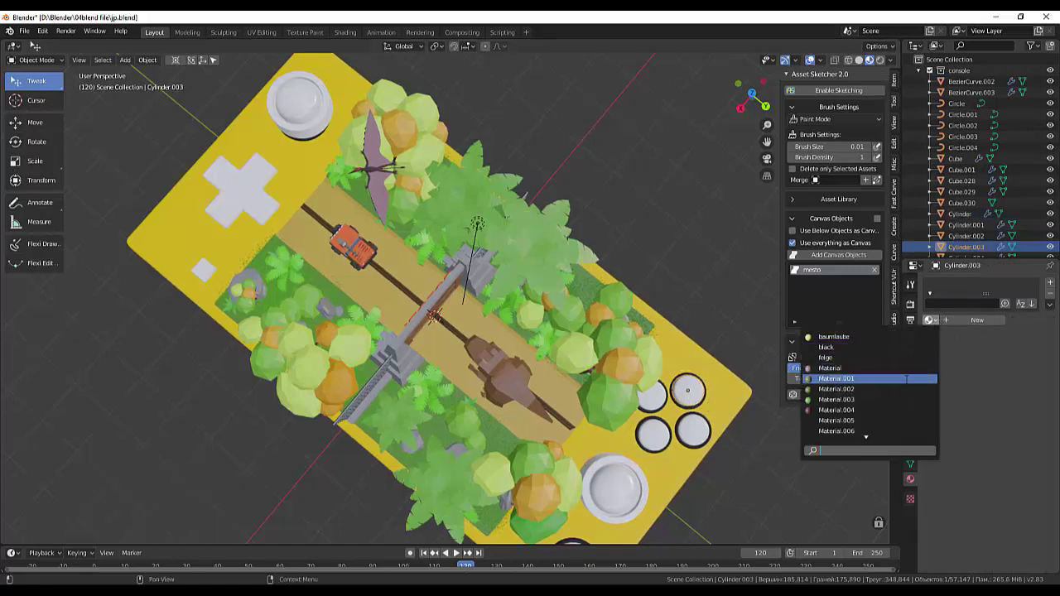
key("Down")
key("Down")
key("Down")
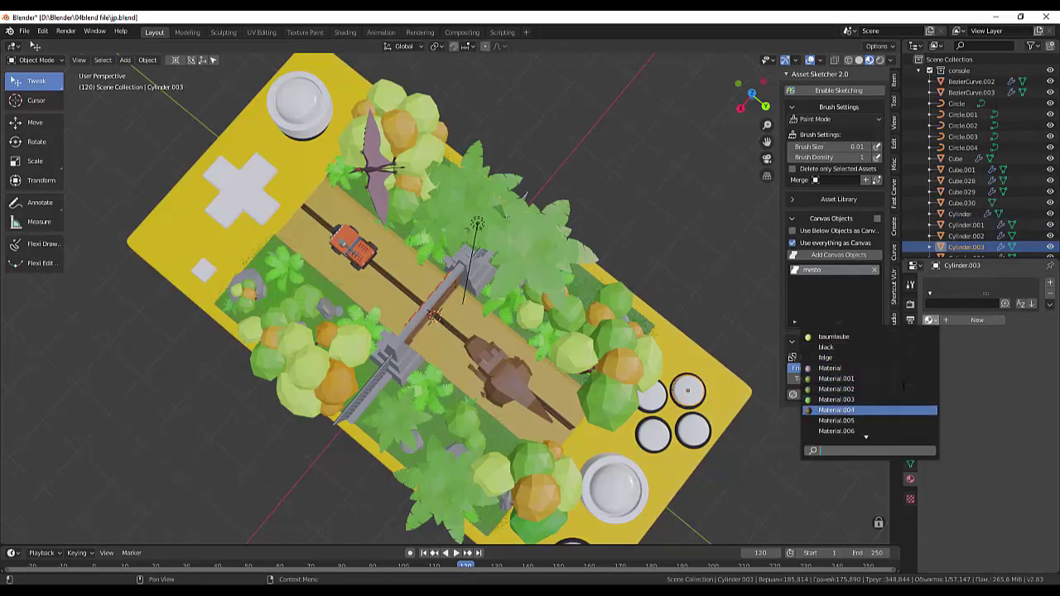
key("Down")
key("Down")
key("Down")
key("Down")
key("Down")
key("Down")
key("Down")
key("Down")
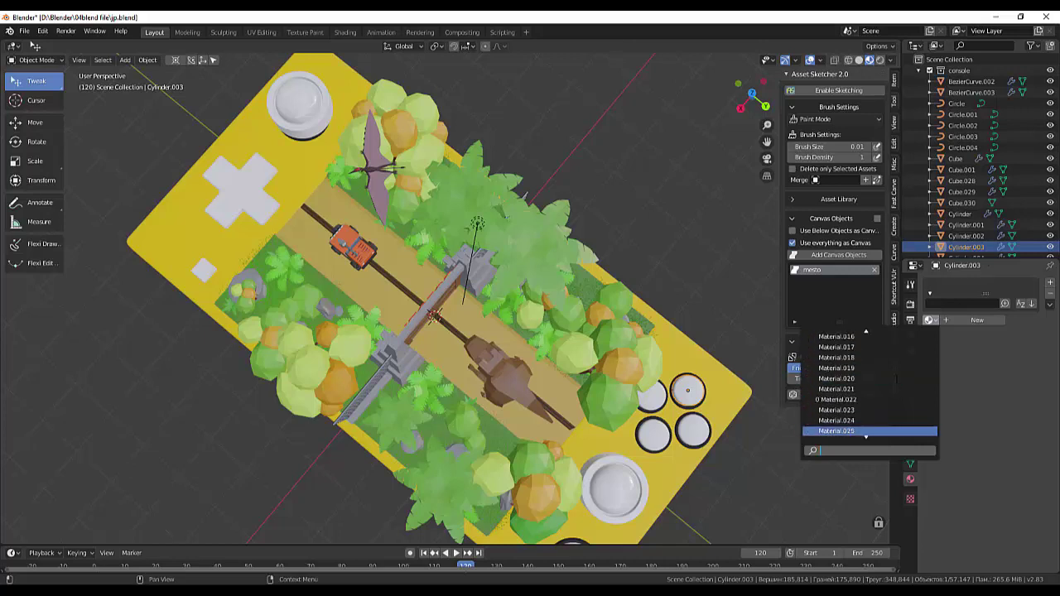
key("Down")
key("Down")
key("Down")
key("Down")
key("Down")
key("Down")
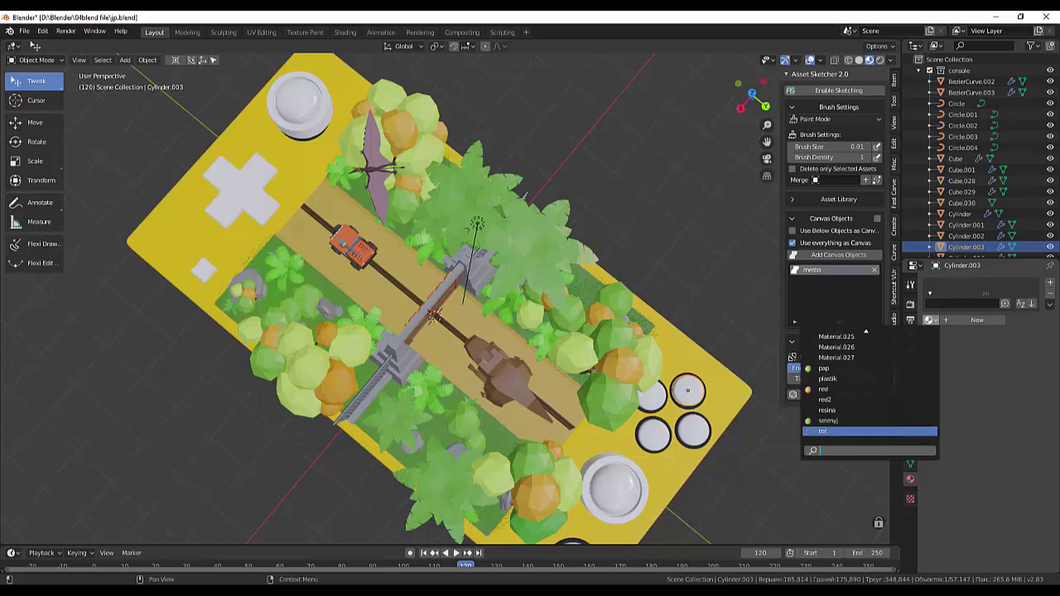
key("Up")
key("Up")
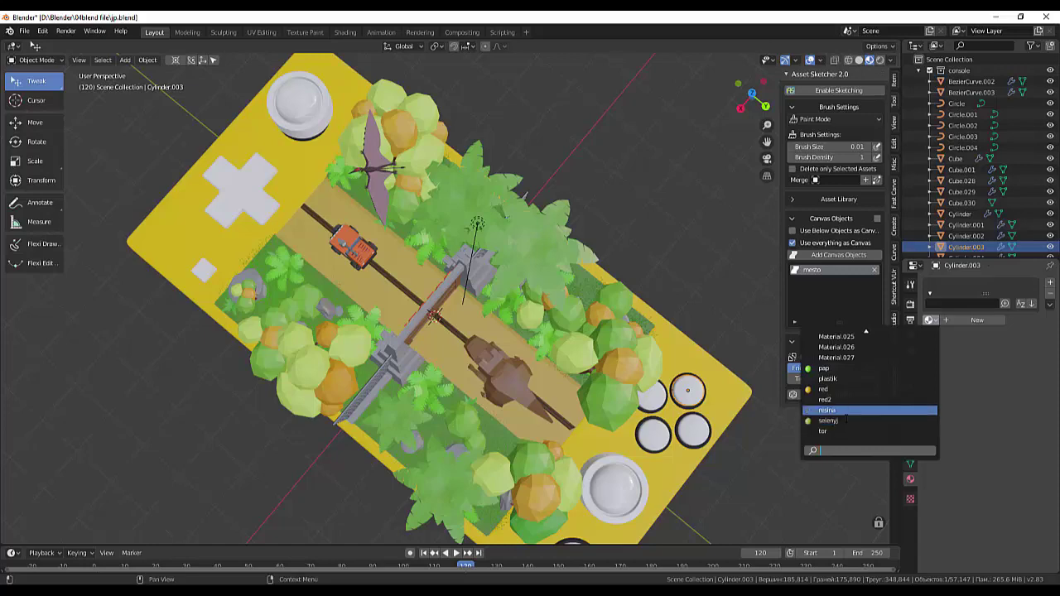
key("Up")
key("Up")
key("Down")
key("Down")
key("Up")
key("Up")
key("Up")
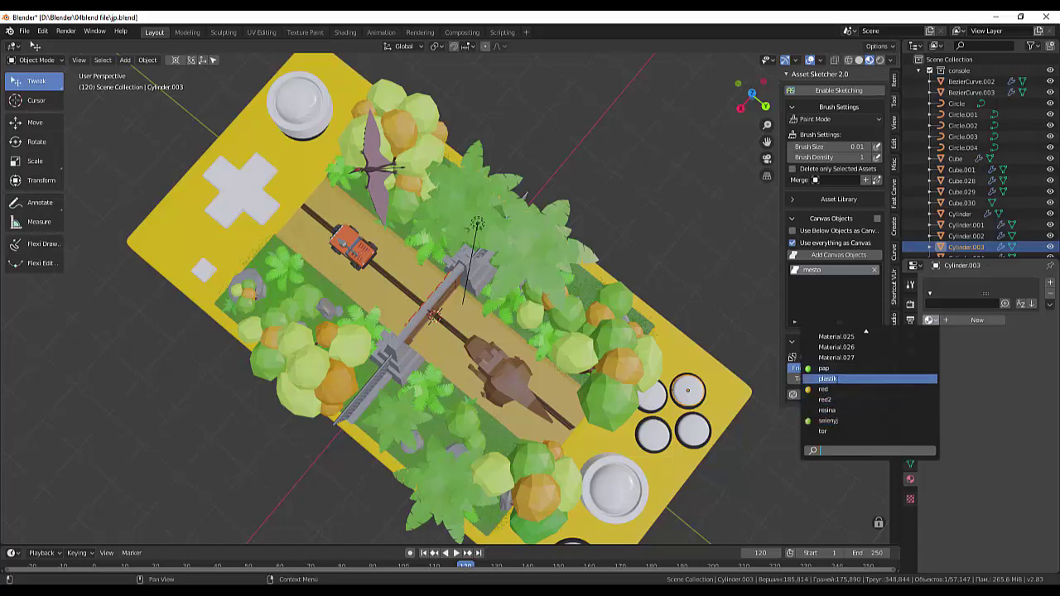
key("Return")
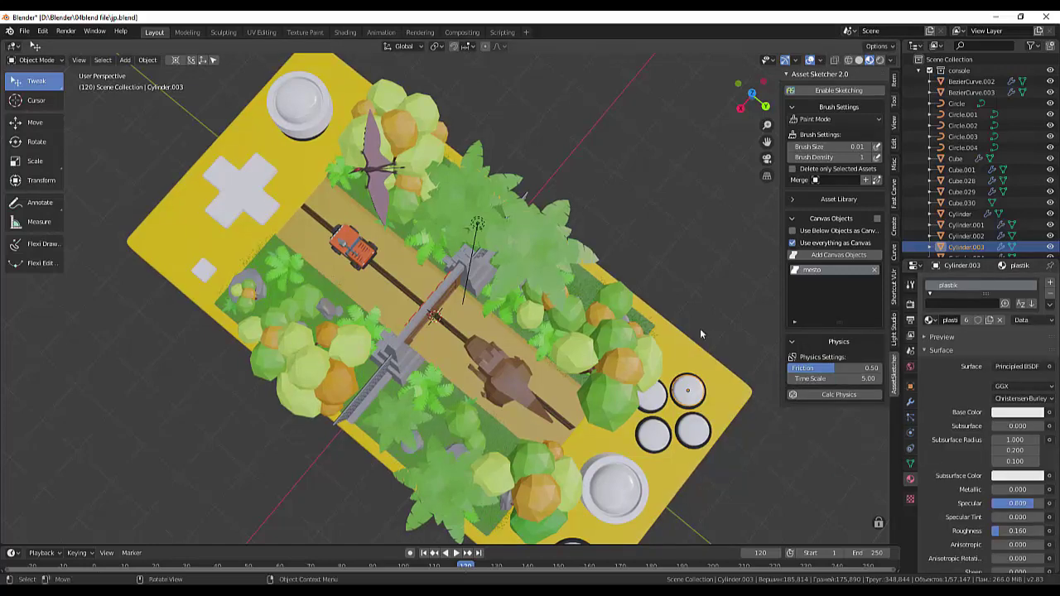
- Give a second small round button the plastik material
mouse_move(699, 328)
middle_mouse_down()
mouse_move(744, 273)
mouse_move(777, 308)
mouse_move(710, 274)
middle_mouse_up()
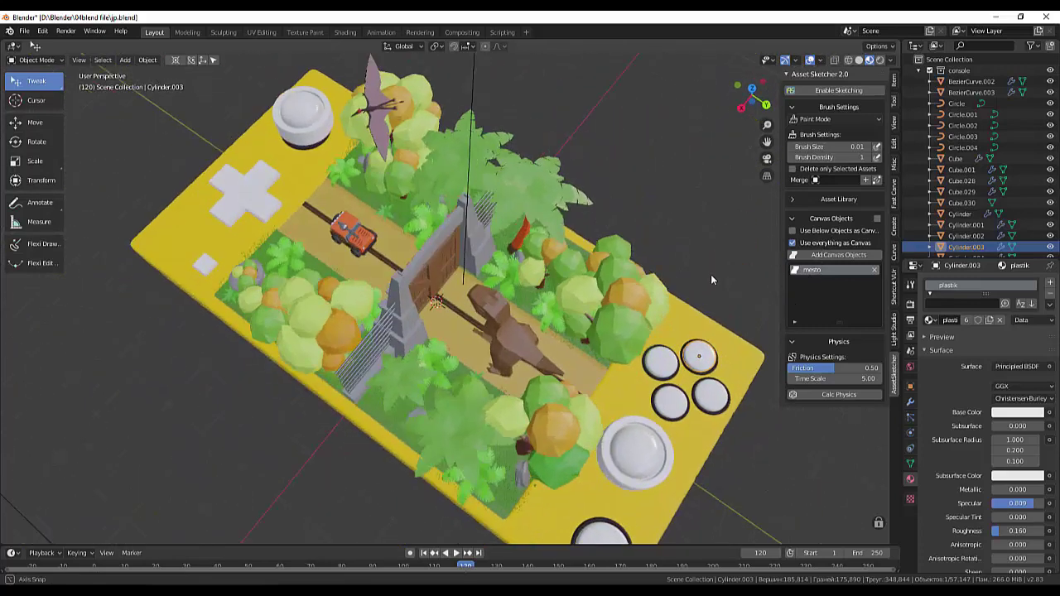
left_click(657, 367)
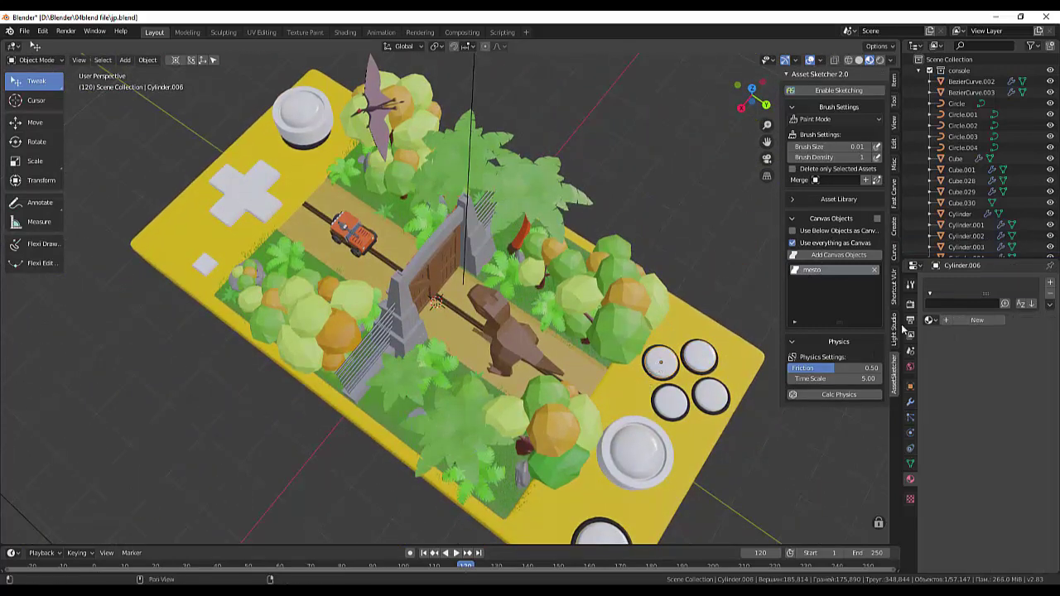
left_click(931, 321)
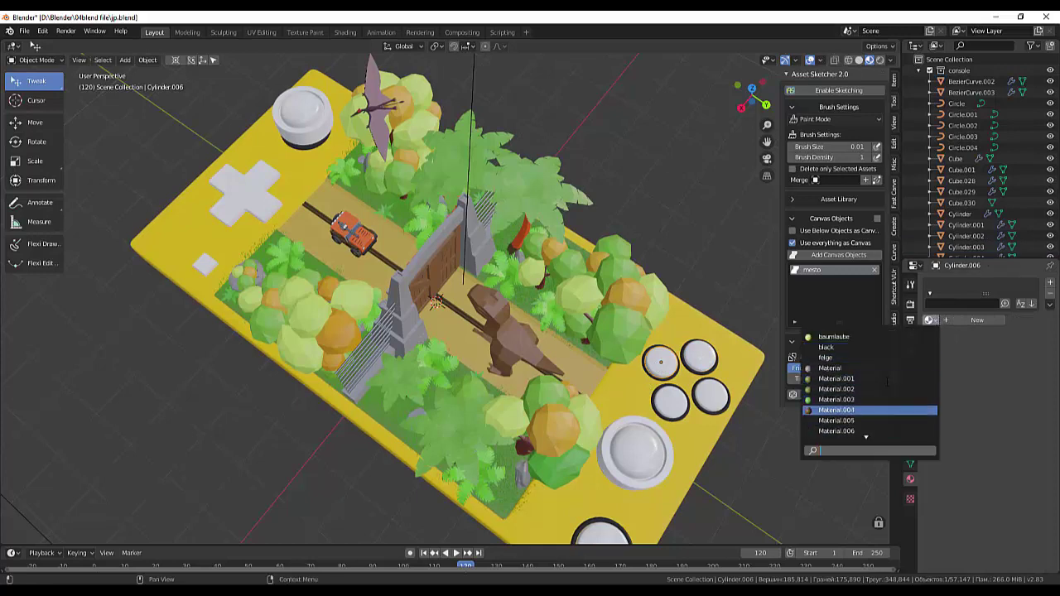
scroll(888, 377, "down", 4)
scroll(888, 378, "down", 4)
scroll(888, 377, "down", 3)
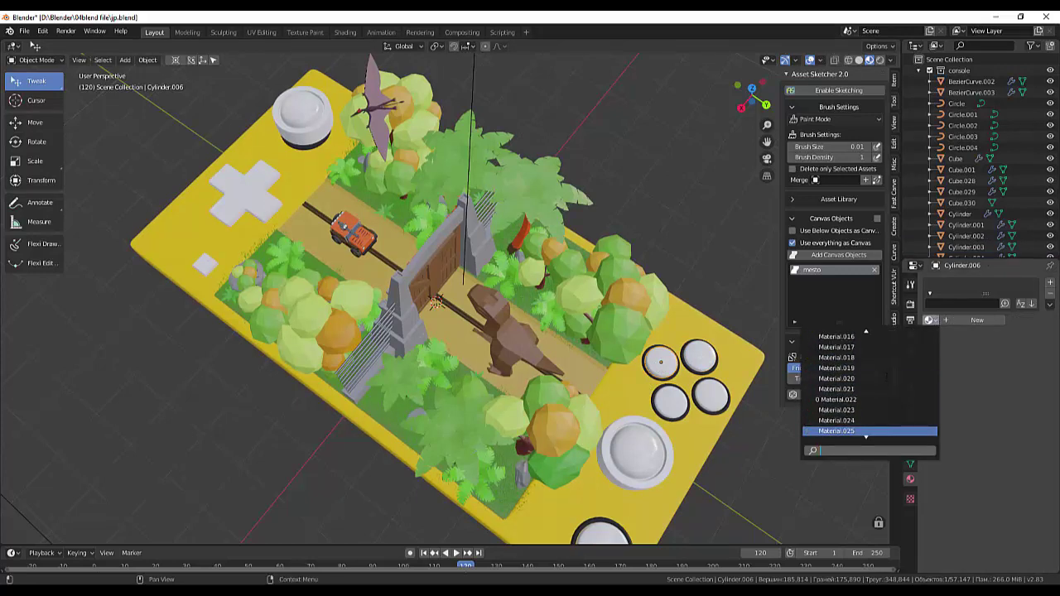
scroll(888, 376, "down", 4)
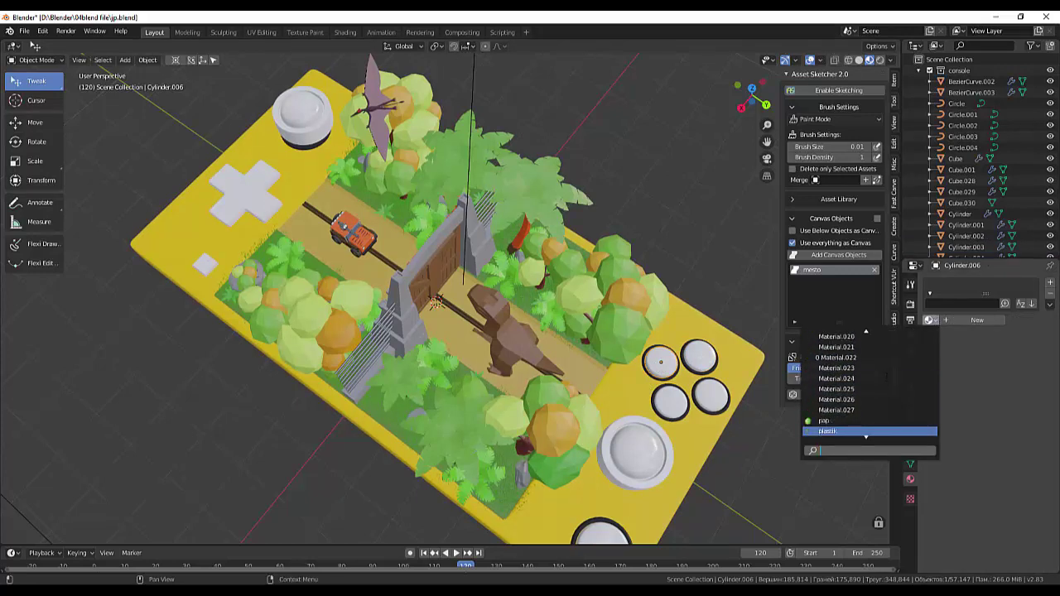
left_click(843, 431)
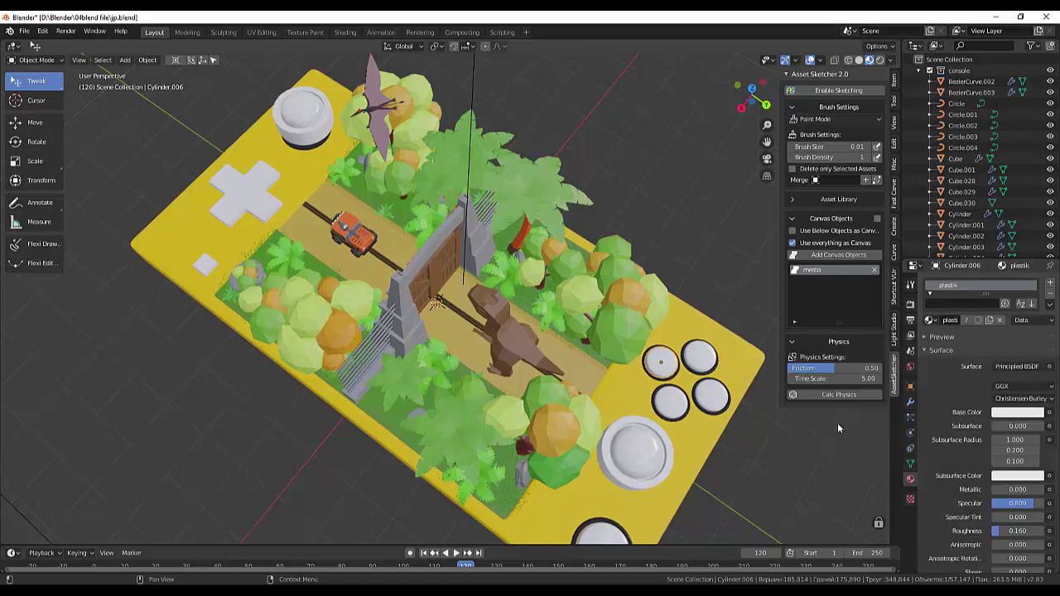
- Apply plastik to the next round button as well
left_click(681, 408)
left_click(931, 319)
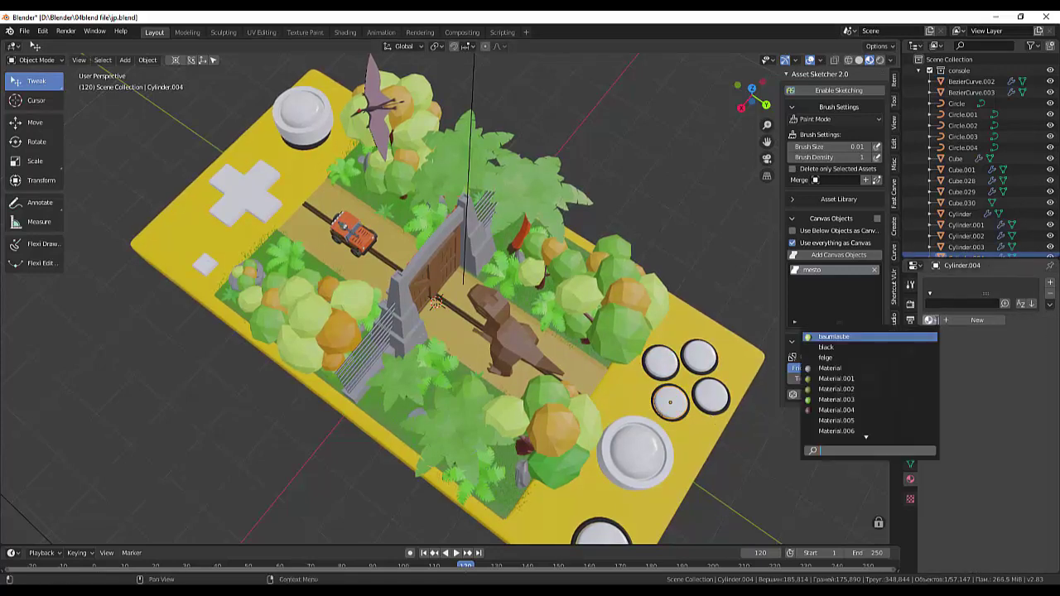
scroll(874, 378, "down", 5)
scroll(871, 381, "down", 7)
scroll(869, 382, "down", 6)
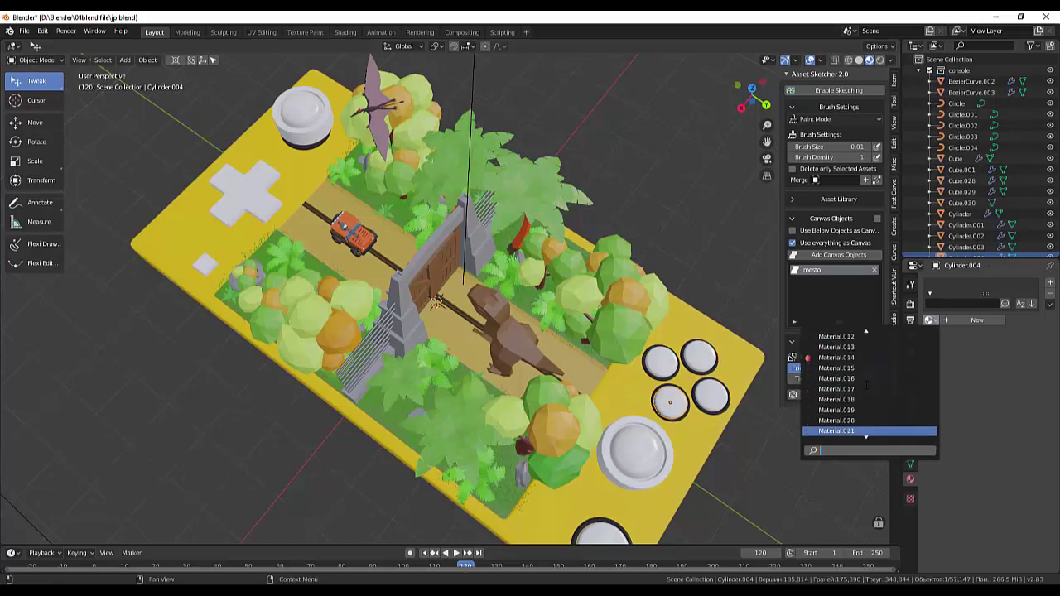
scroll(866, 384, "down", 6)
scroll(867, 384, "down", 3)
scroll(867, 385, "down", 3)
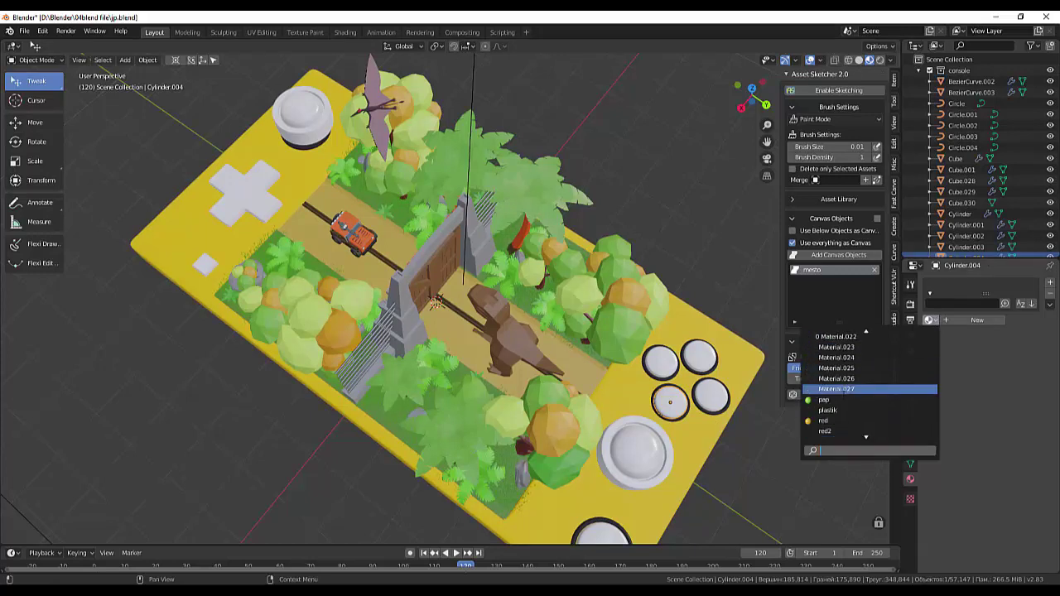
left_click(807, 411)
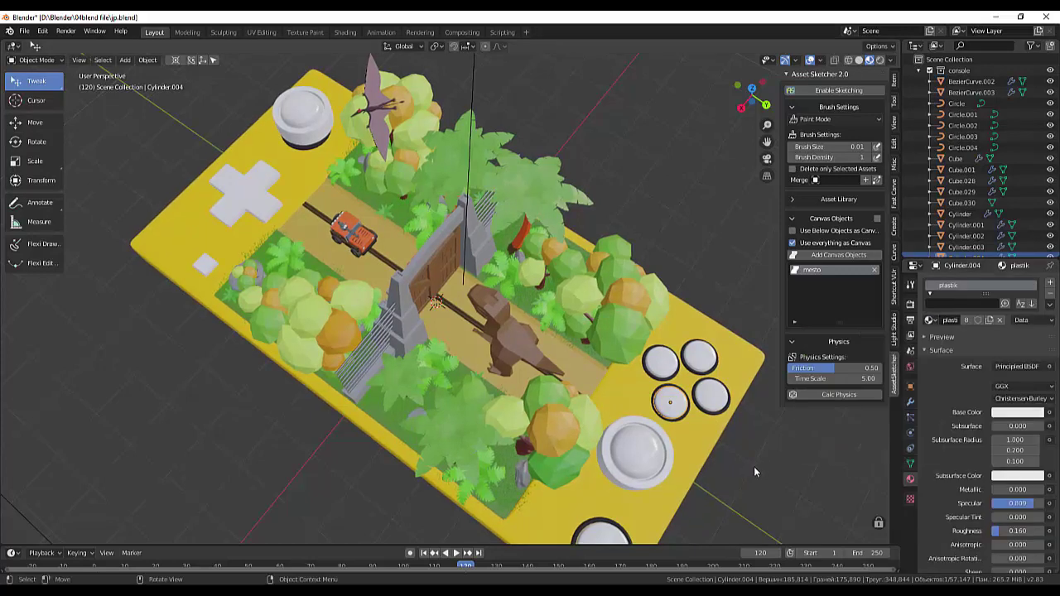
- Look through the World and Render tabs, then show Output settings at 1920 × 1080
mouse_move(758, 414)
middle_mouse_down()
mouse_move(745, 348)
mouse_move(634, 338)
mouse_move(617, 403)
mouse_move(624, 382)
mouse_move(625, 414)
mouse_move(599, 356)
middle_mouse_up()
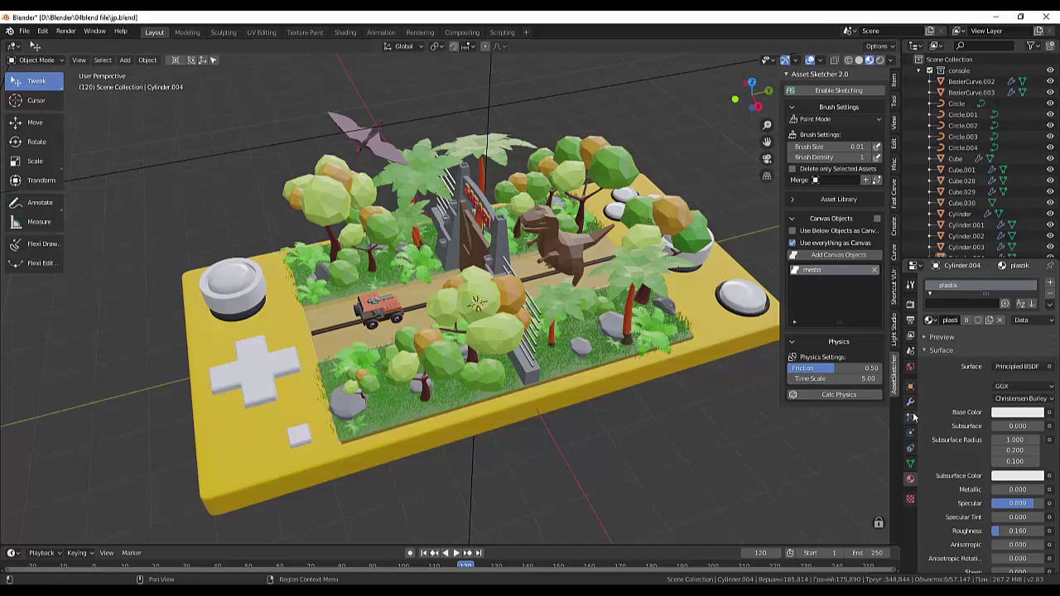
left_click(910, 367)
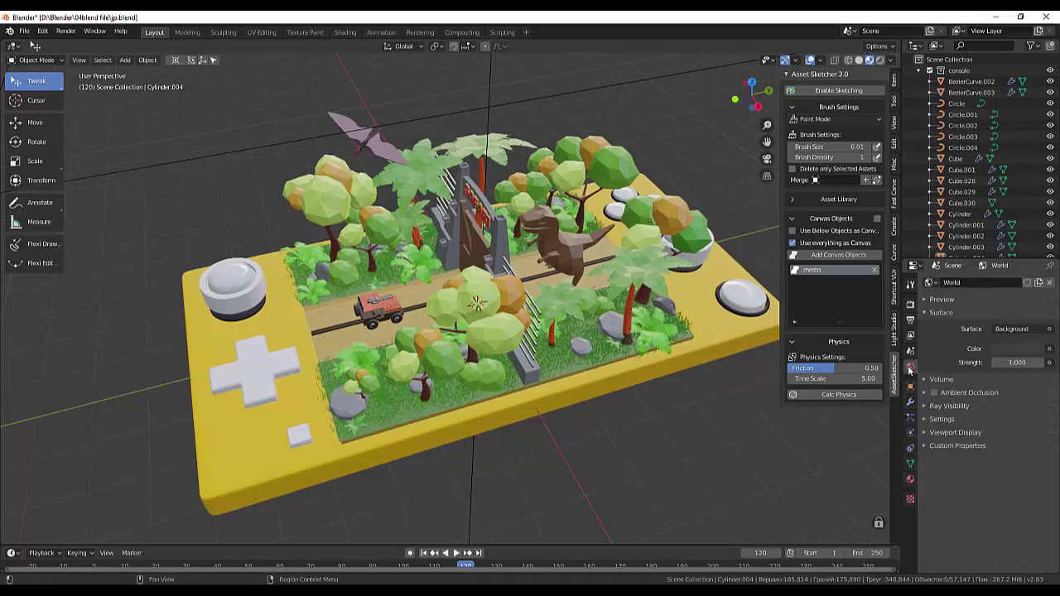
left_click(910, 304)
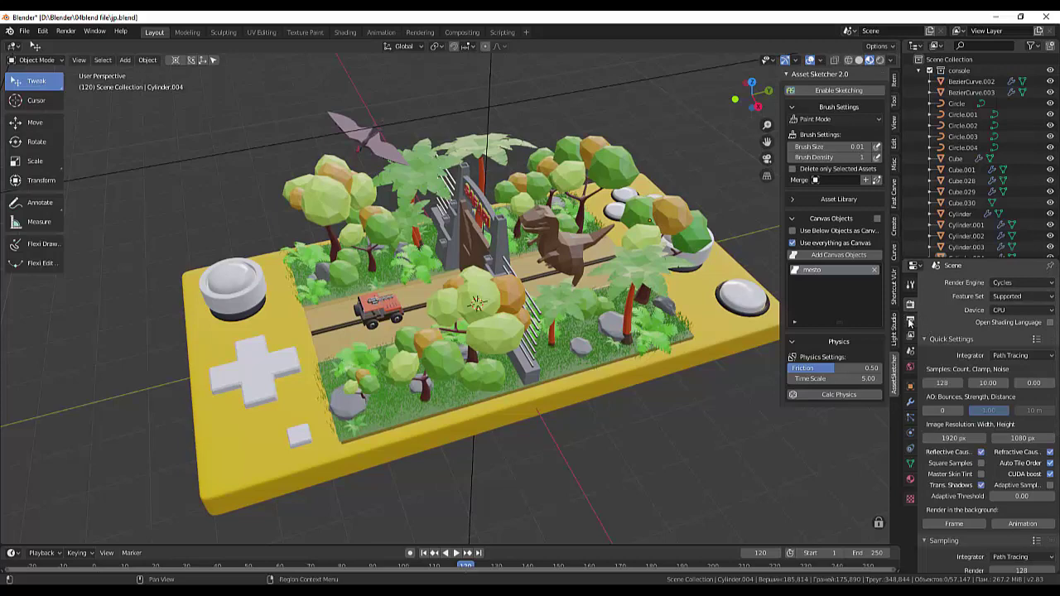
left_click(910, 322)
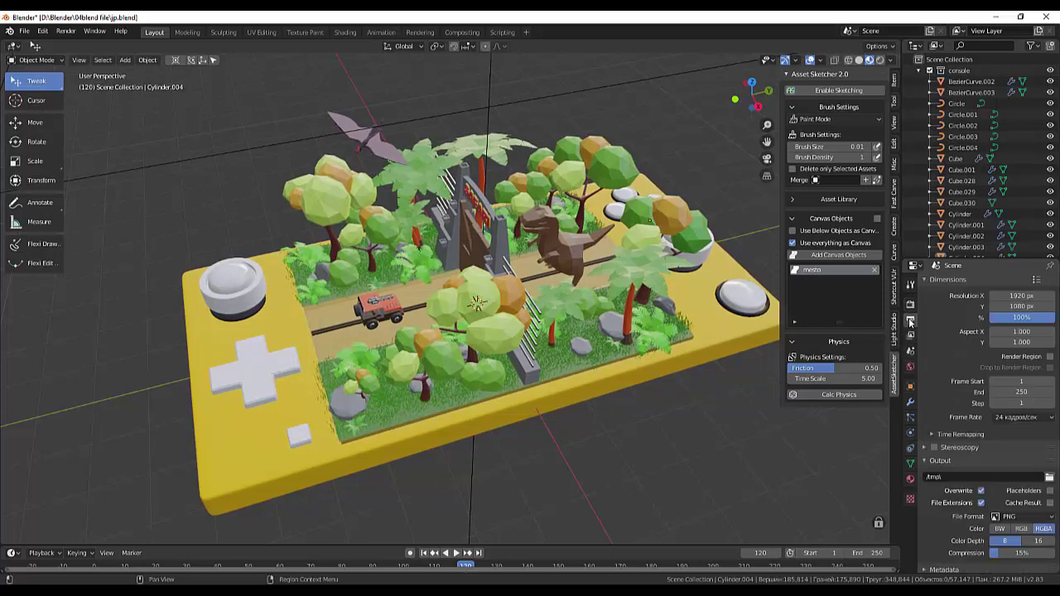
- Add a mesh plane and scale it up greatly
scroll(663, 396, "down", 3)
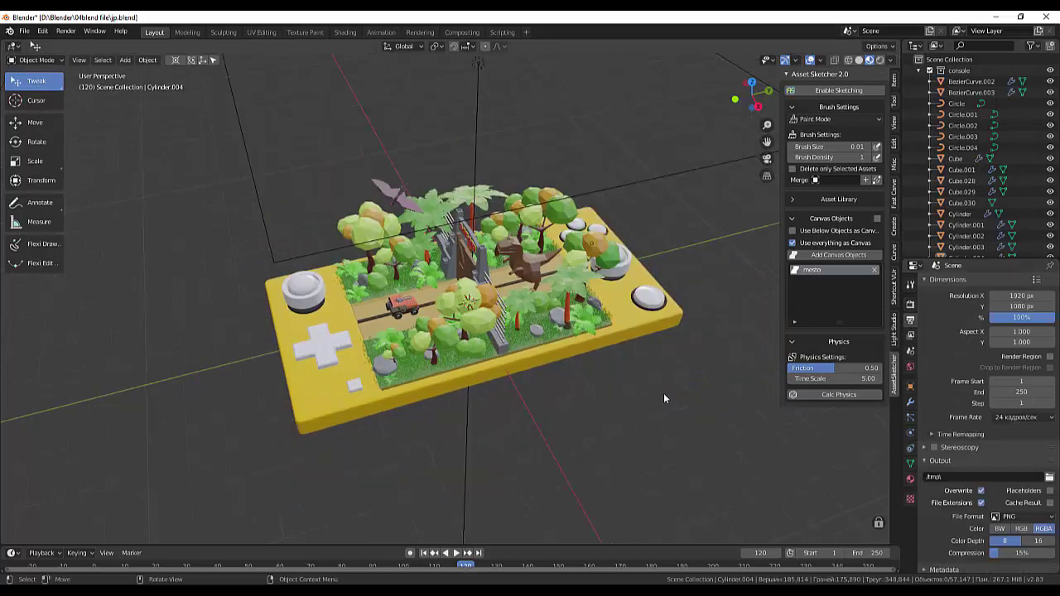
scroll(663, 396, "down", 3)
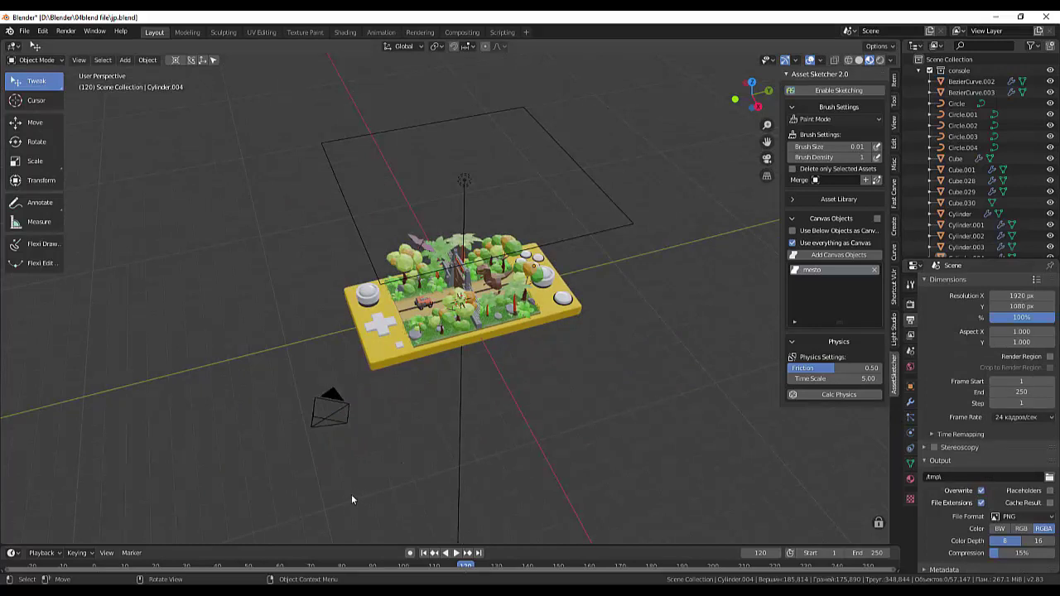
key("shift+a")
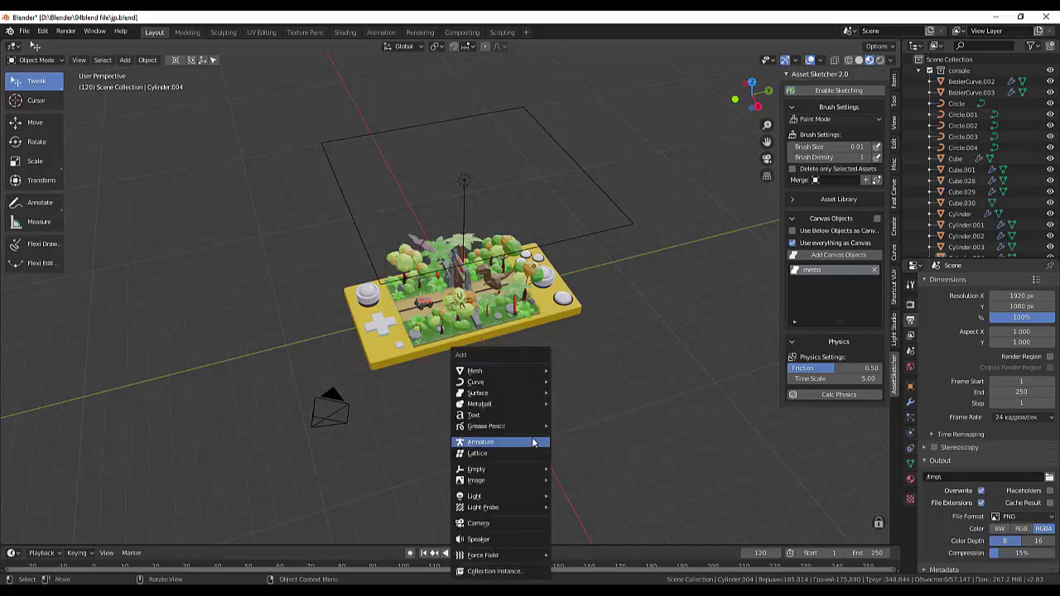
mouse_move(497, 370)
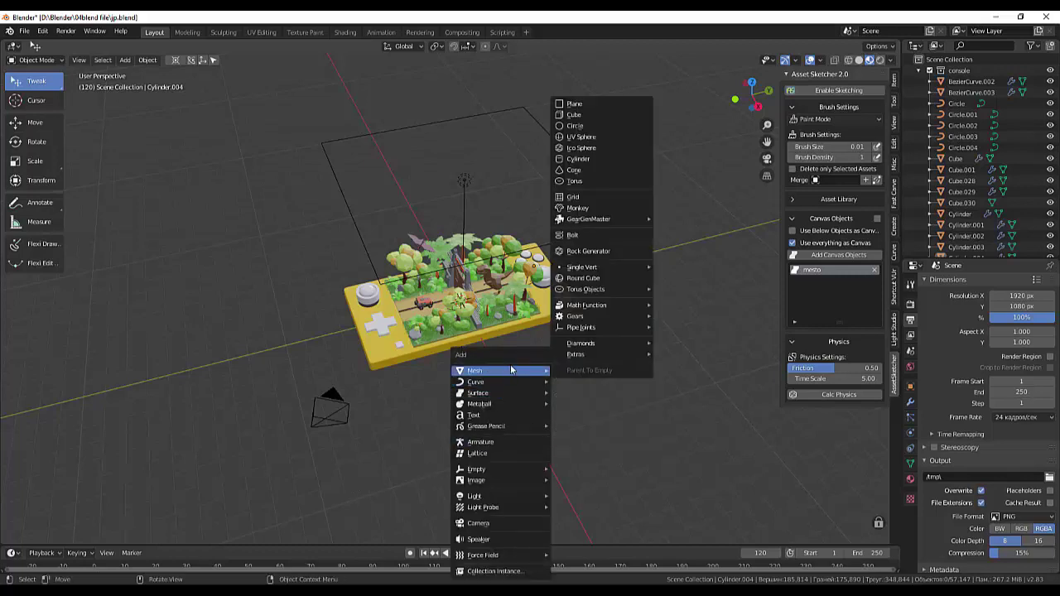
key("Escape")
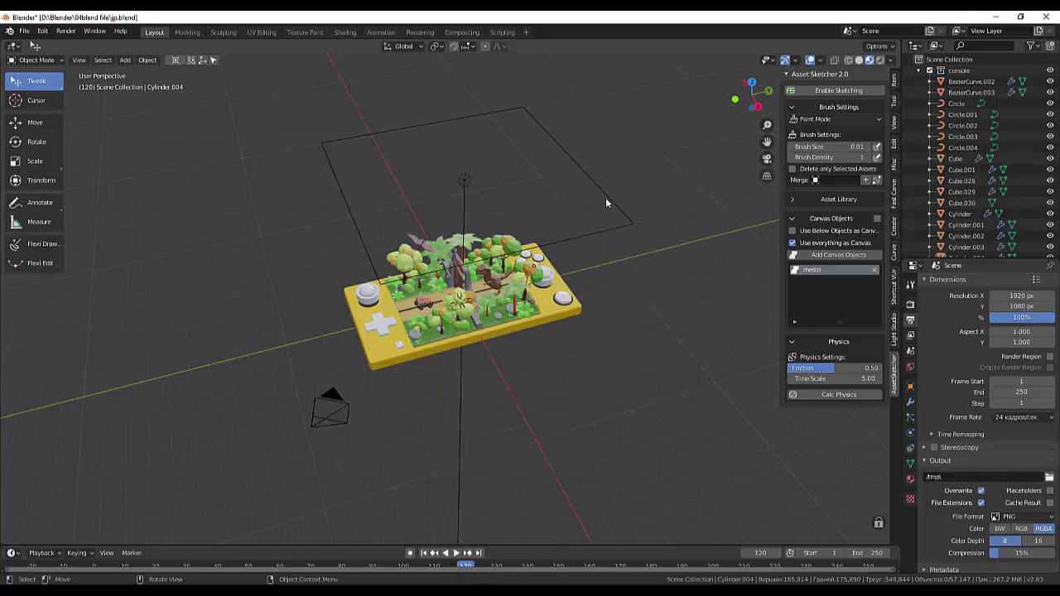
key("shift+a")
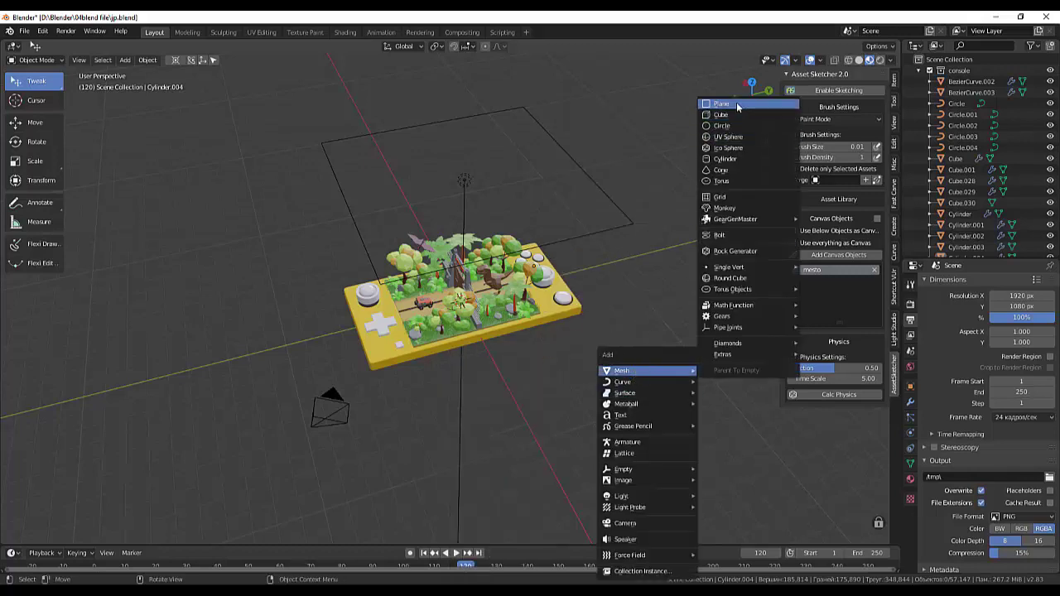
left_click(737, 106)
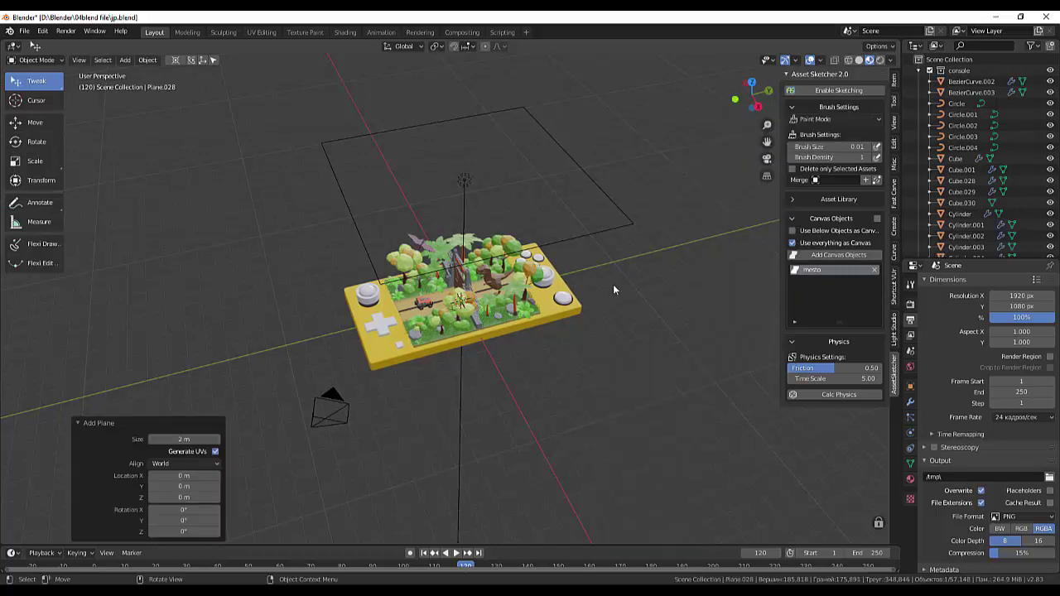
key("s")
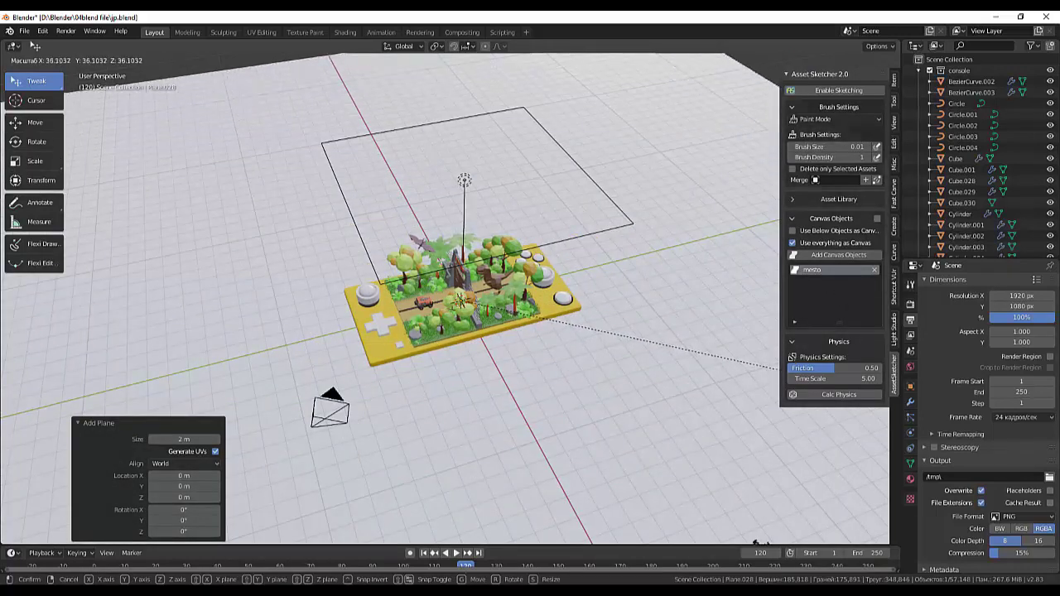
left_click(824, 64)
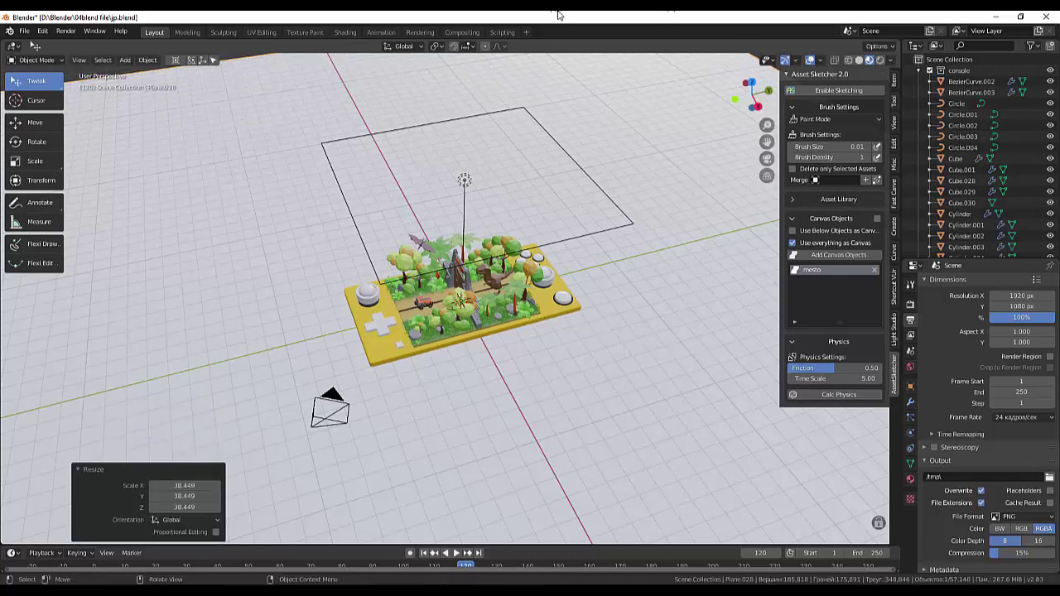
- Move the plane down along Z to sit beneath the console
scroll(494, 217, "up", 6)
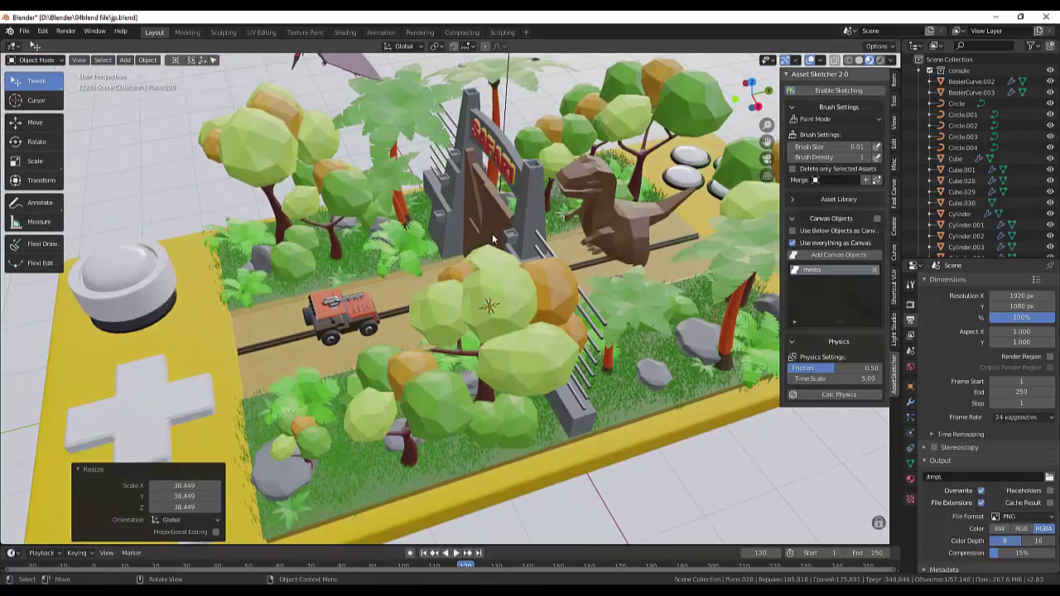
middle_click_drag(492, 203, 494, 192)
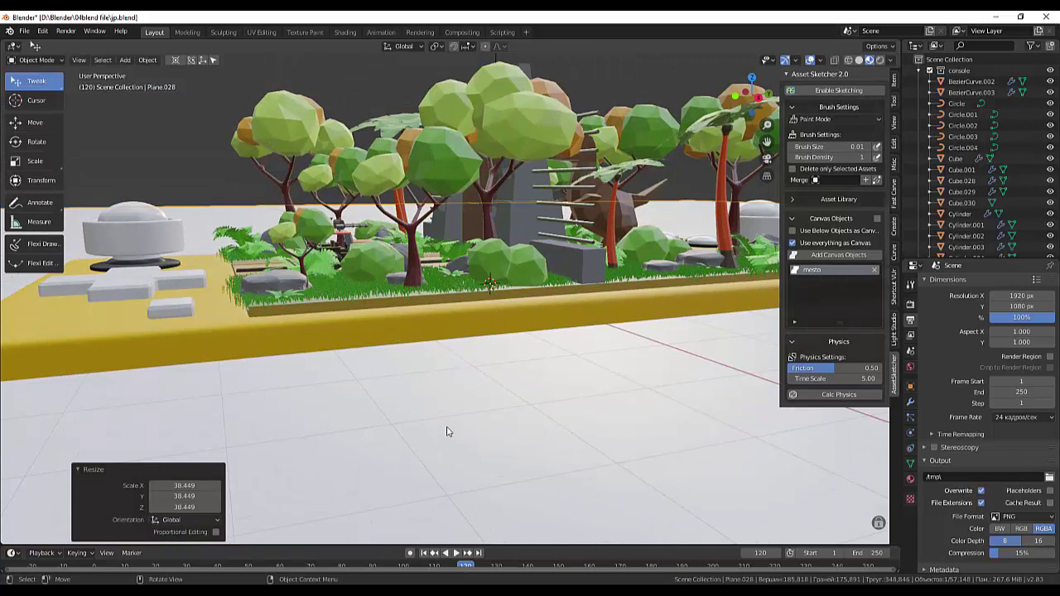
key("g")
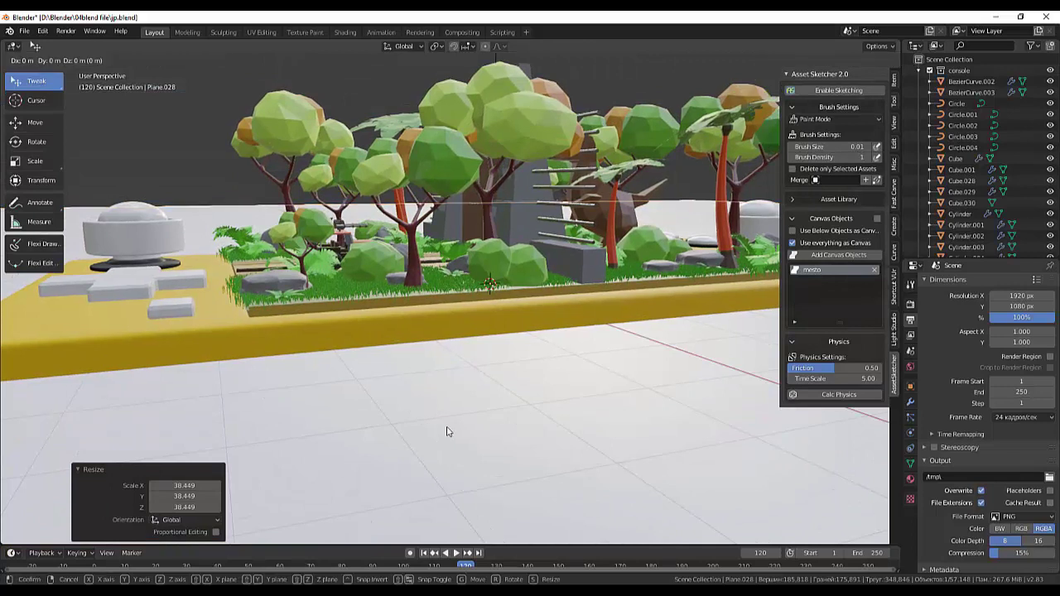
key("z")
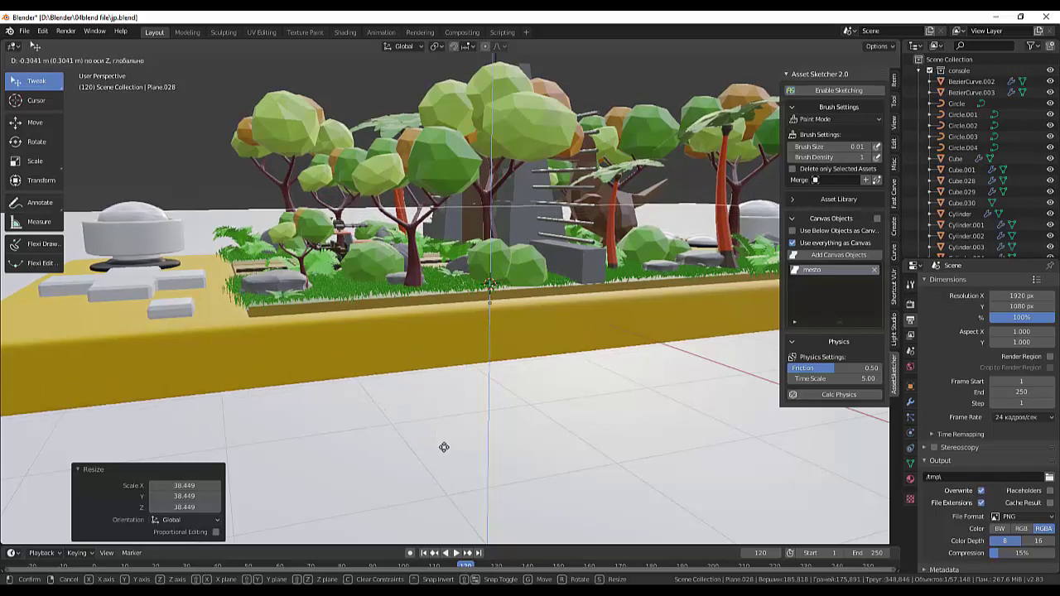
left_click(443, 448)
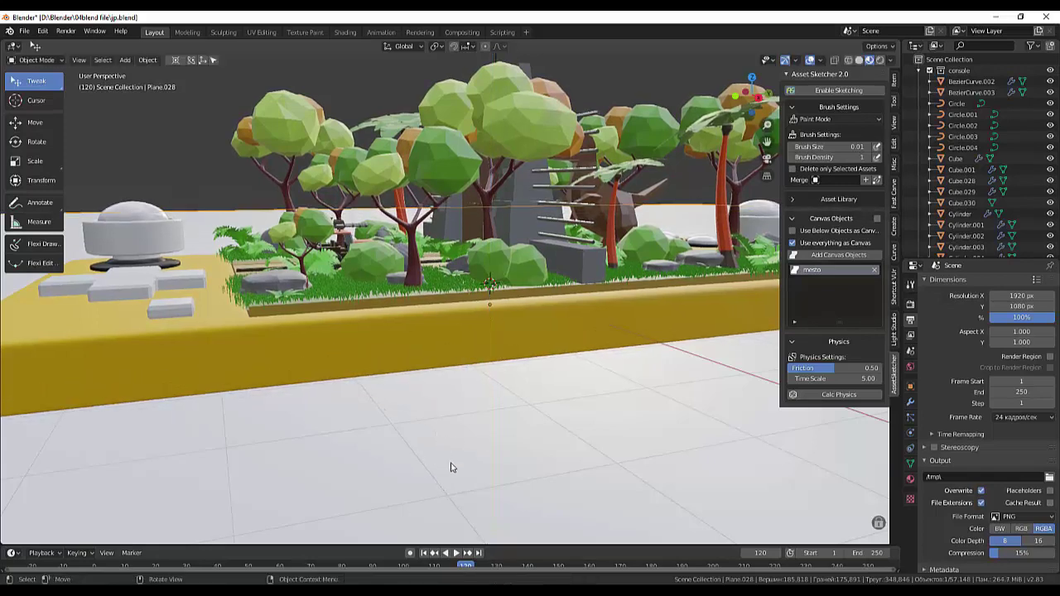
- Scale the floor plane down to about half size (0.452 on all axes)
middle_click_drag(450, 466, 448, 477)
scroll(456, 428, "down", 5)
scroll(456, 428, "down", 4)
scroll(456, 423, "down", 1)
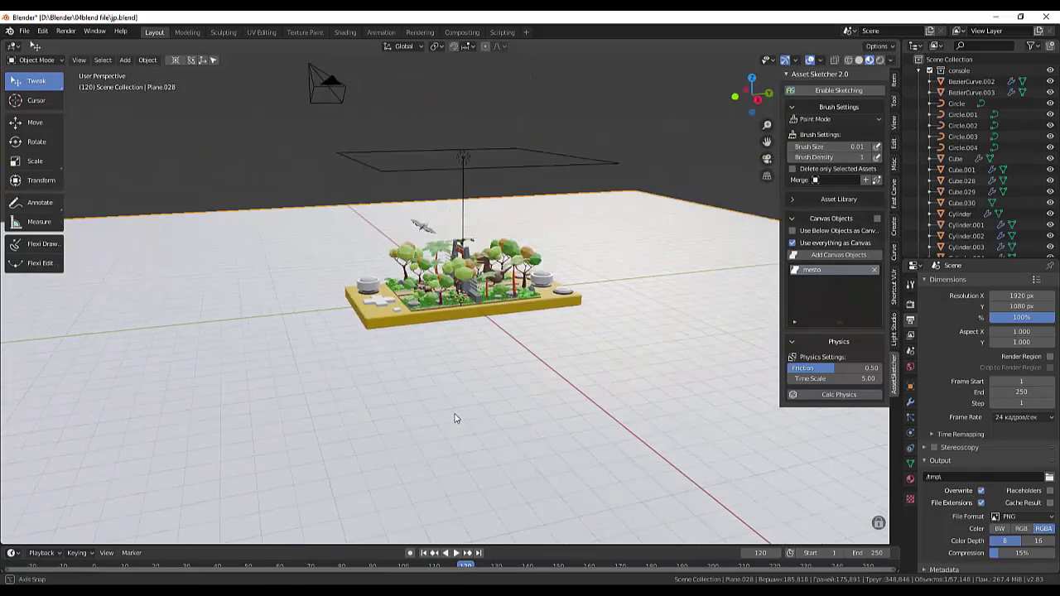
middle_click_drag(456, 422, 496, 469)
scroll(469, 430, "down", 3)
scroll(468, 429, "down", 3)
scroll(469, 429, "down", 3)
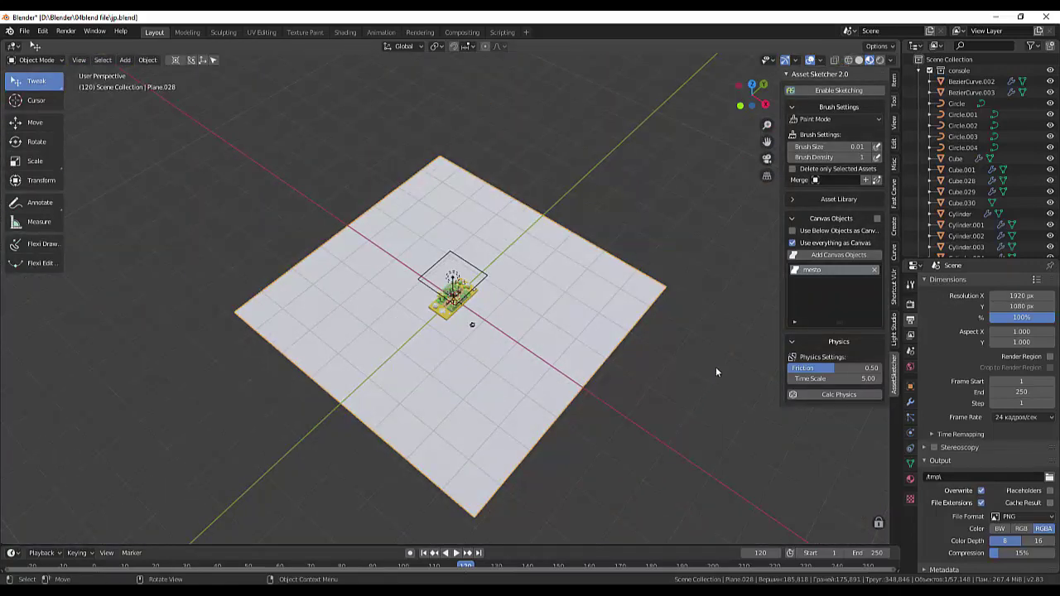
key("s")
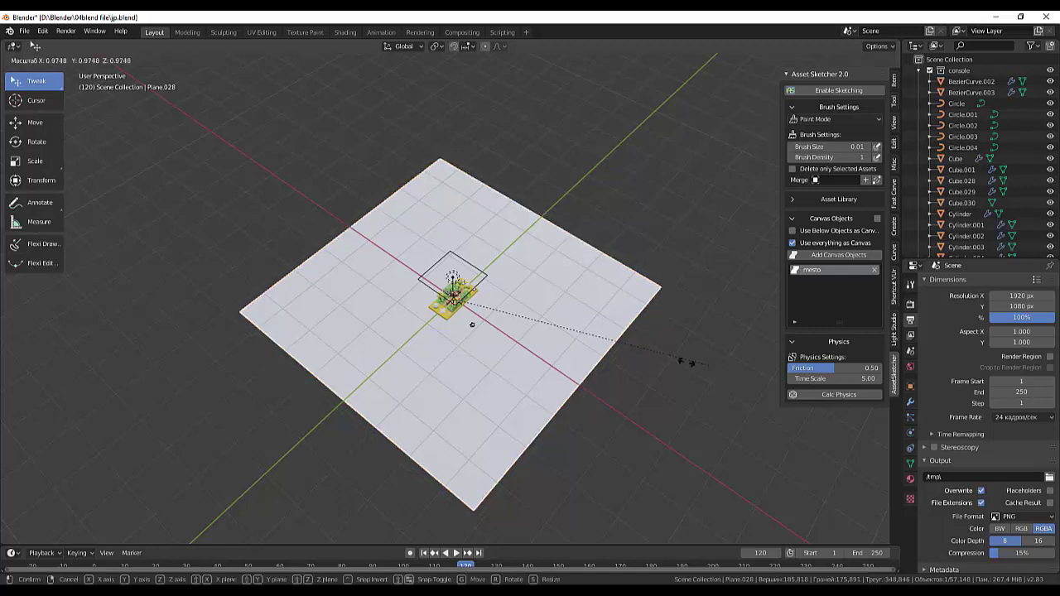
left_click(572, 332)
- Switch to the camera view framing the console diorama
scroll(502, 369, "up", 5)
scroll(489, 329, "up", 4)
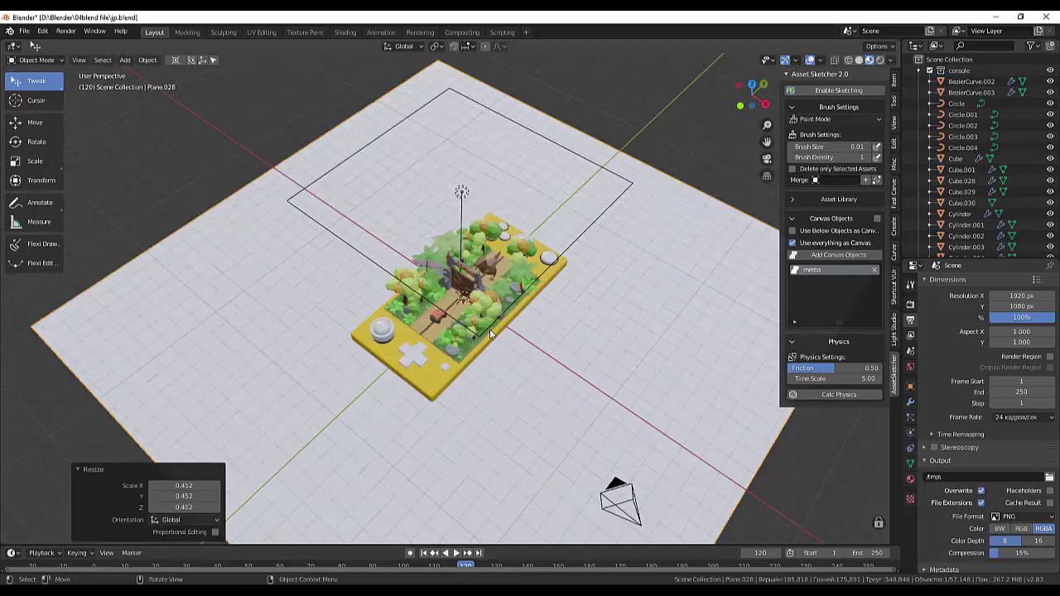
scroll(490, 329, "up", 2)
middle_click_drag(553, 342, 563, 355)
scroll(563, 360, "up", 2)
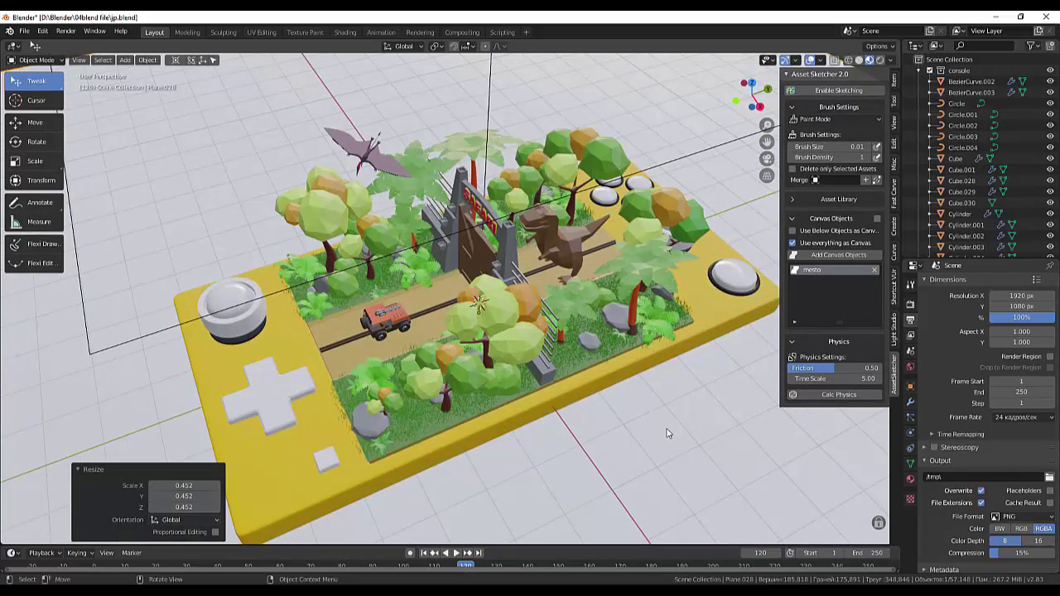
key("KP_0")
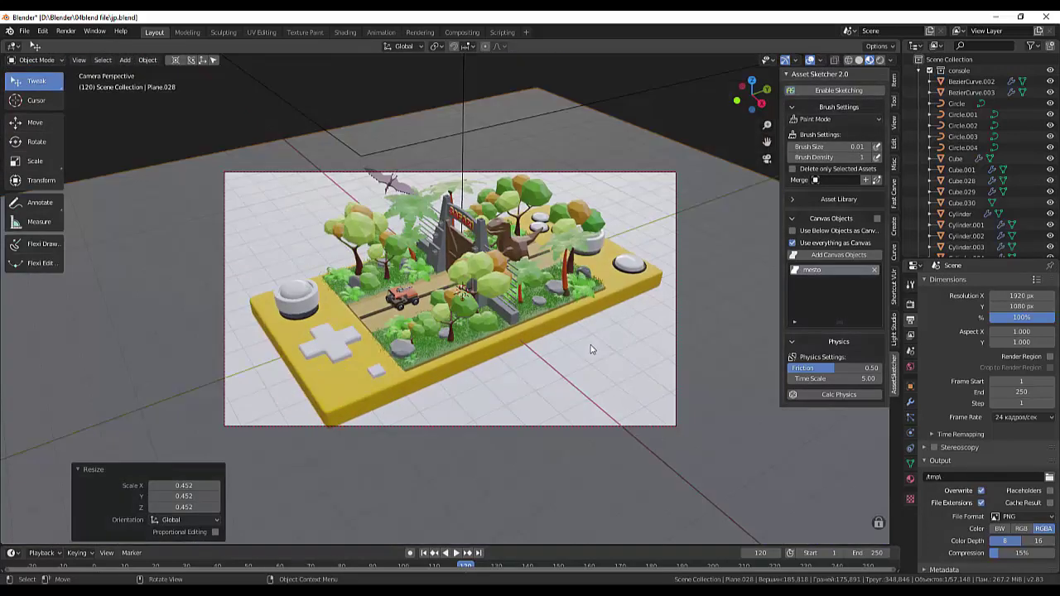
- Nudge the camera framing and show the sidebar View settings with Lock Camera to View on
mouse_move(590, 349)
middle_mouse_down()
mouse_move(584, 362)
mouse_move(616, 356)
mouse_move(597, 374)
middle_mouse_up()
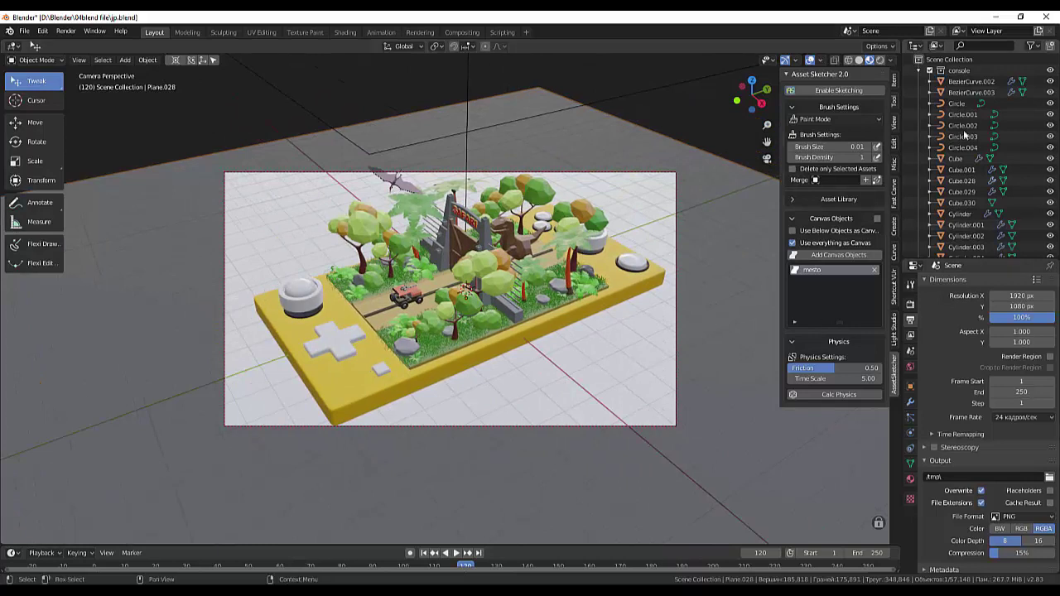
left_click(895, 124)
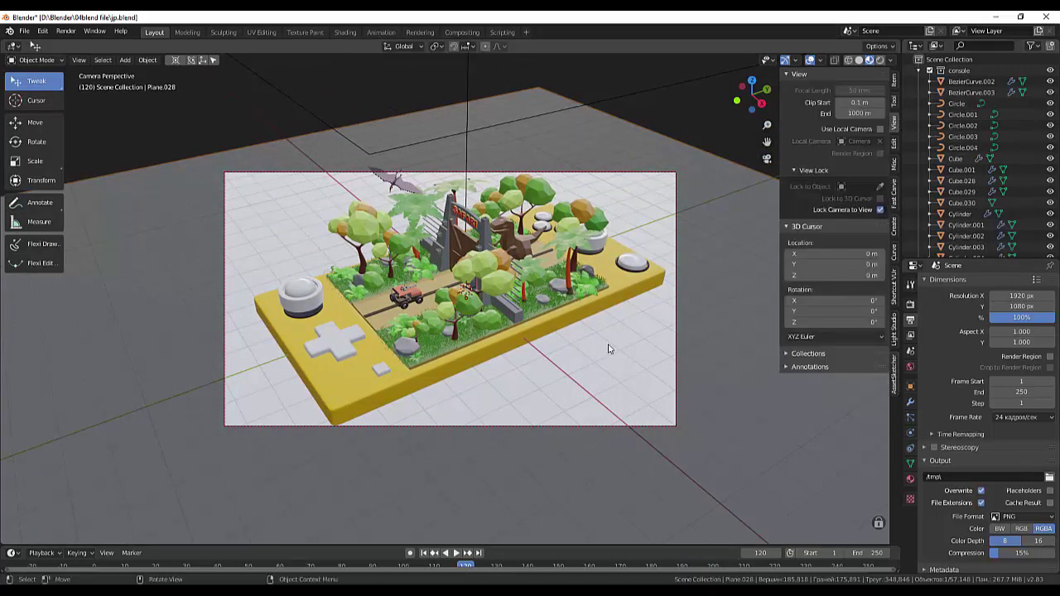
- Orbit and refocus the locked camera around the console
key("ctrl+p")
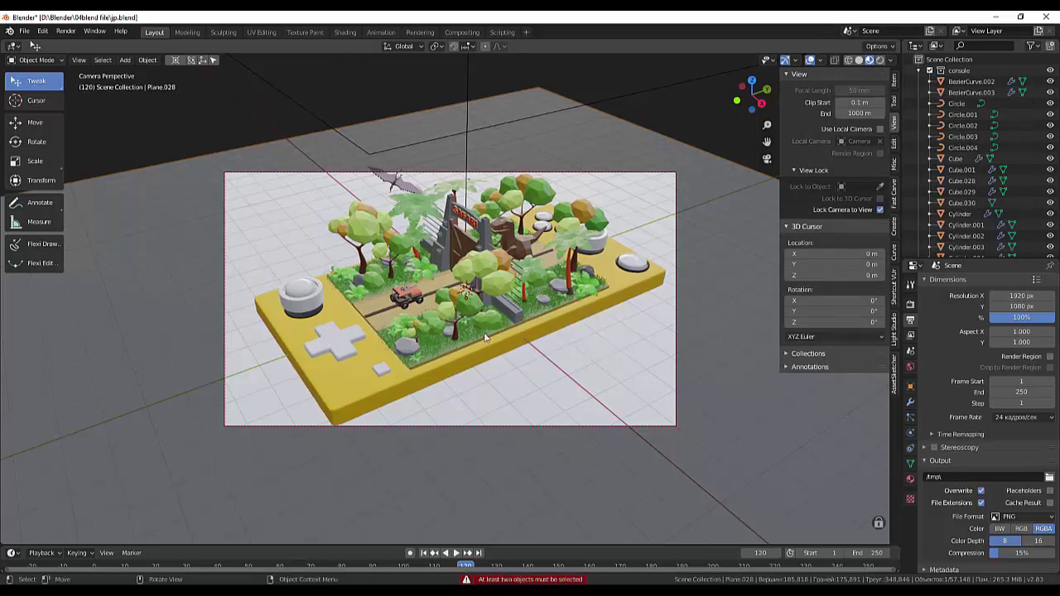
middle_click_drag(495, 321, 518, 300)
key("KP_Decimal")
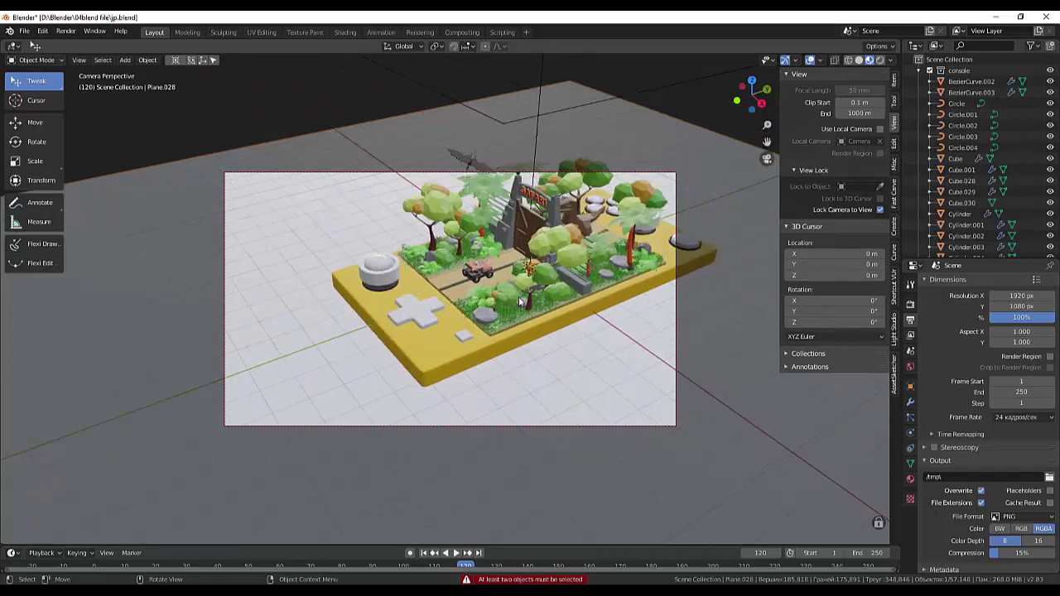
left_click(525, 324)
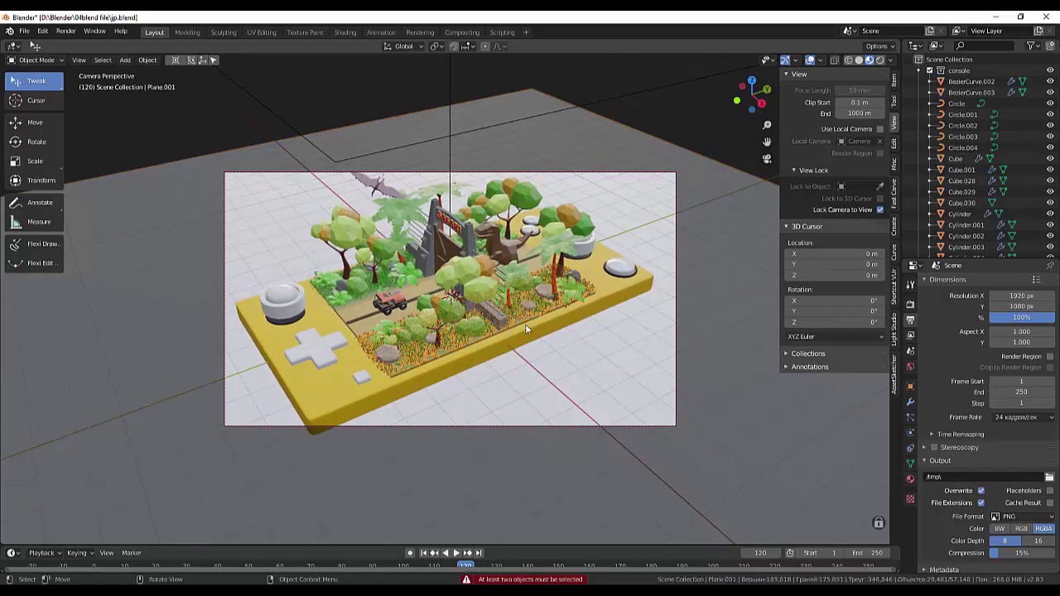
middle_click_drag(525, 324, 568, 367)
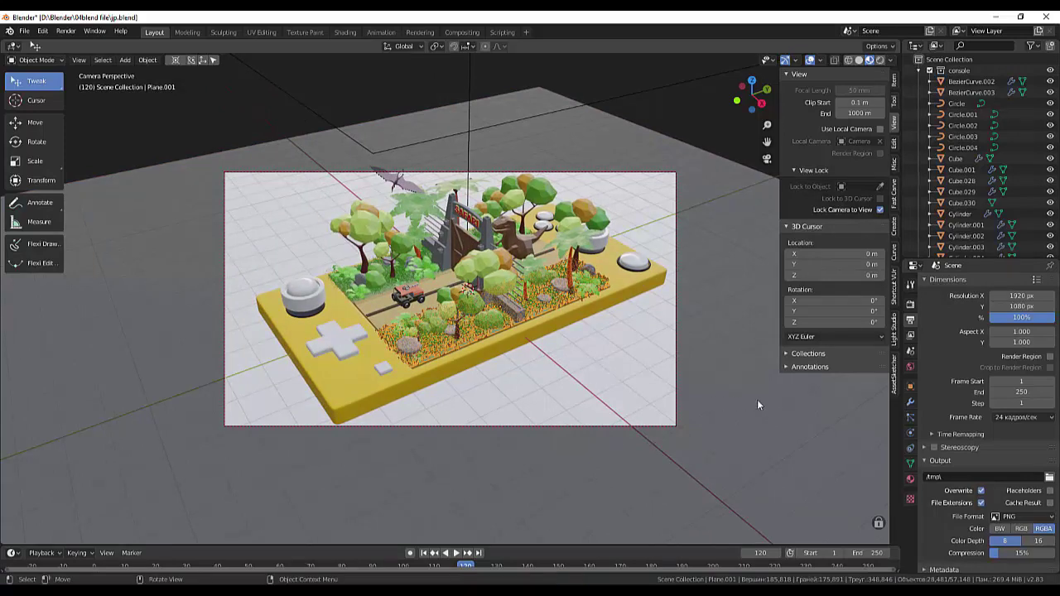
- Undo and redo through camera states to restore the earlier right-of-centre framing
key("ctrl+z")
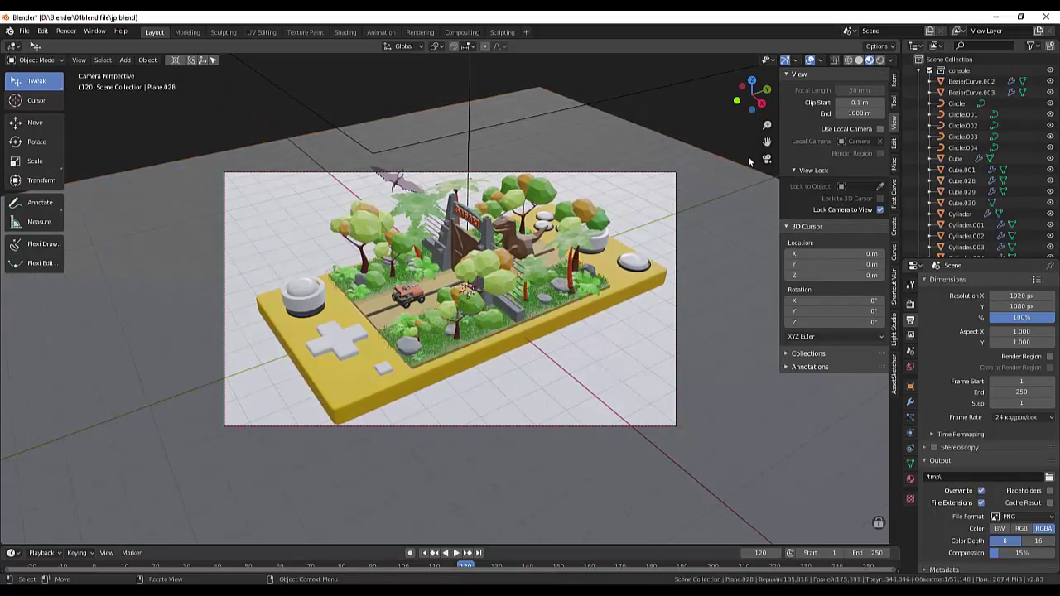
key("ctrl+z")
key("ctrl+z")
key("ctrl+shift+z")
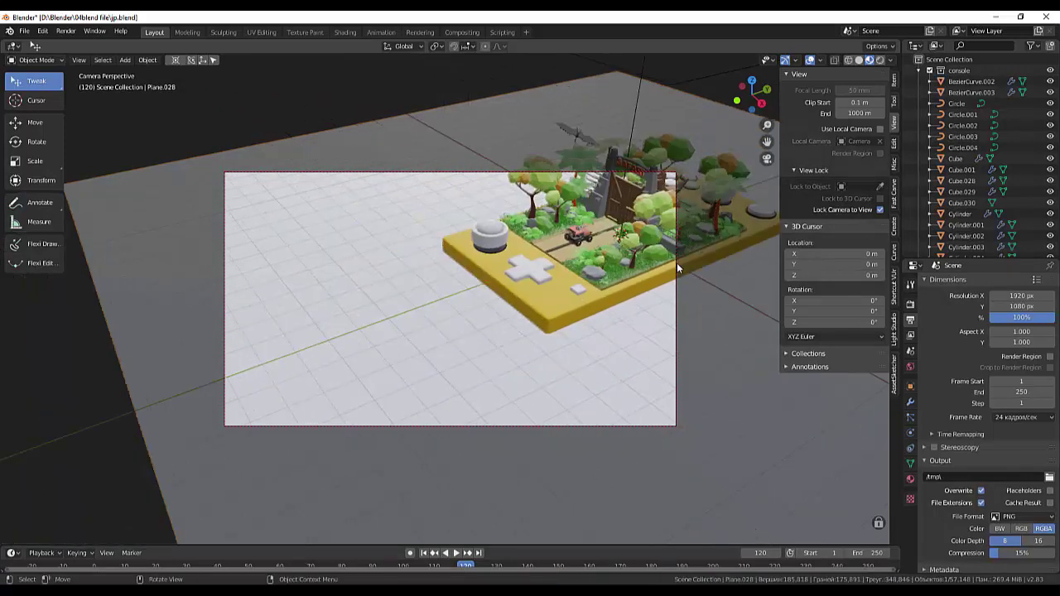
key("ctrl+z")
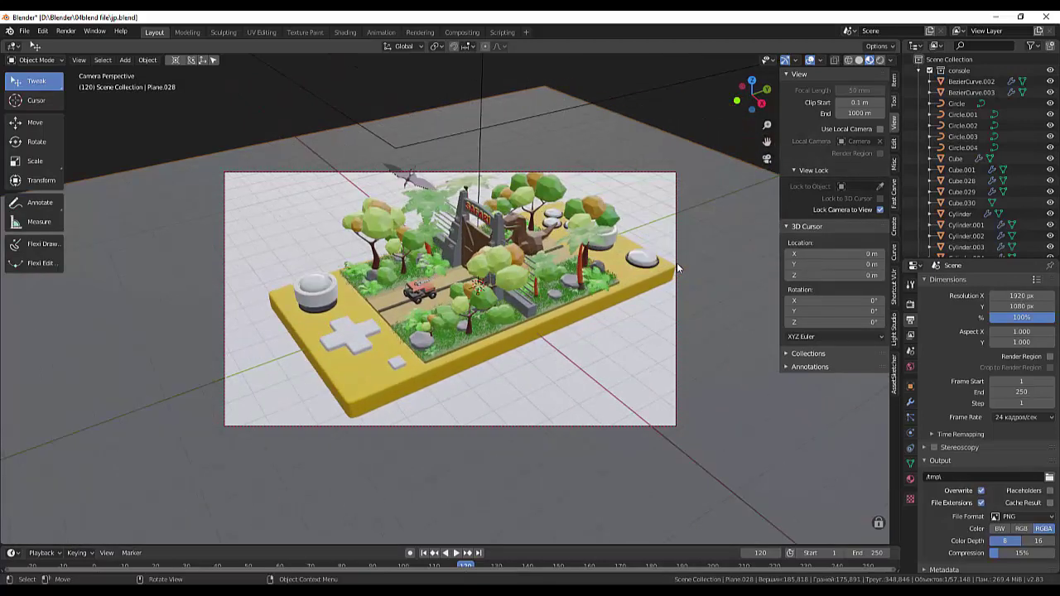
key("ctrl+shift+z")
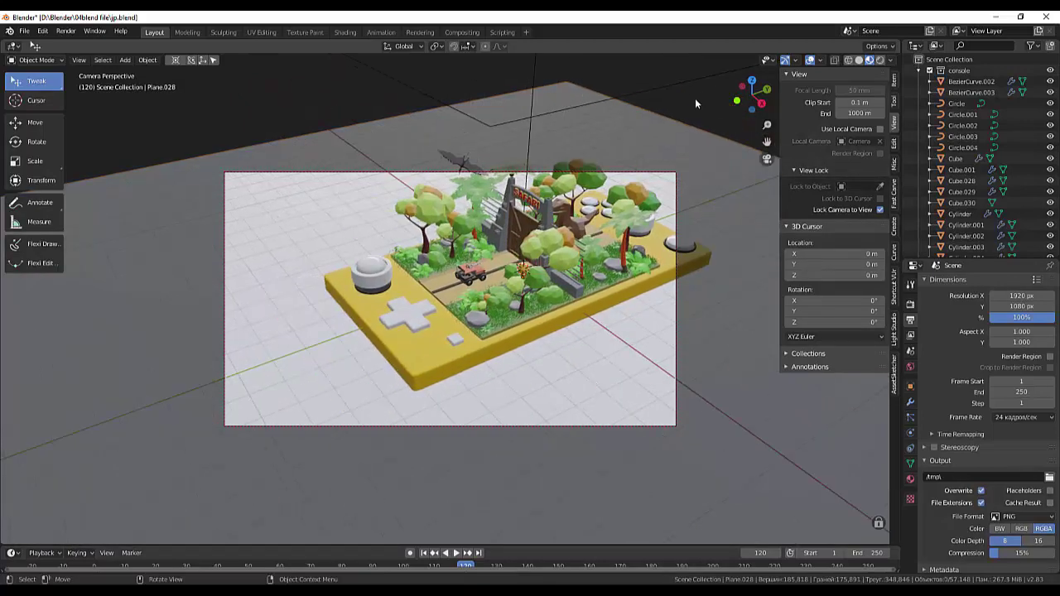
left_click(522, 353)
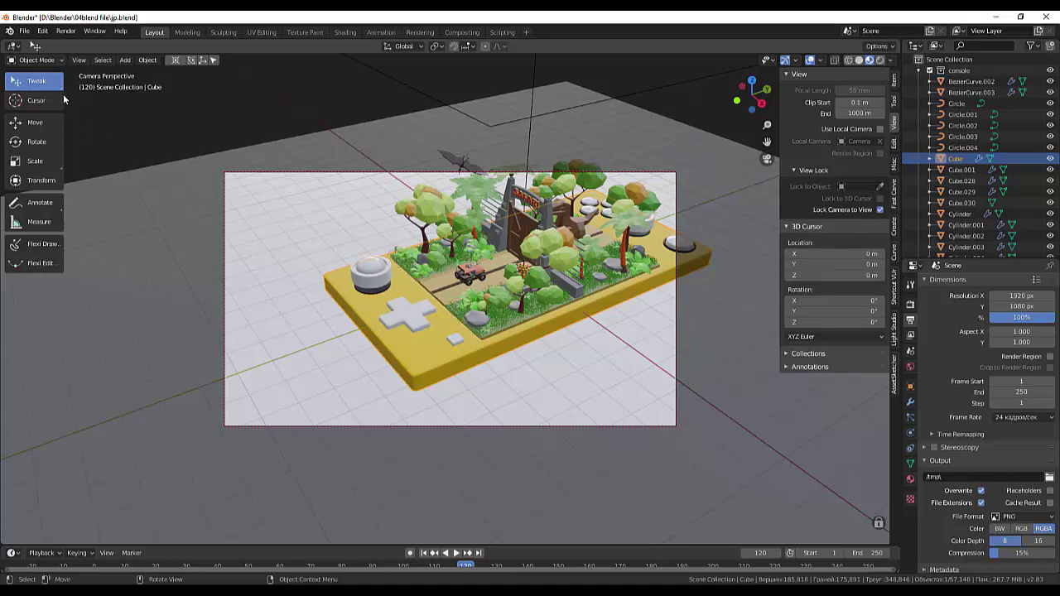
key("ctrl+z")
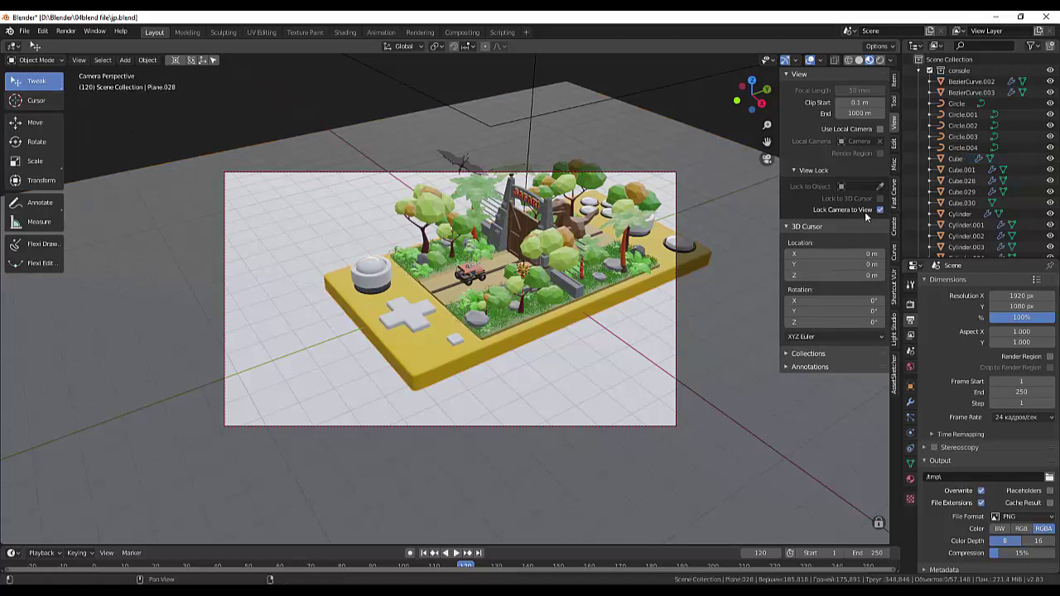
- Unlock the camera, zoom and pan so the camera frame fills more viewport, then relock it
left_click(880, 211)
scroll(711, 261, "down", 3)
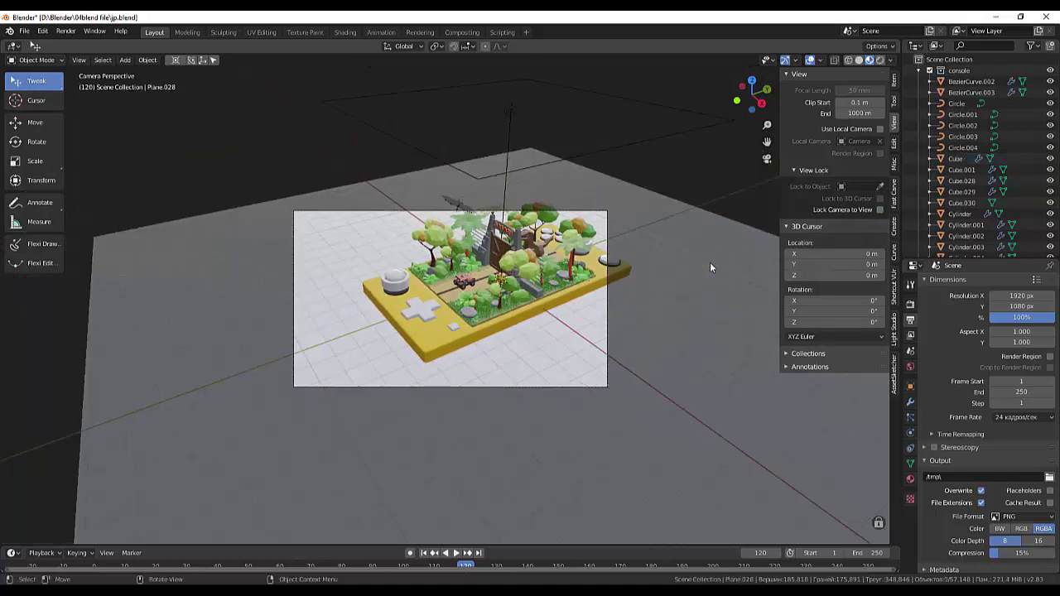
scroll(710, 262, "down", 2)
scroll(700, 277, "up", 2)
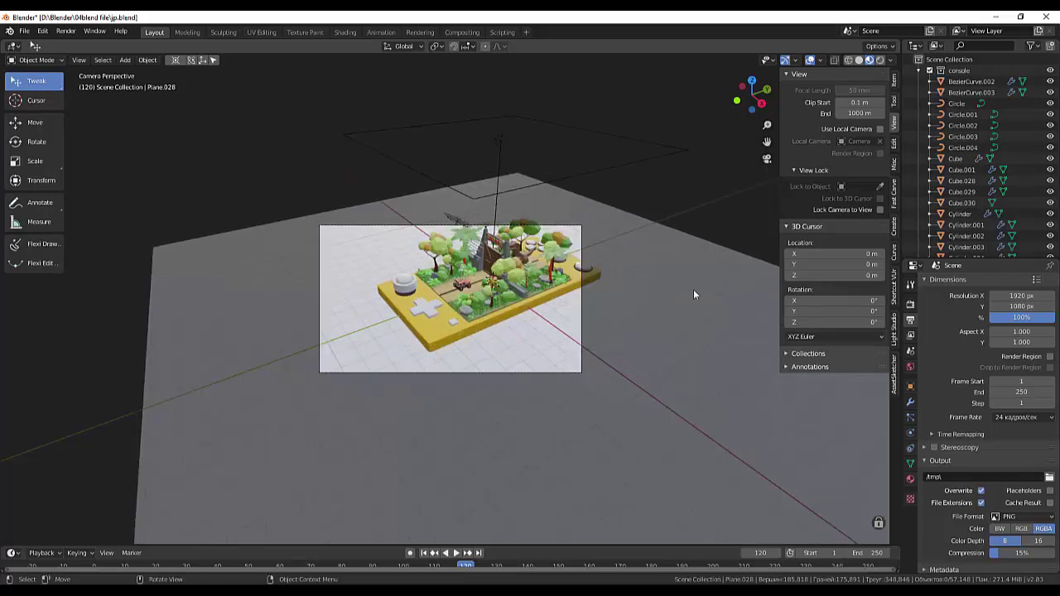
mouse_move(693, 289)
middle_mouse_down("shift")
mouse_move(667, 325)
mouse_move(704, 263)
mouse_move(700, 288)
middle_mouse_up("shift")
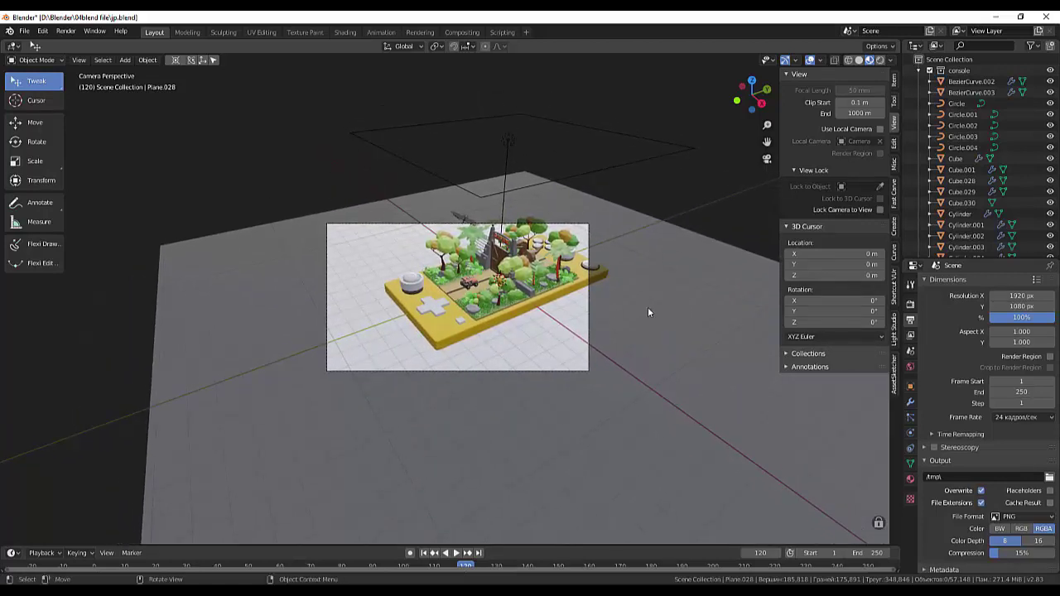
scroll(648, 311, "up", 2)
scroll(646, 312, "up", 2)
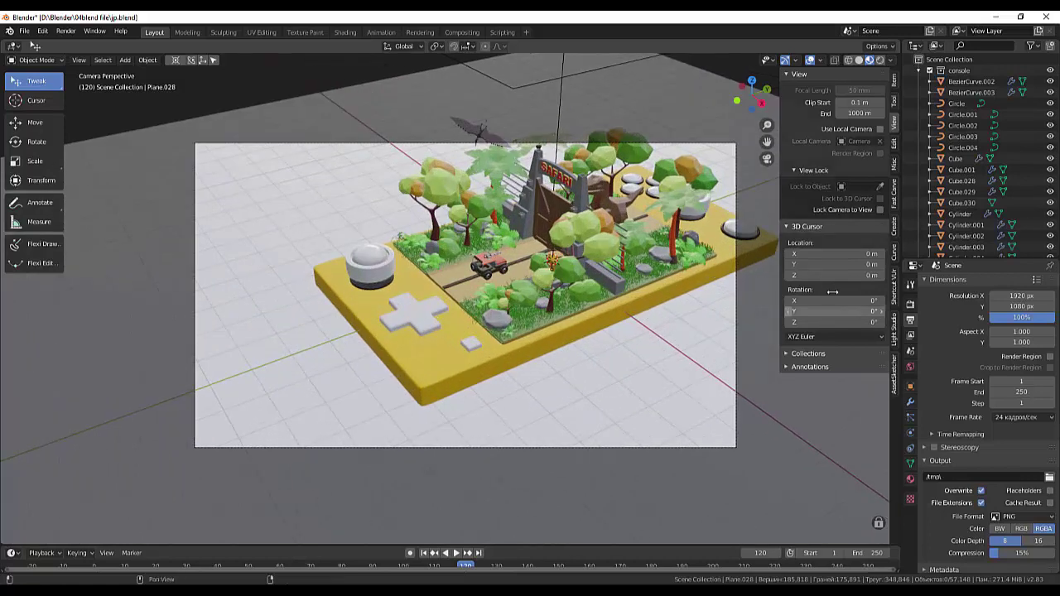
left_click(879, 209)
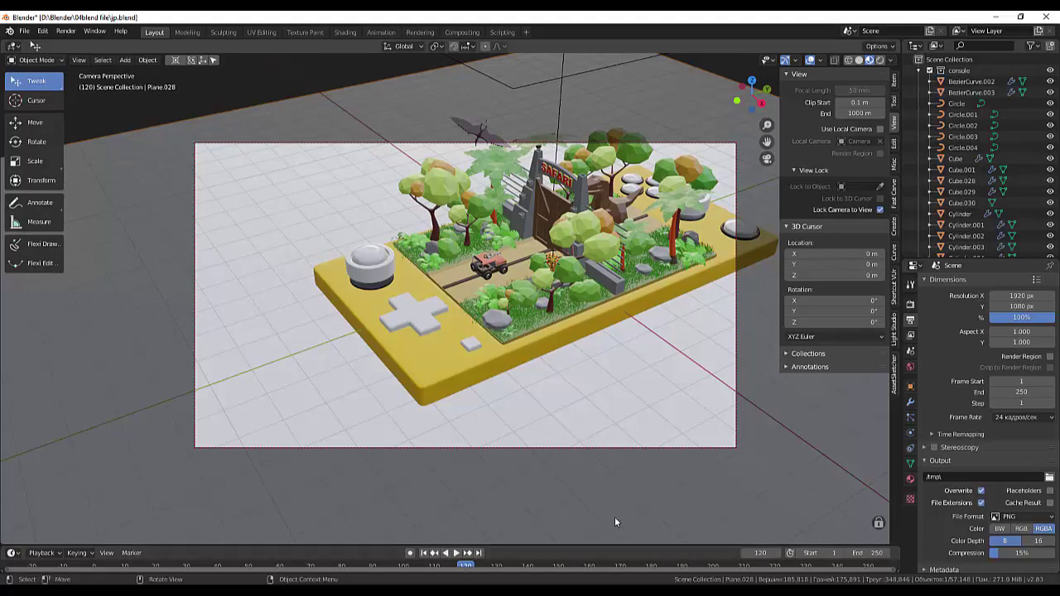
- Look down at the diorama from the front, zoom in, then return to the camera view
key("KP_1")
mouse_move(578, 367)
middle_mouse_down()
mouse_move(572, 384)
mouse_move(480, 425)
mouse_move(552, 417)
mouse_move(574, 390)
mouse_move(561, 409)
mouse_move(558, 367)
mouse_move(566, 374)
middle_mouse_up()
scroll(570, 394, "up", 2)
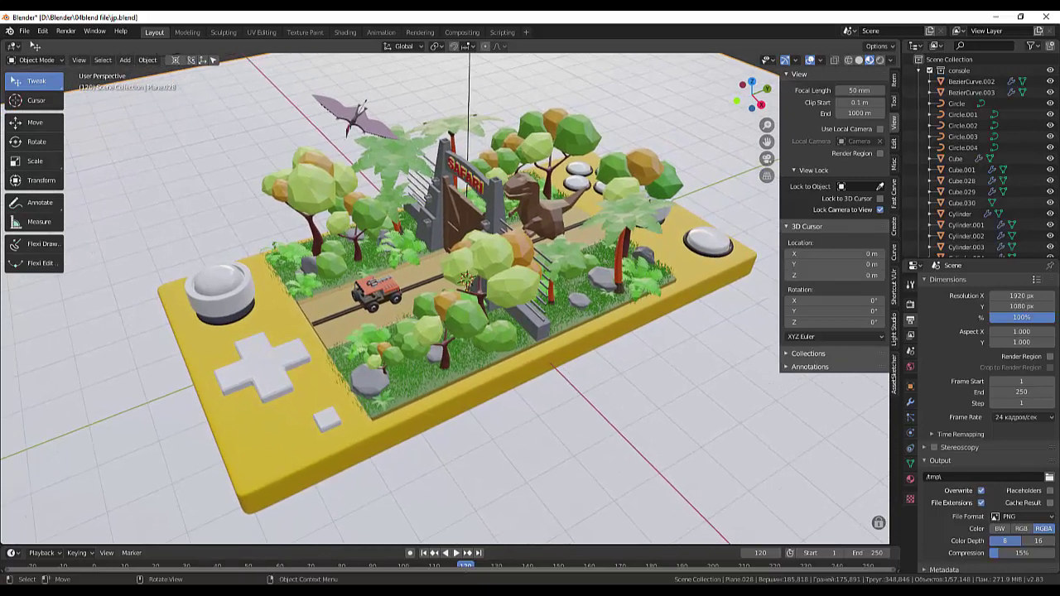
key("KP_0")
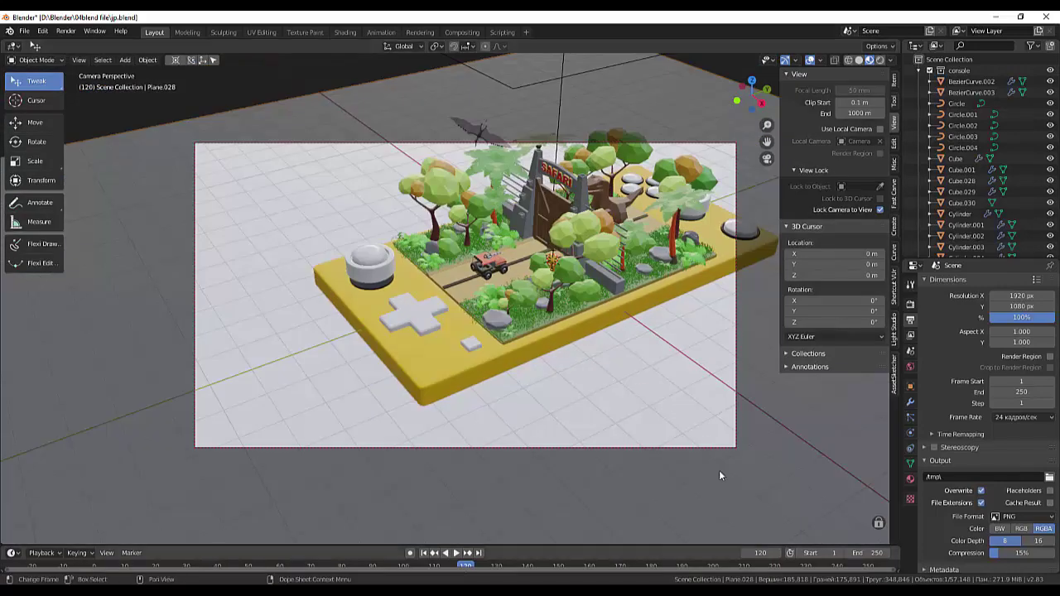
- Swing the camera to a raised front-left angle on the console diorama
middle_click_drag(662, 307, 617, 352)
key("KP_6")
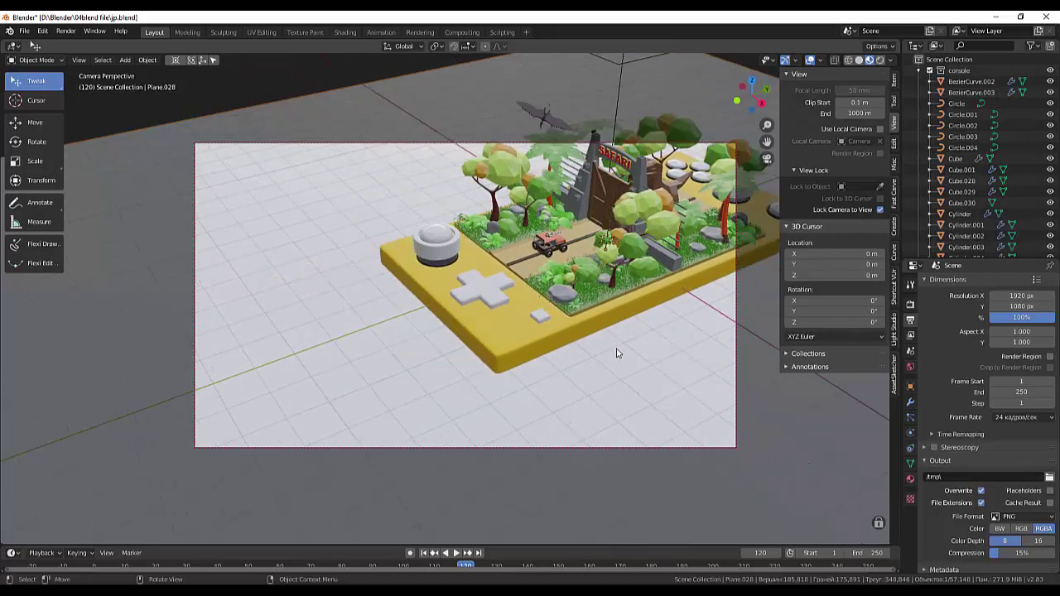
key("KP_6")
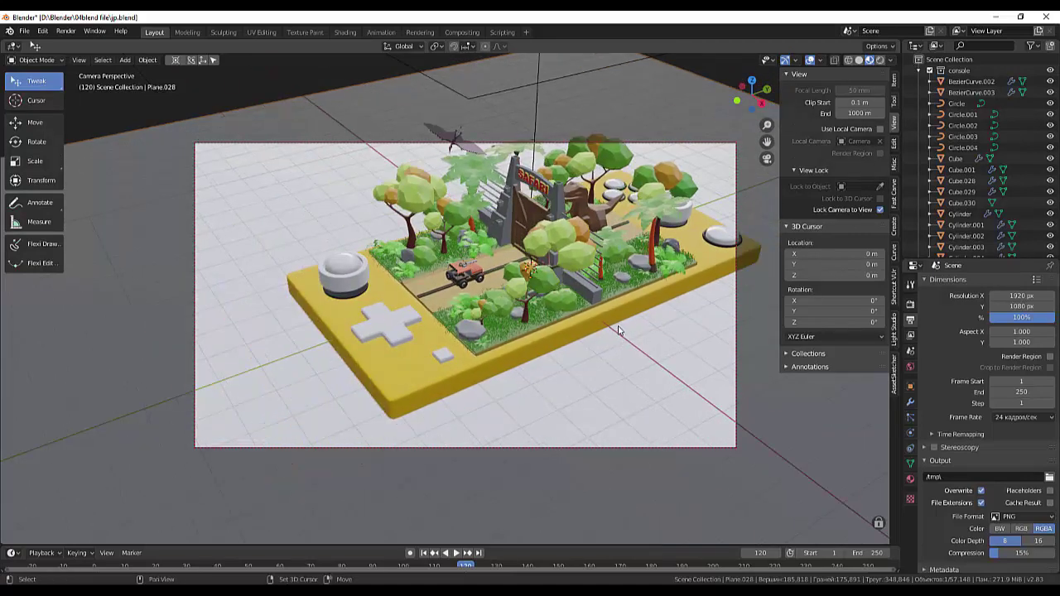
mouse_move(624, 328)
middle_mouse_down()
mouse_move(580, 390)
mouse_move(588, 378)
middle_mouse_up()
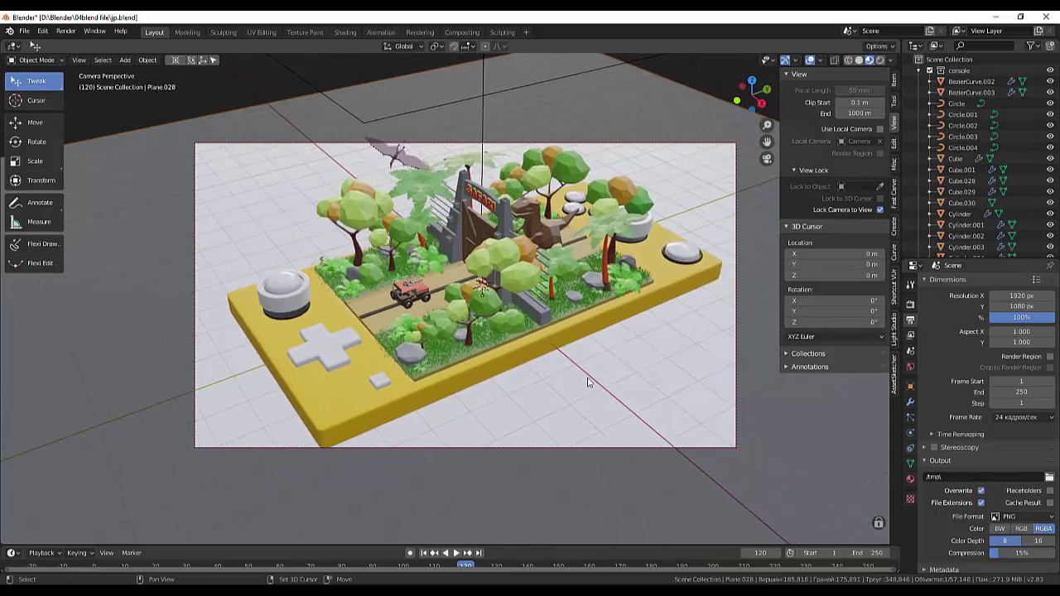
- Rotate the camera in small steps until the whole console sits centred in frame
key("KP_4")
key("KP_4")
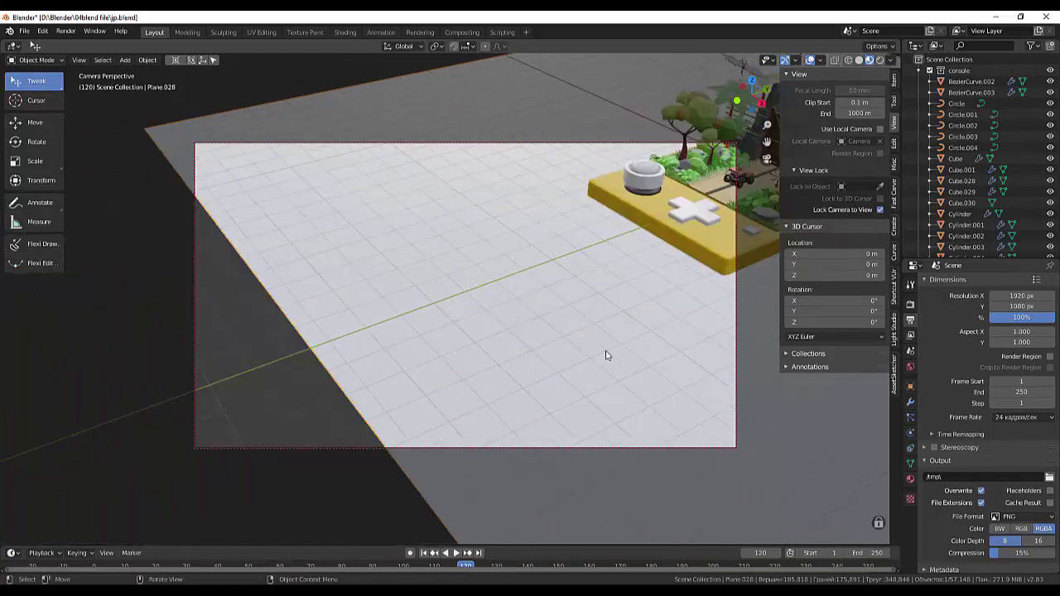
key("KP_8")
key("KP_2")
key("KP_6")
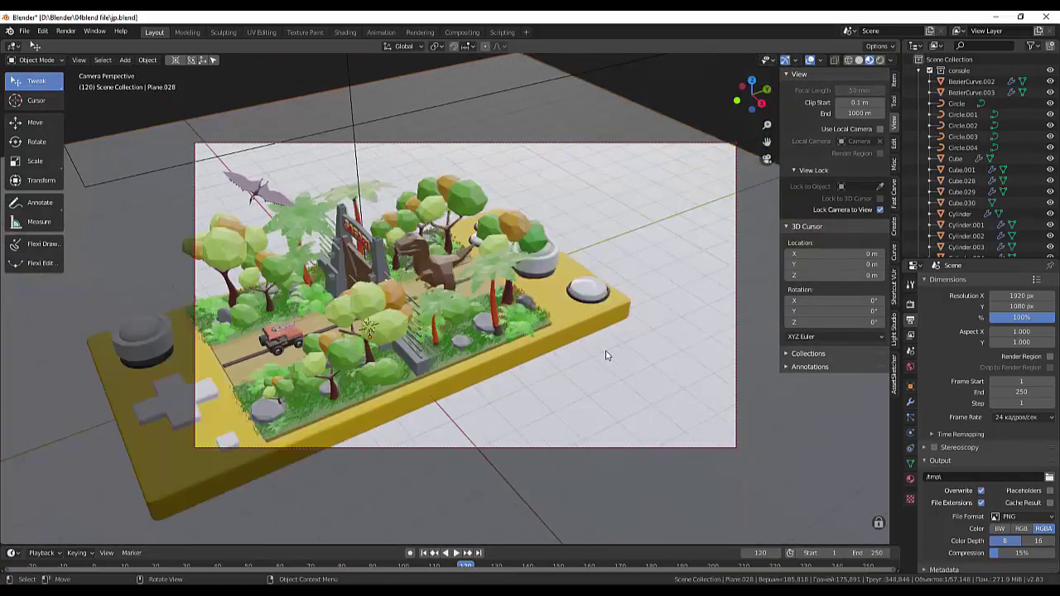
key("KP_6")
key("KP_6")
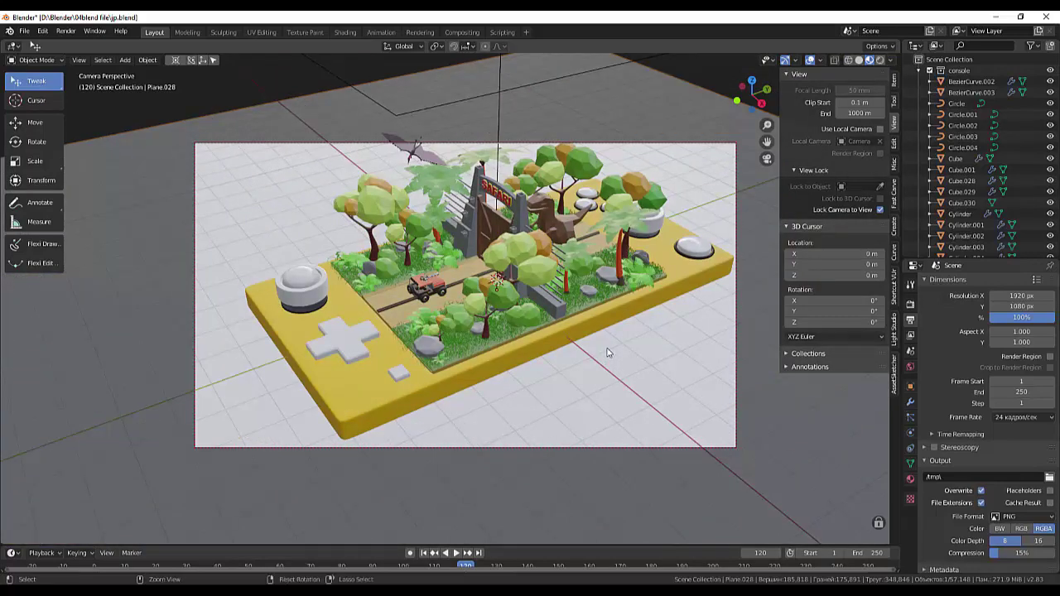
key("KP_6")
key("KP_6")
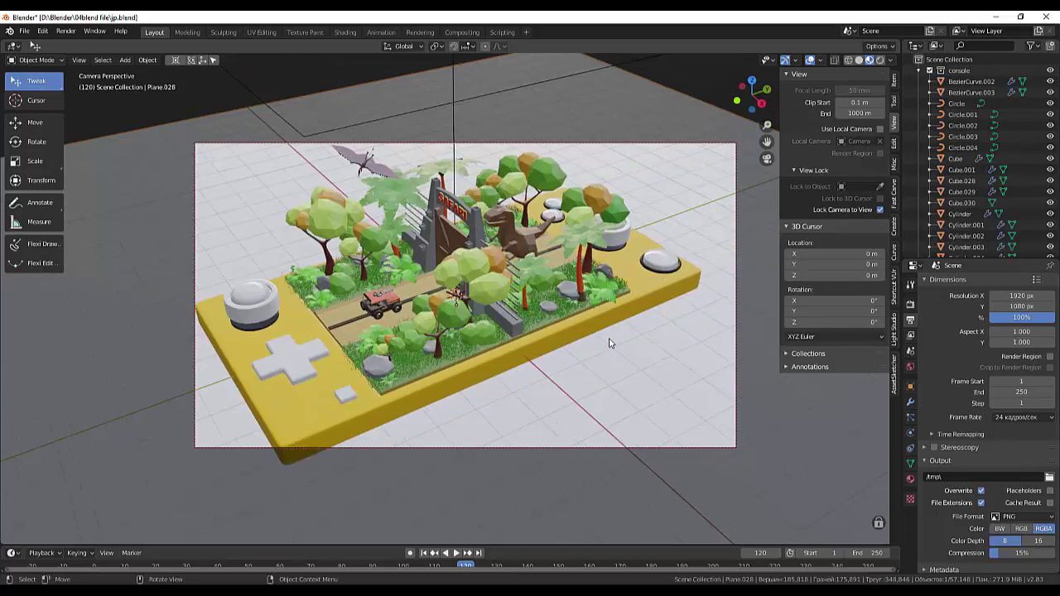
key("ctrl+p")
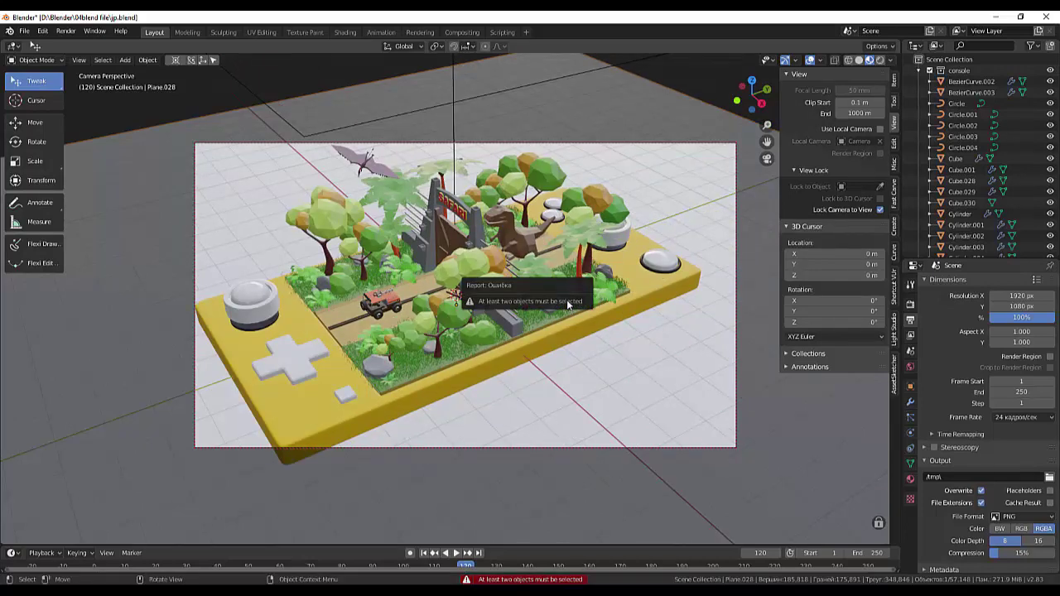
key("KP_4")
key("KP_4")
key("KP_4")
key("KP_4")
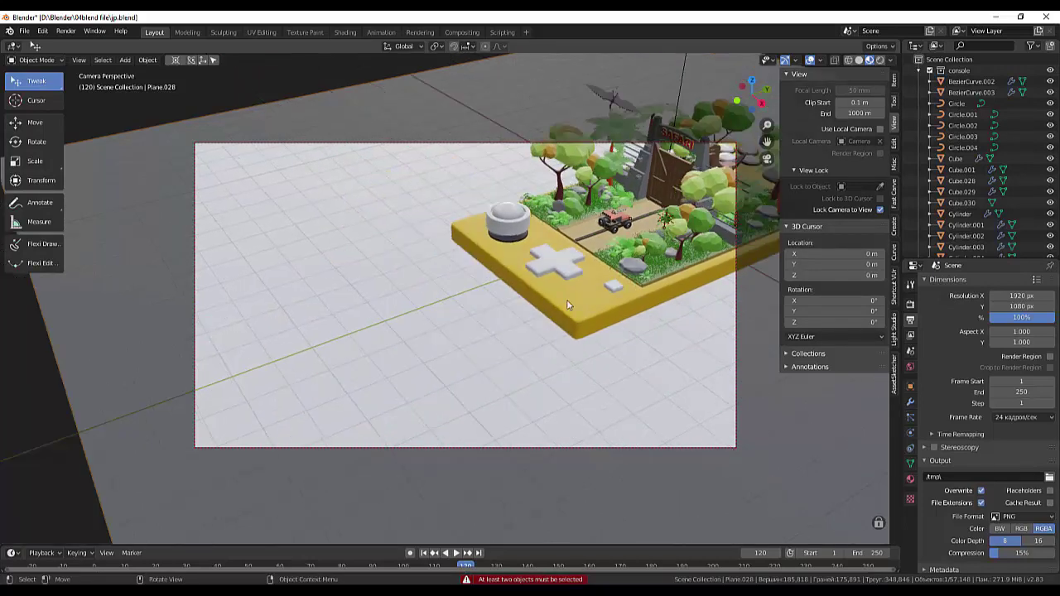
key("KP_4")
key("KP_6")
key("KP_6")
key("KP_6")
key("KP_6")
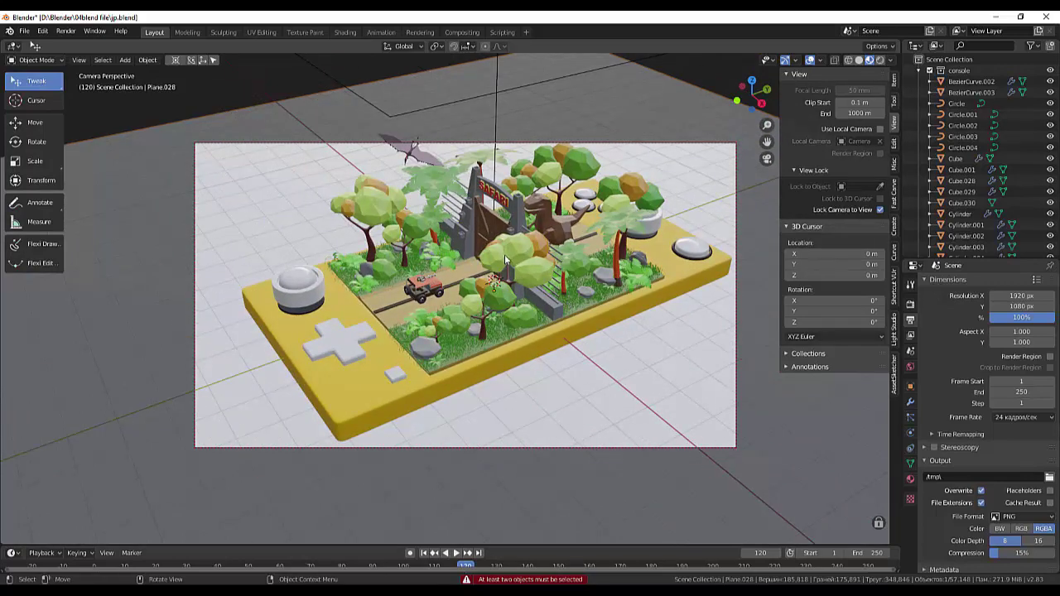
middle_click_drag(555, 279, 542, 292)
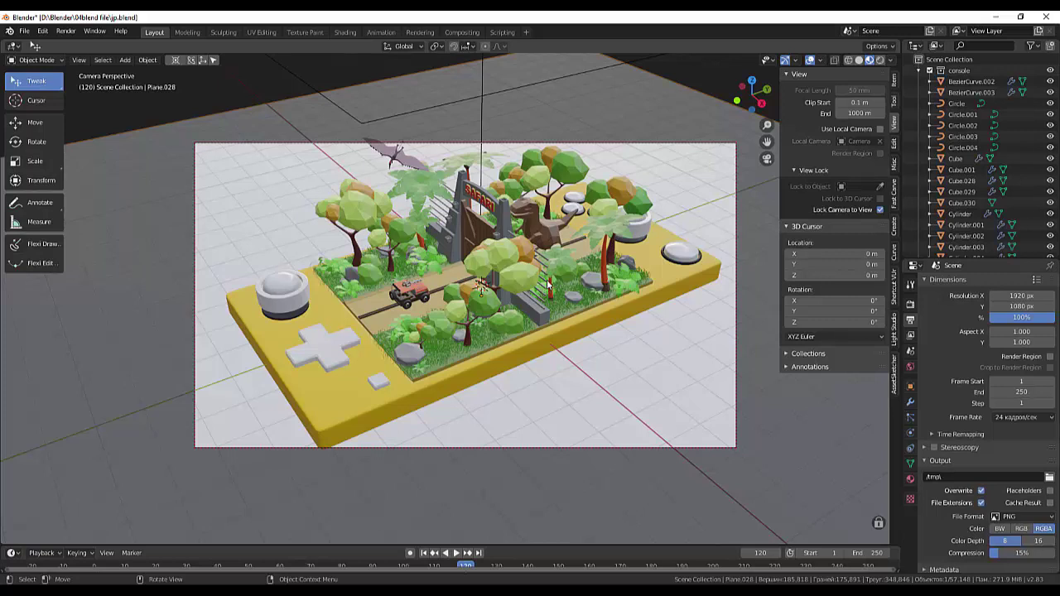
- Render frame 120 from the camera and fit the image in the Blender Render window
key("F12")
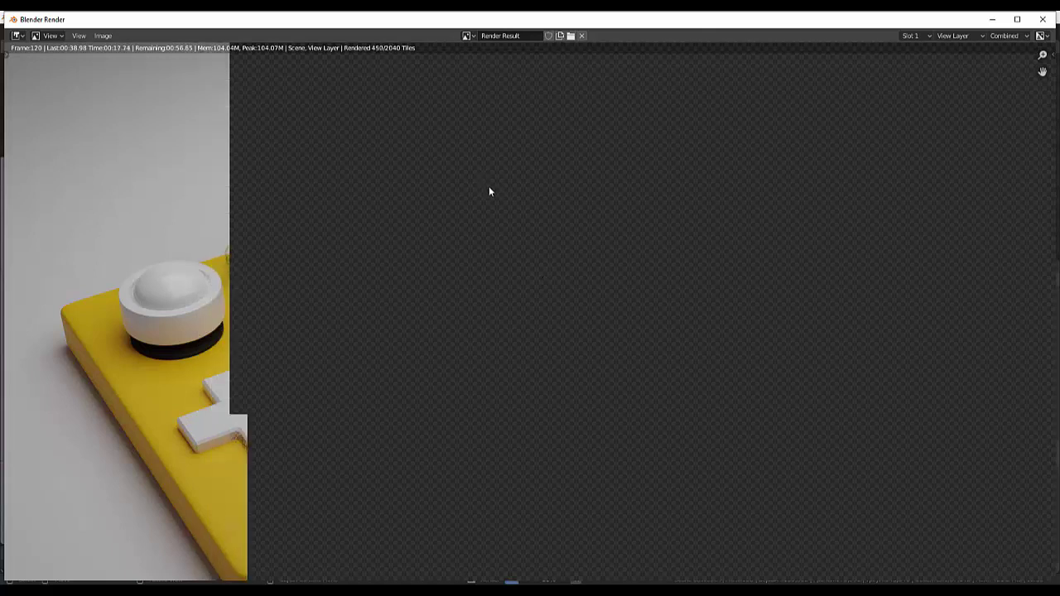
scroll(488, 187, "down", 1)
scroll(478, 230, "down", 1)
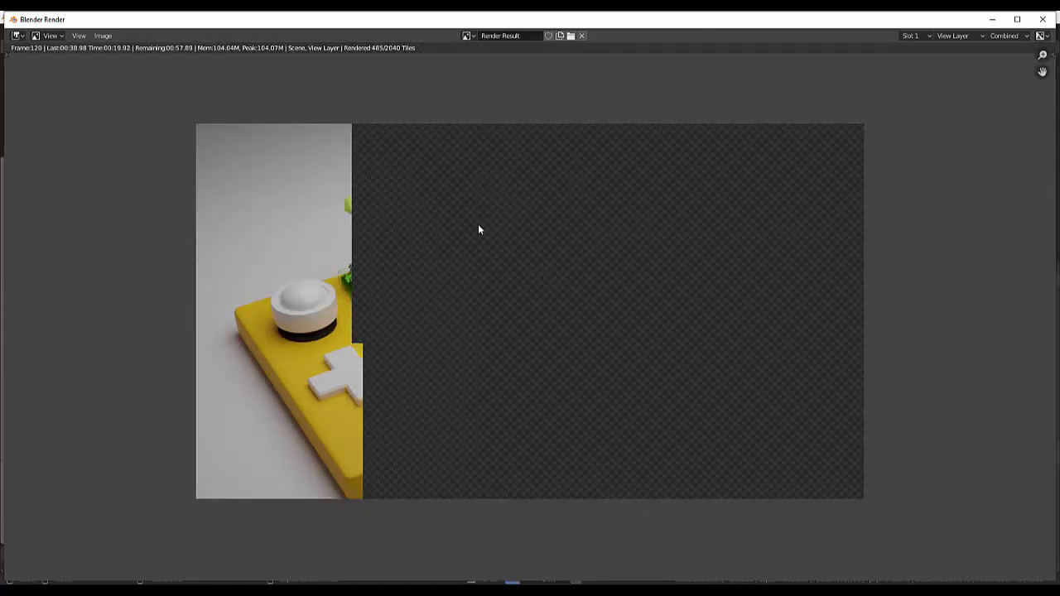
scroll(478, 230, "up", 1)
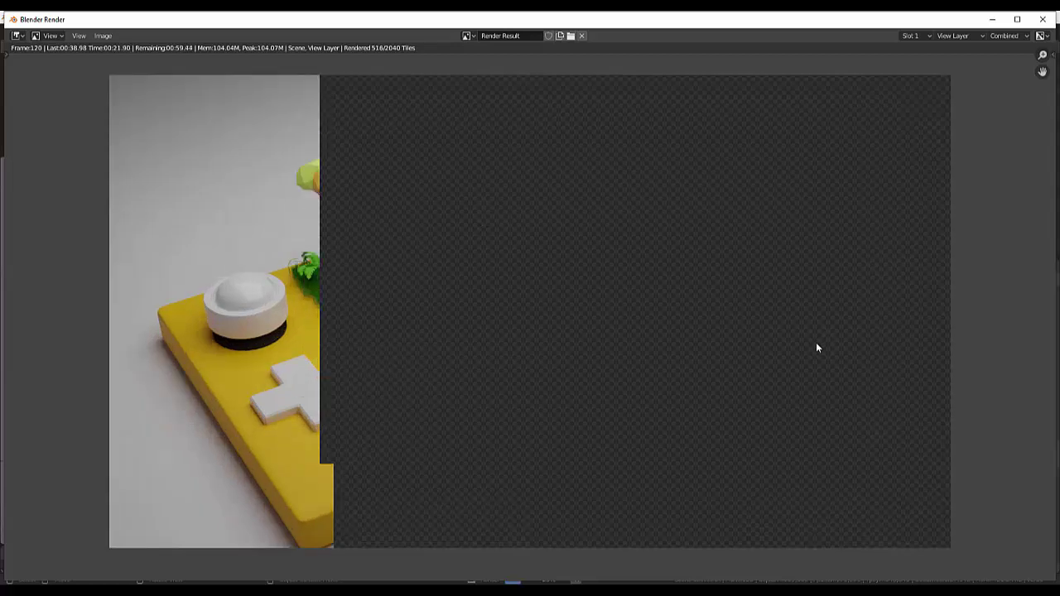